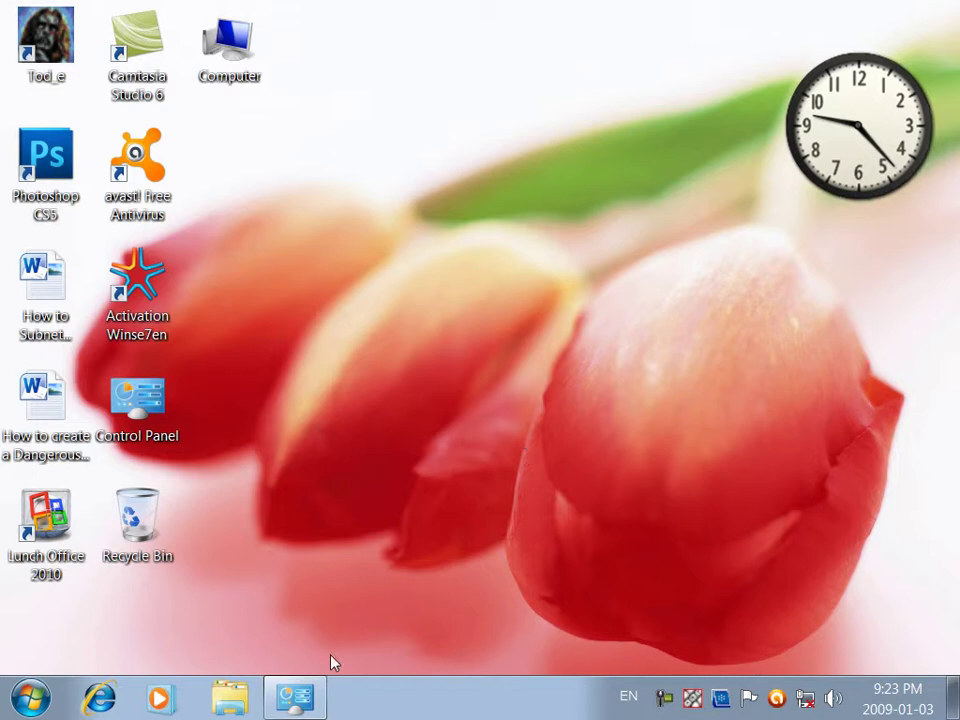
Open the Region and Language settings from Control Panel and choose the English (United States) format
left_click(295, 697)
scroll(910, 538, "down", 5)
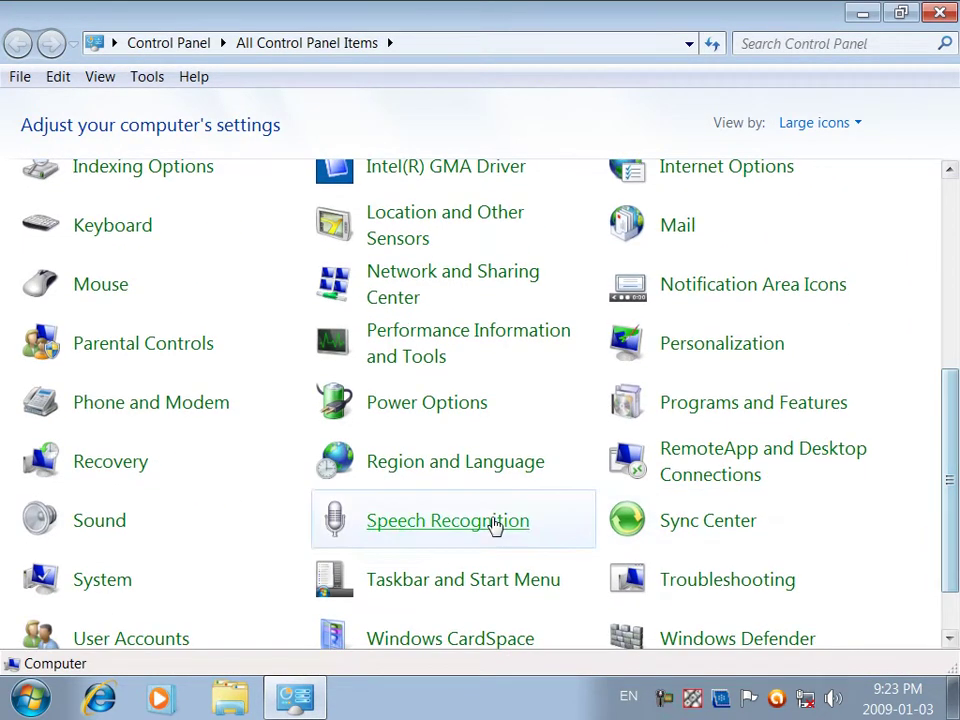
left_click(440, 465)
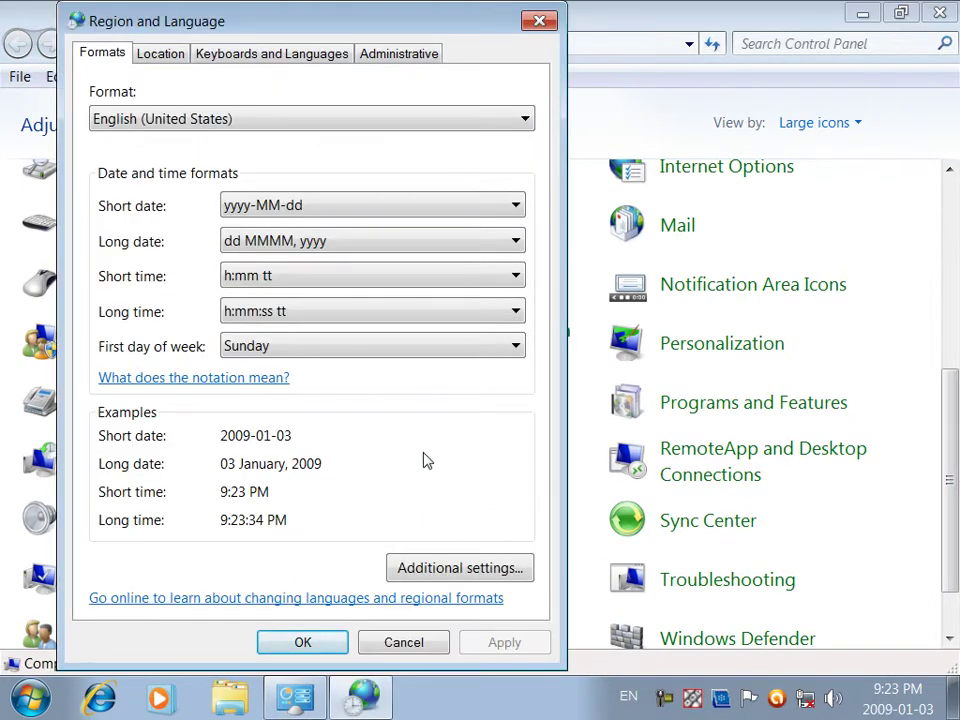
left_click(118, 122)
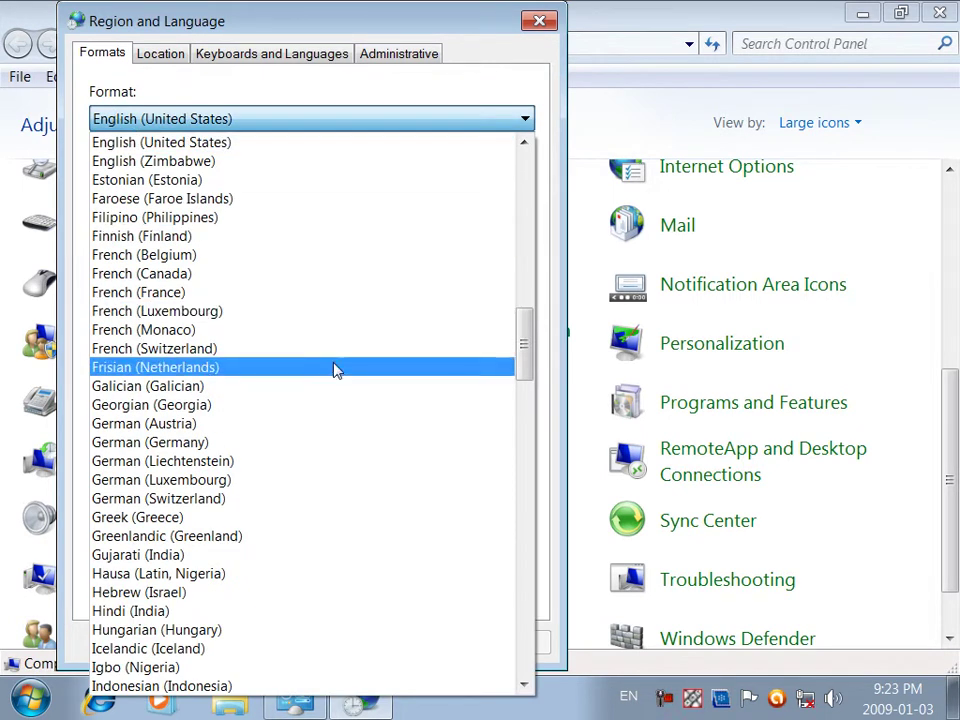
left_click(178, 147)
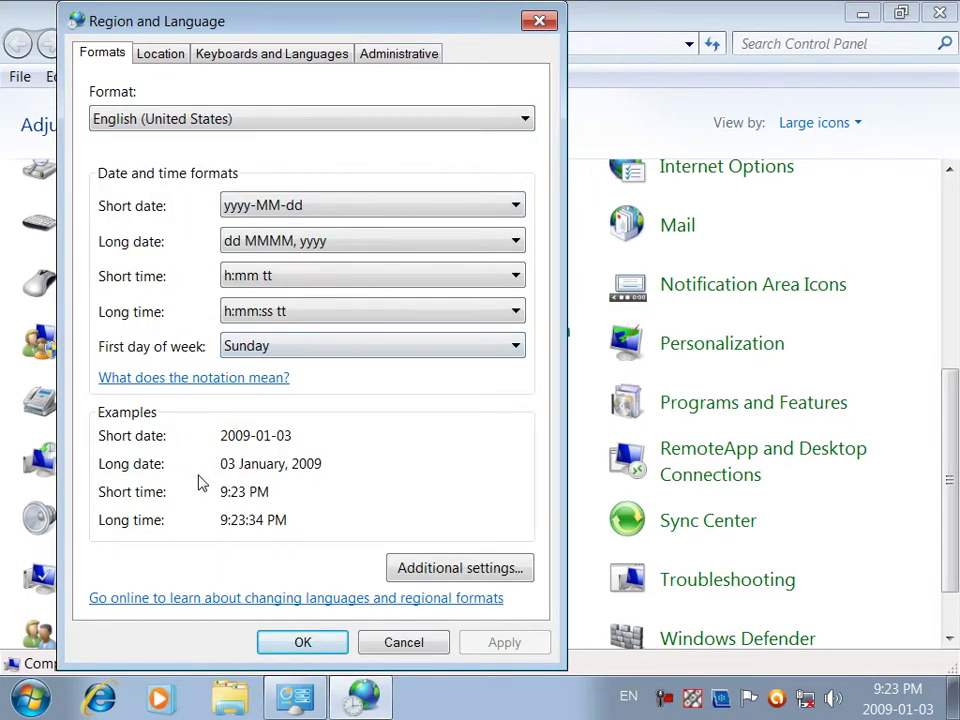
Apply the French (Canada) regional format and look at the options for the first day of the week
left_click(206, 120)
left_click(146, 279)
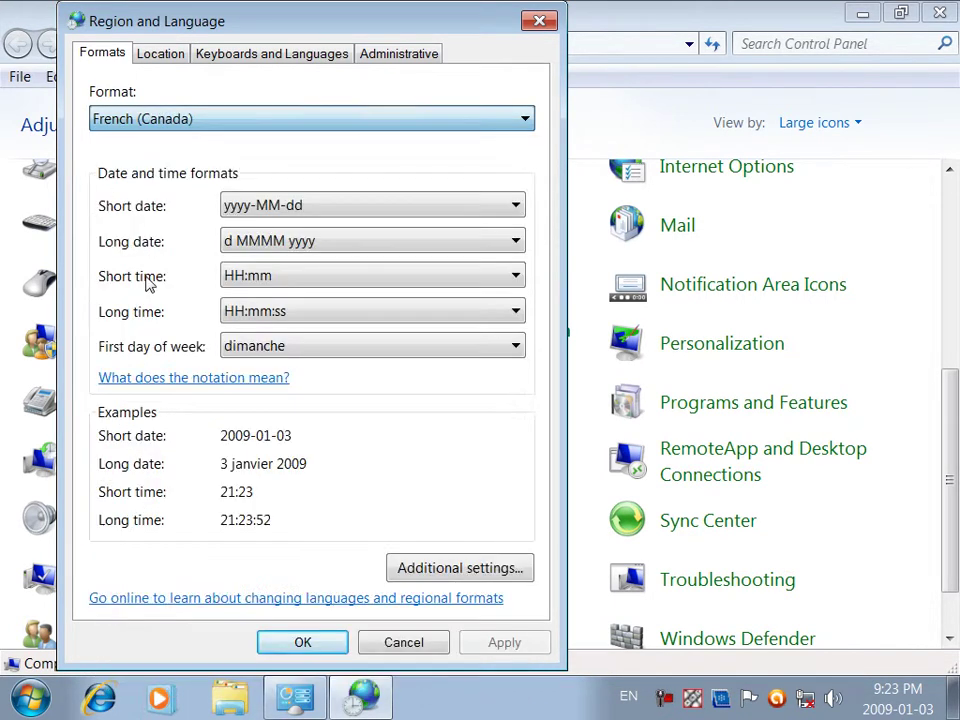
left_click(495, 645)
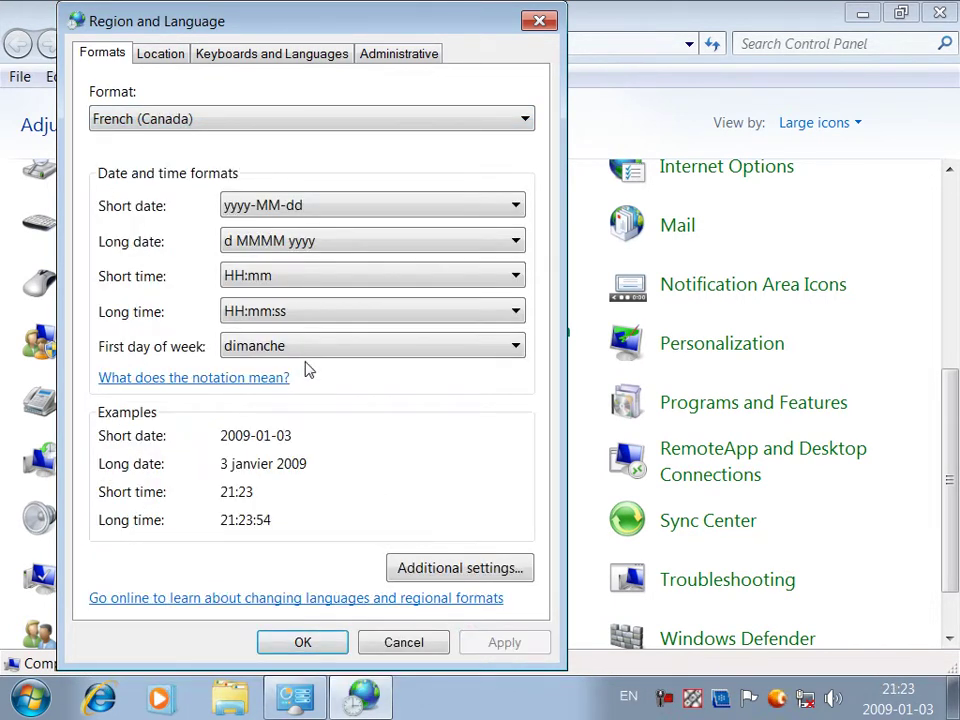
left_click(352, 347)
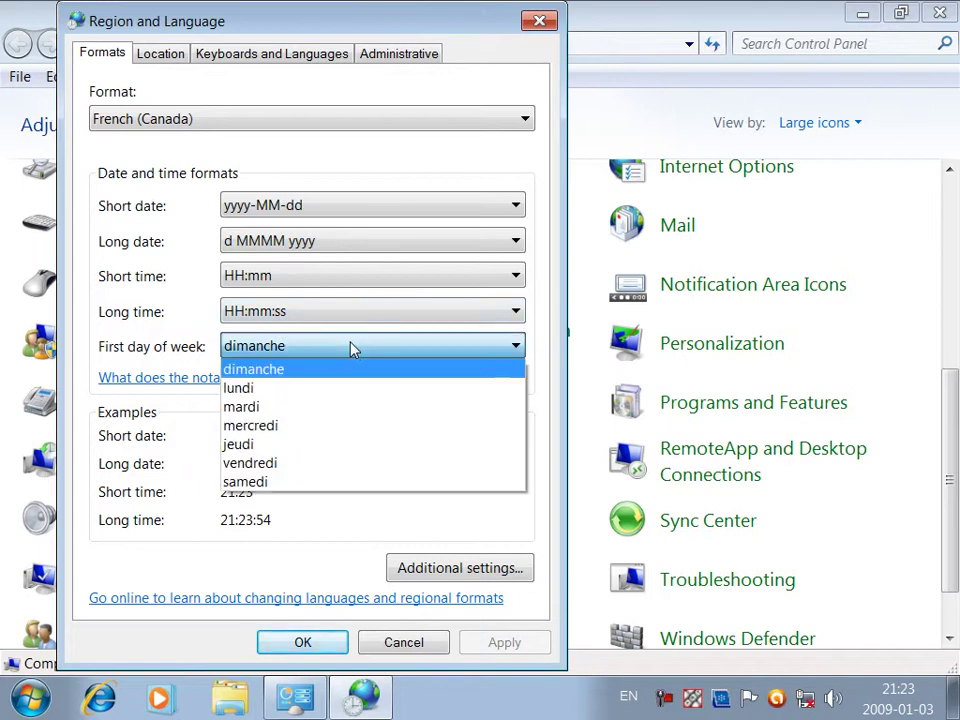
left_click(351, 347)
Switch the regional format back to English (United States) and apply it
left_click(143, 128)
scroll(122, 208, "down", 1)
scroll(122, 200, "up", 2)
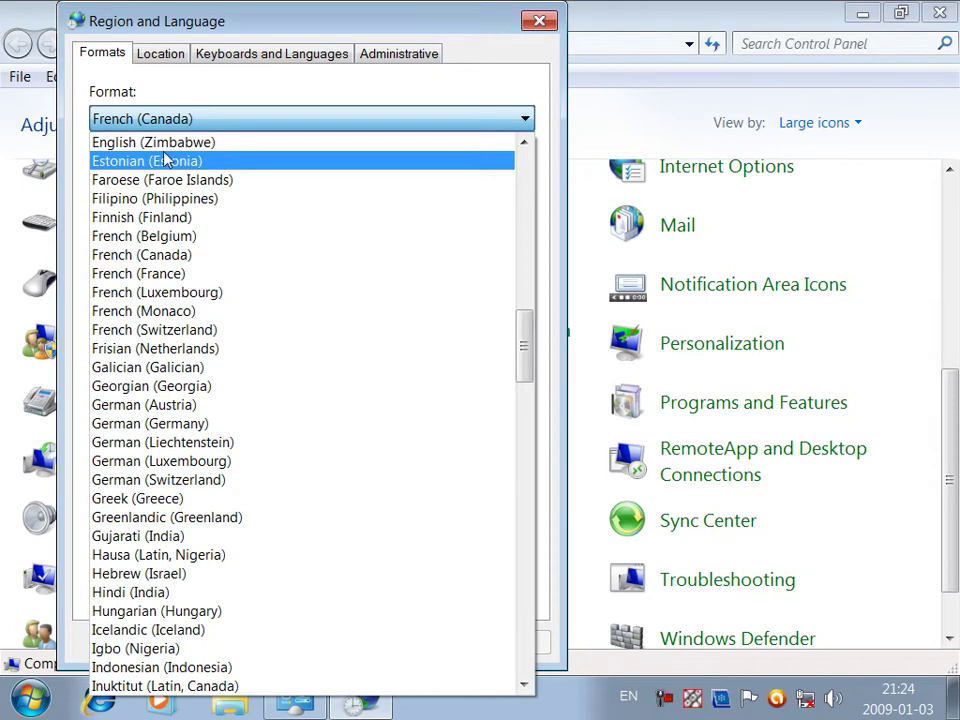
scroll(165, 165, "up", 2)
left_click(172, 236)
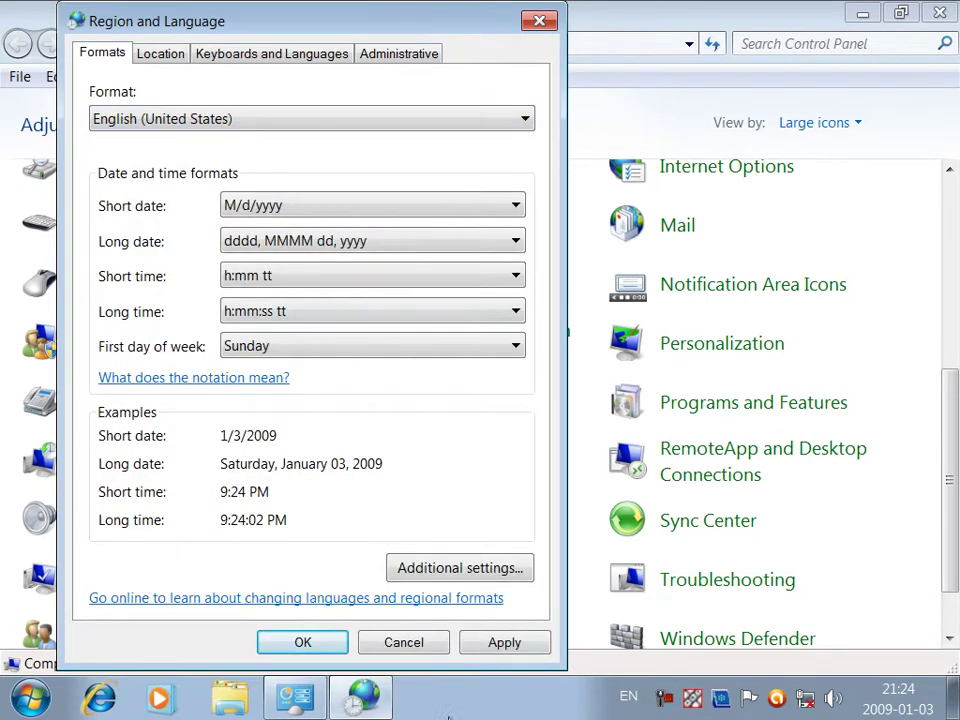
left_click(491, 640)
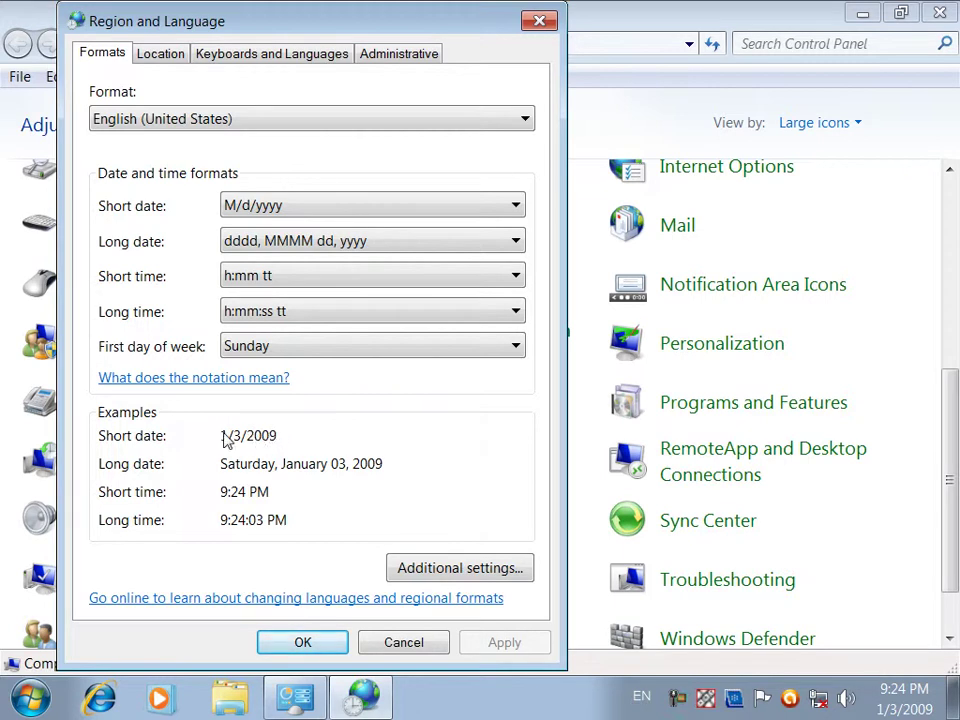
Set the short date format to yyyy-MM-dd and apply the change
left_click(356, 210)
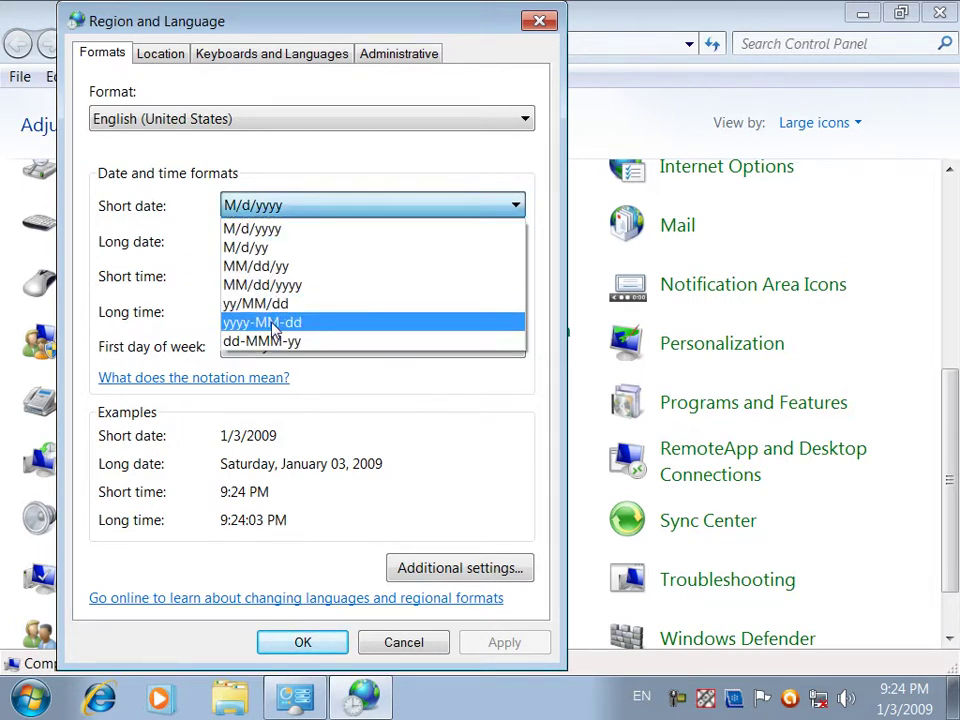
left_click(275, 322)
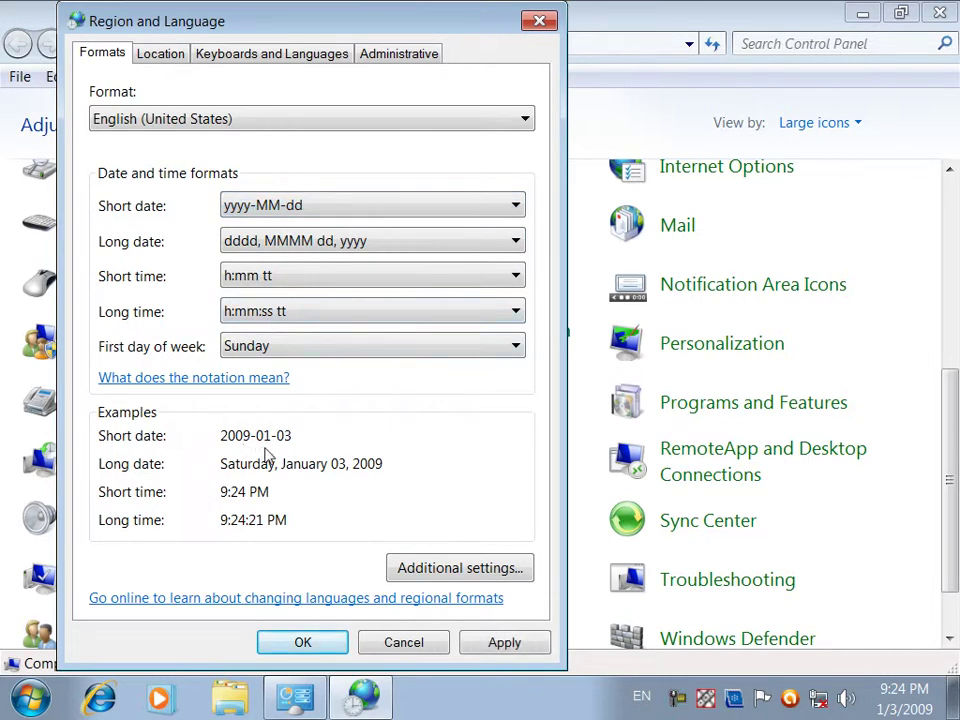
left_click(506, 641)
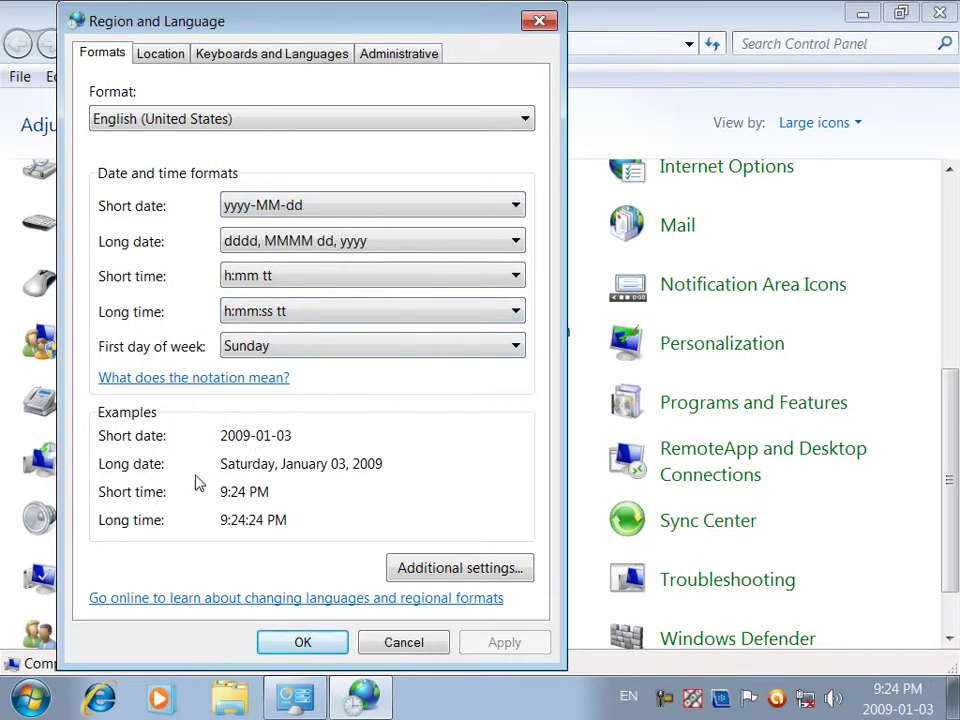
Set the long date format to dddd, dd MMMM, yyyy and apply the change
left_click(306, 242)
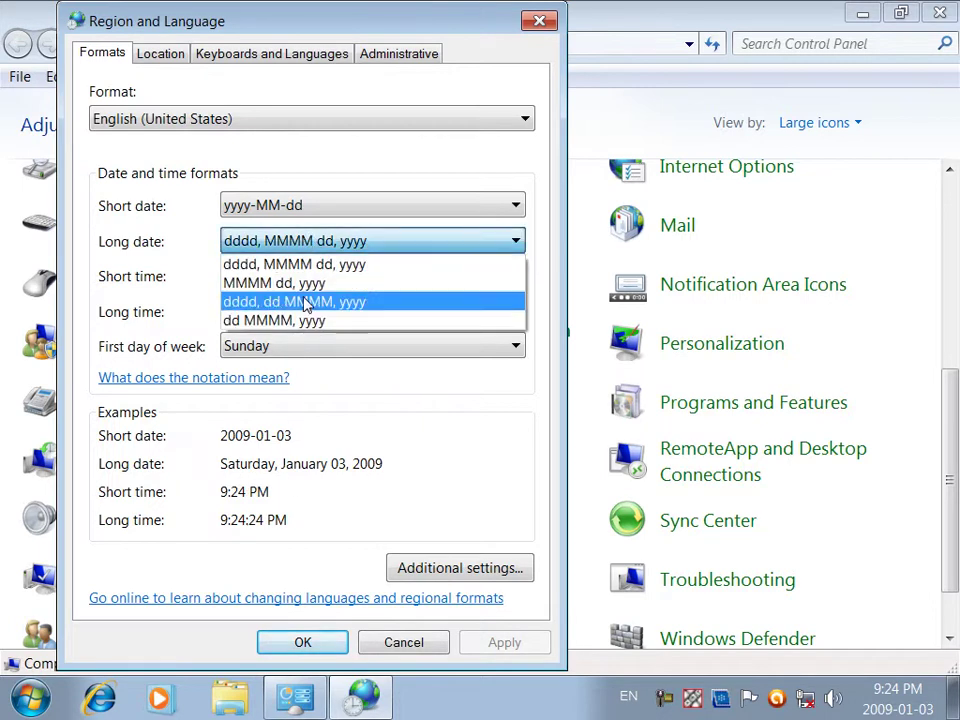
left_click(311, 302)
left_click(504, 641)
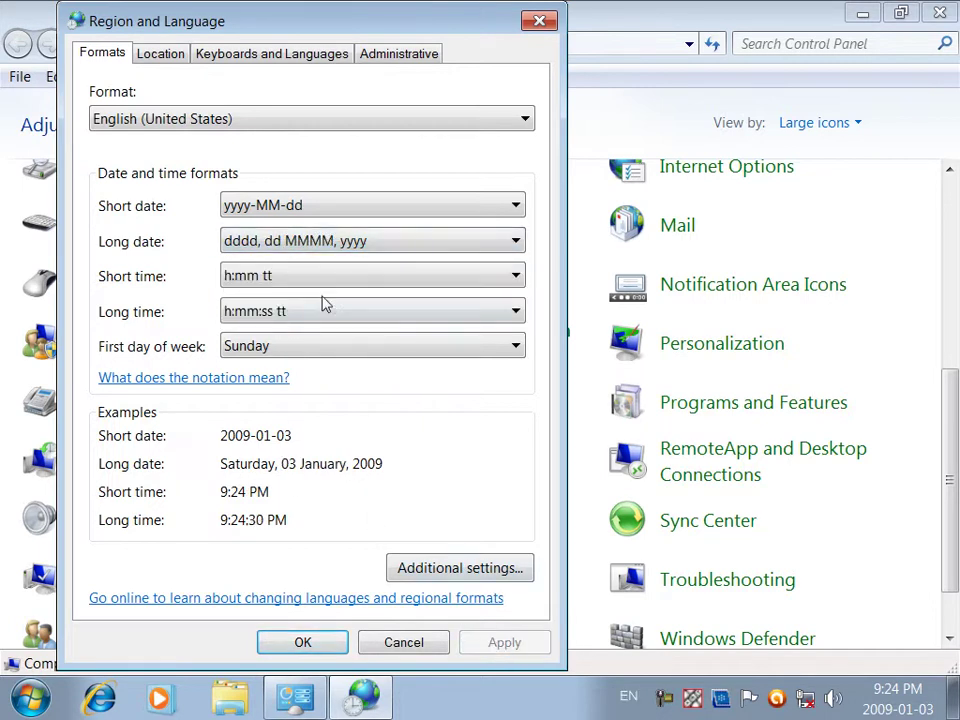
Set the long date format to MMMM dd, yyyy and apply the change
left_click(329, 248)
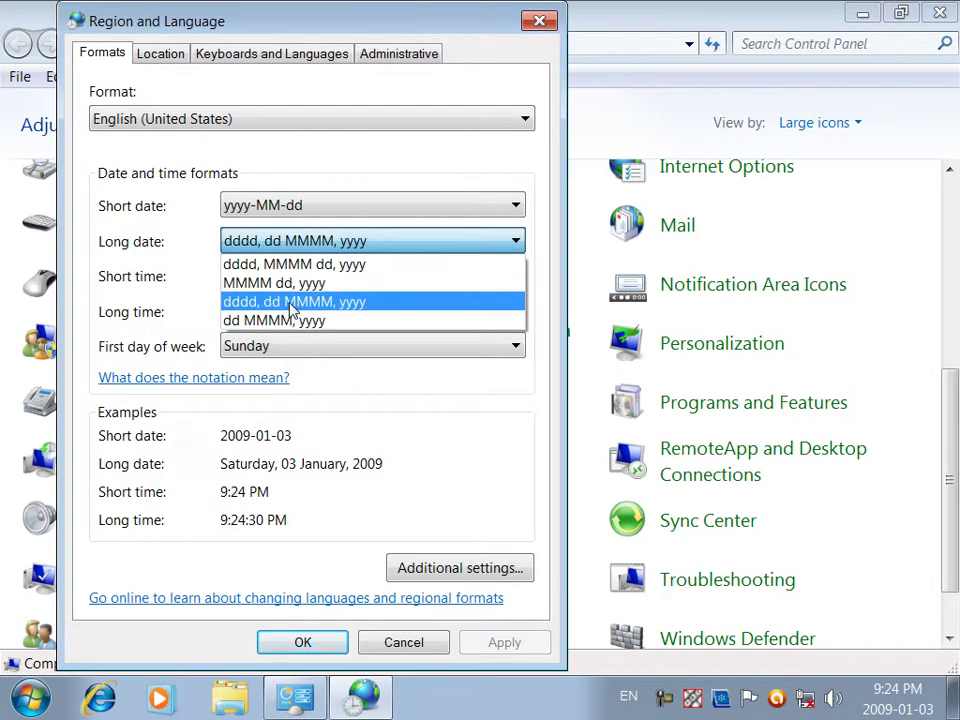
left_click(291, 283)
left_click(486, 643)
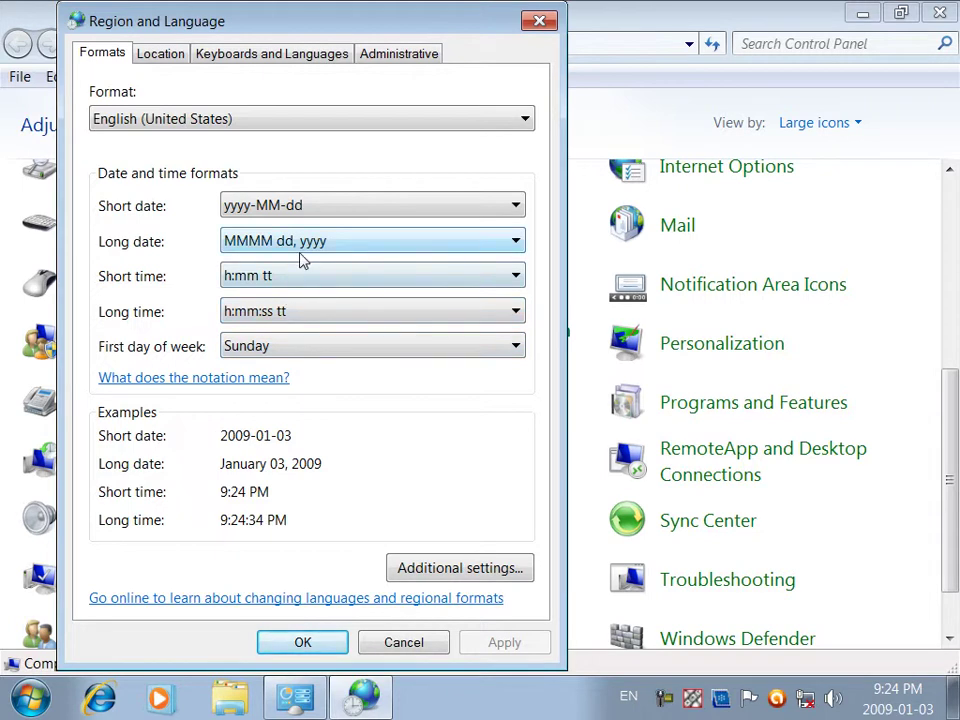
Check the long time choices, then open the additional format settings and review the number and currency formats
left_click(256, 313)
left_click(255, 312)
left_click(472, 566)
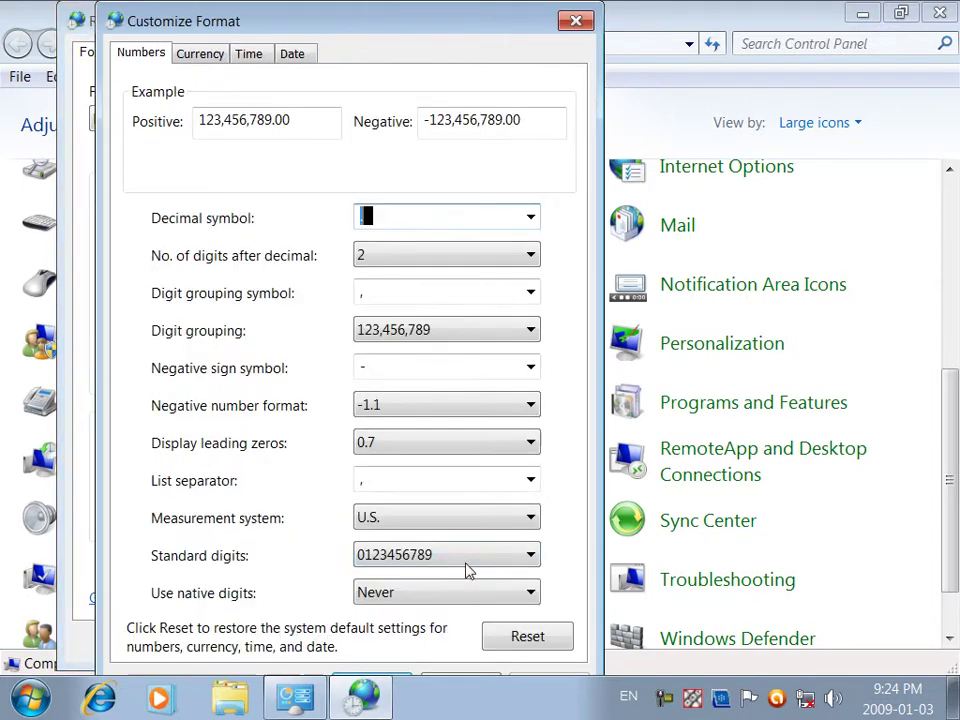
left_click(205, 60)
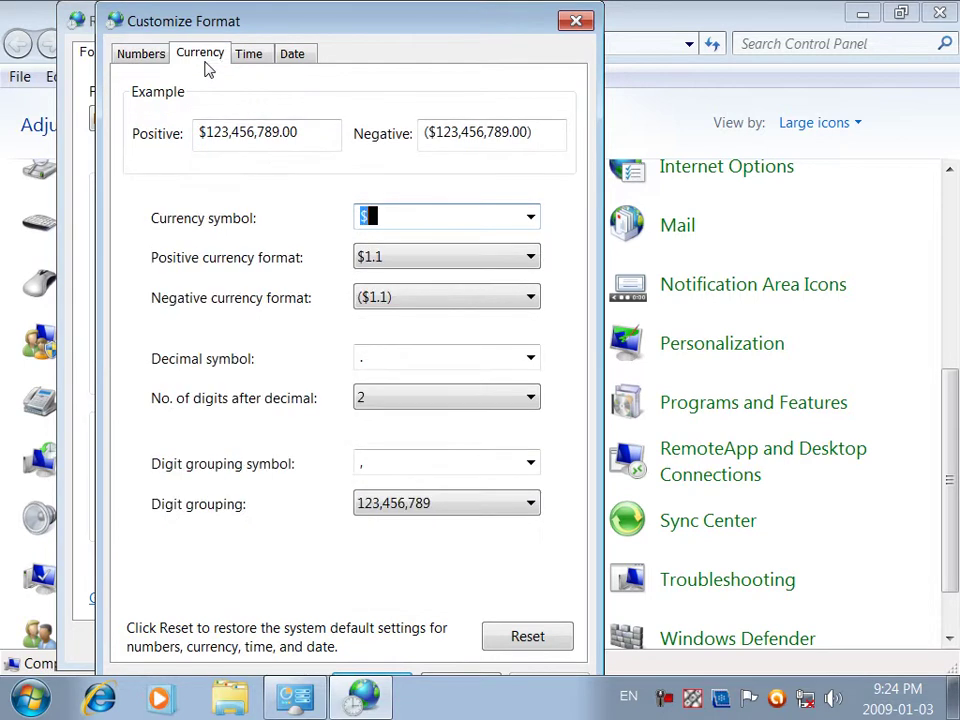
left_click(532, 228)
left_click(432, 206)
Examine the example times and the available short and long time formats in the custom format settings
left_click(249, 57)
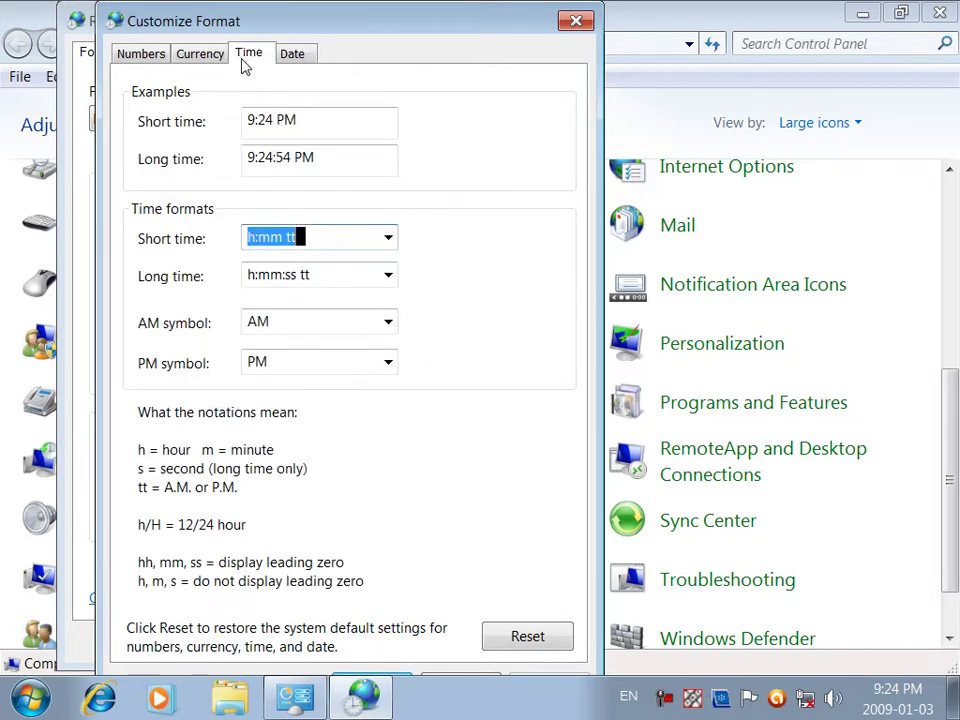
left_click(318, 124)
left_click_drag(318, 124, 146, 133)
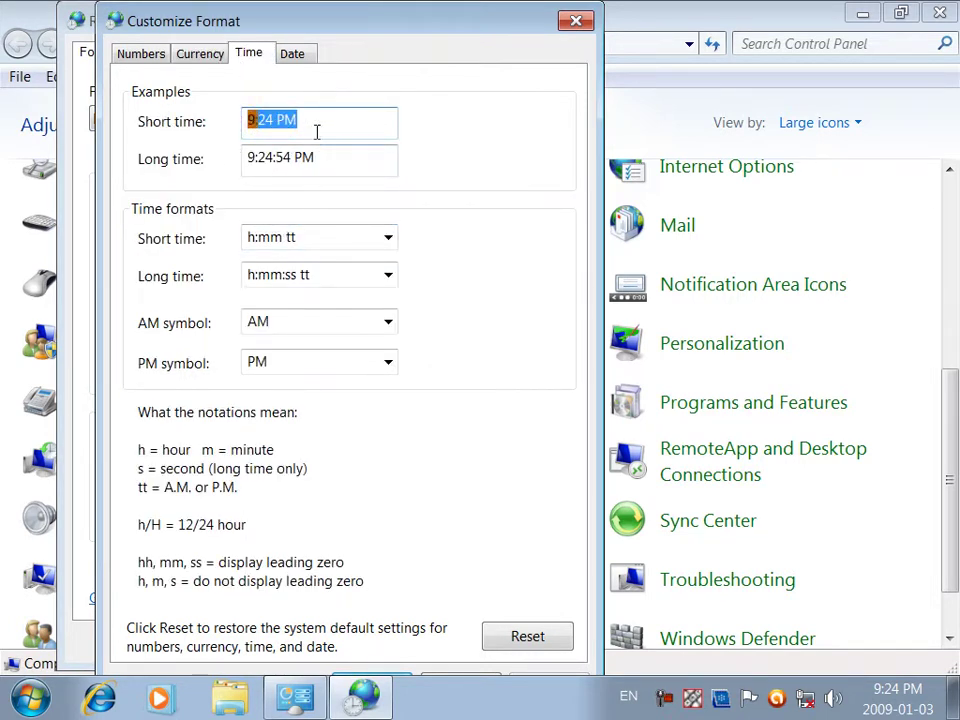
left_click_drag(347, 156, 225, 154)
left_click(343, 245)
left_click(387, 238)
left_click(387, 238)
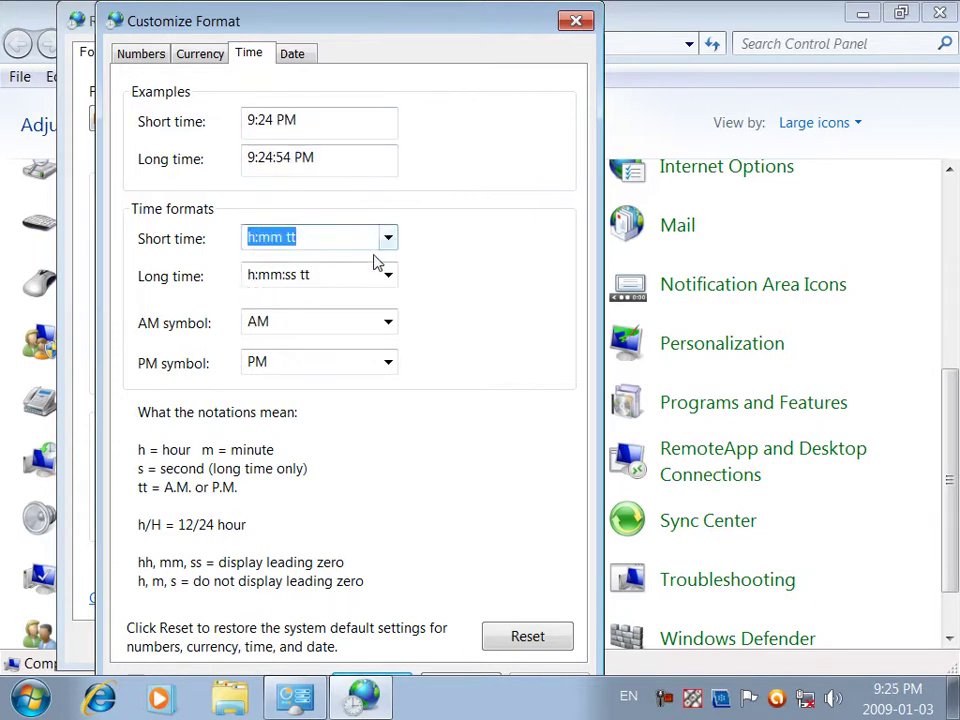
left_click(387, 275)
left_click(387, 275)
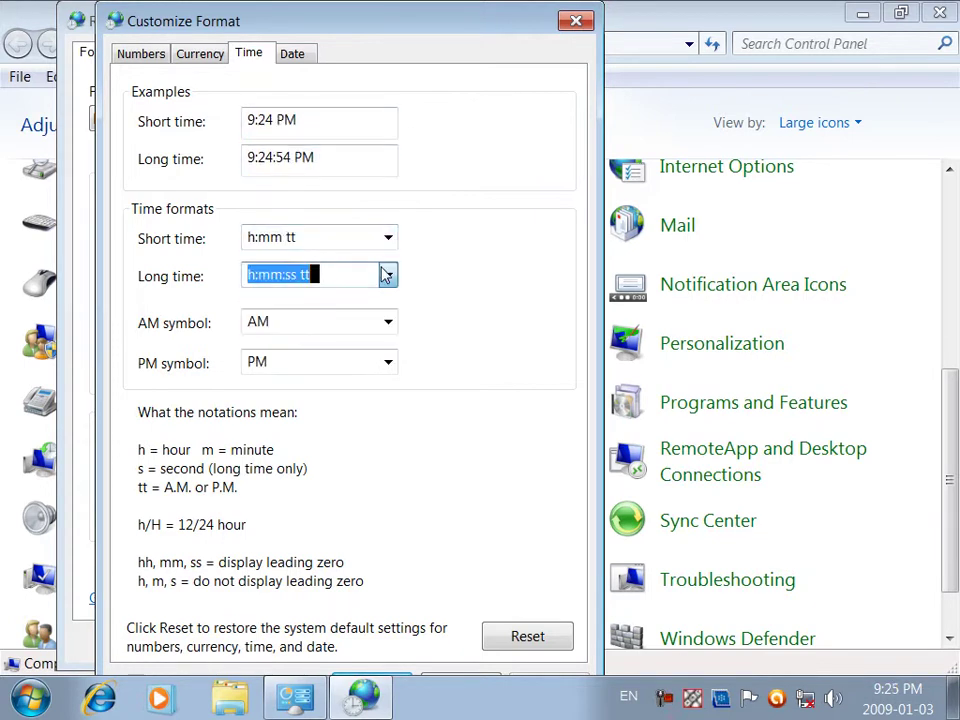
Check the AM symbol options and the date formats, then close the Customize Format dialog
left_click(380, 325)
left_click(390, 330)
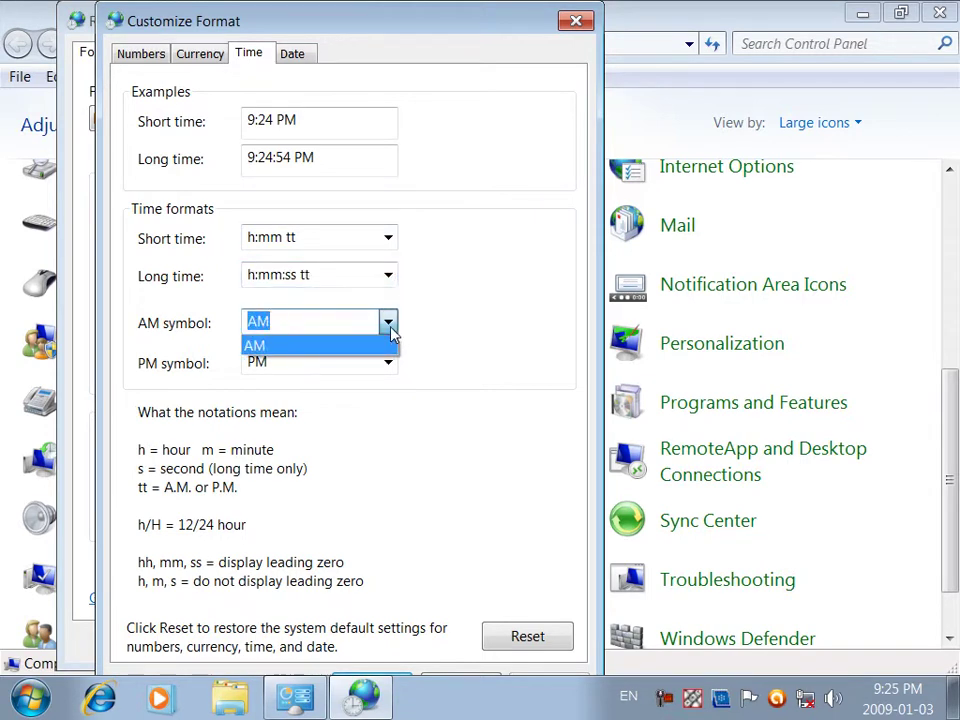
left_click(389, 330)
left_click(388, 328)
left_click(385, 329)
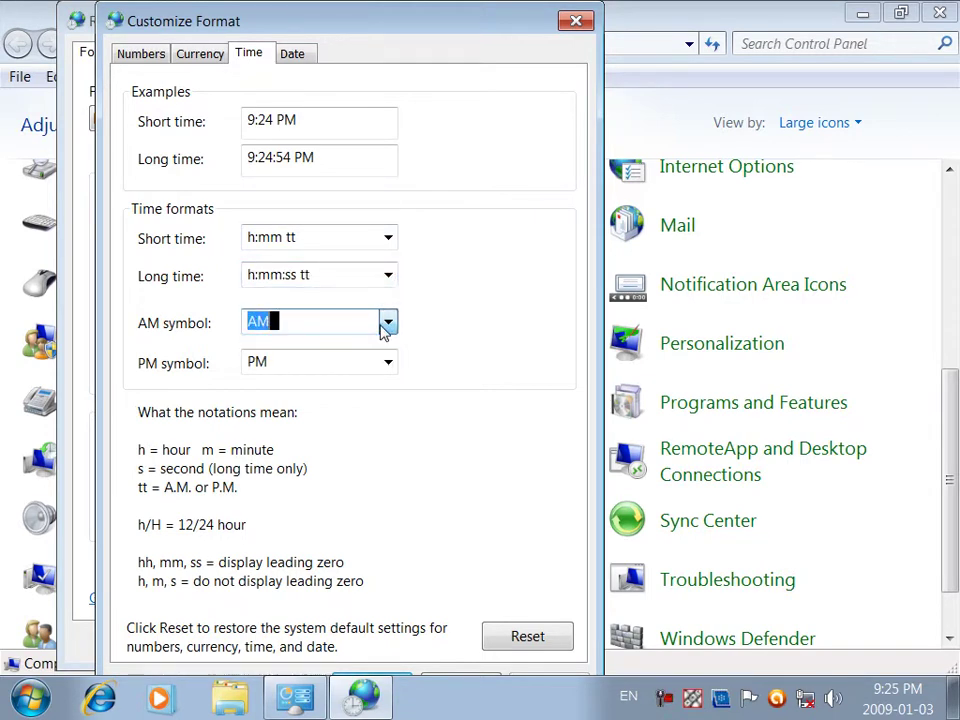
left_click(300, 57)
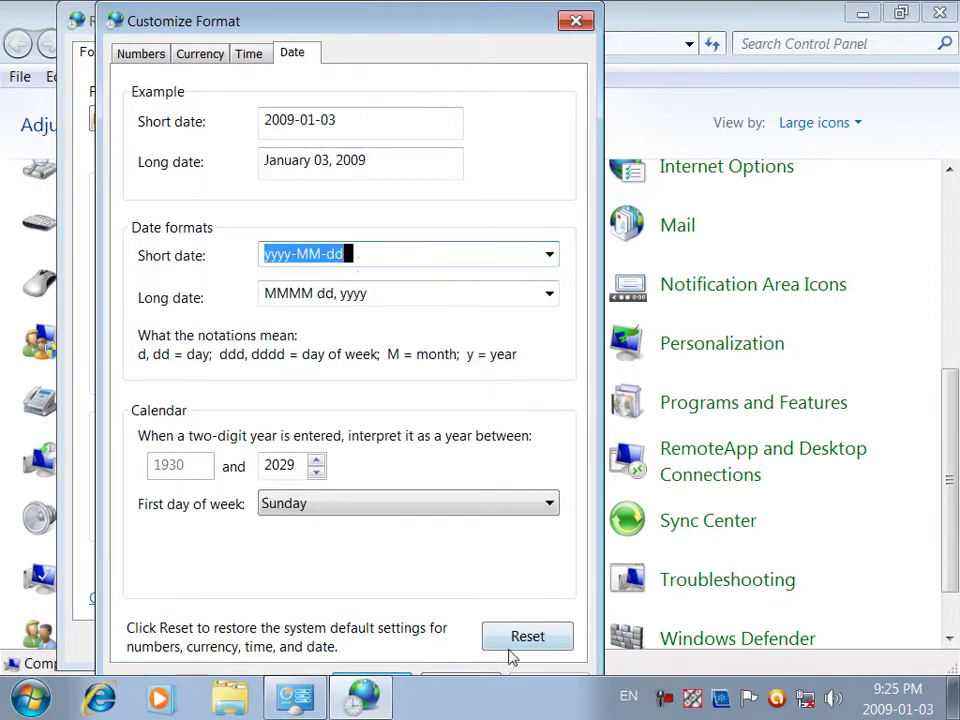
left_click(567, 23)
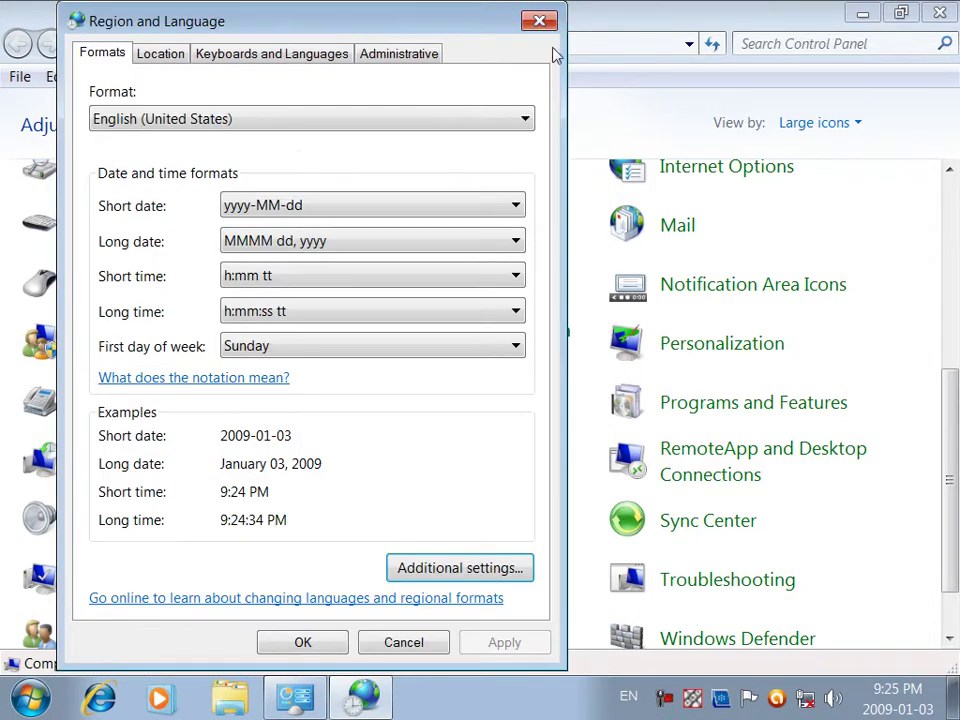
Set the current location to Afghanistan and apply the change
left_click(143, 53)
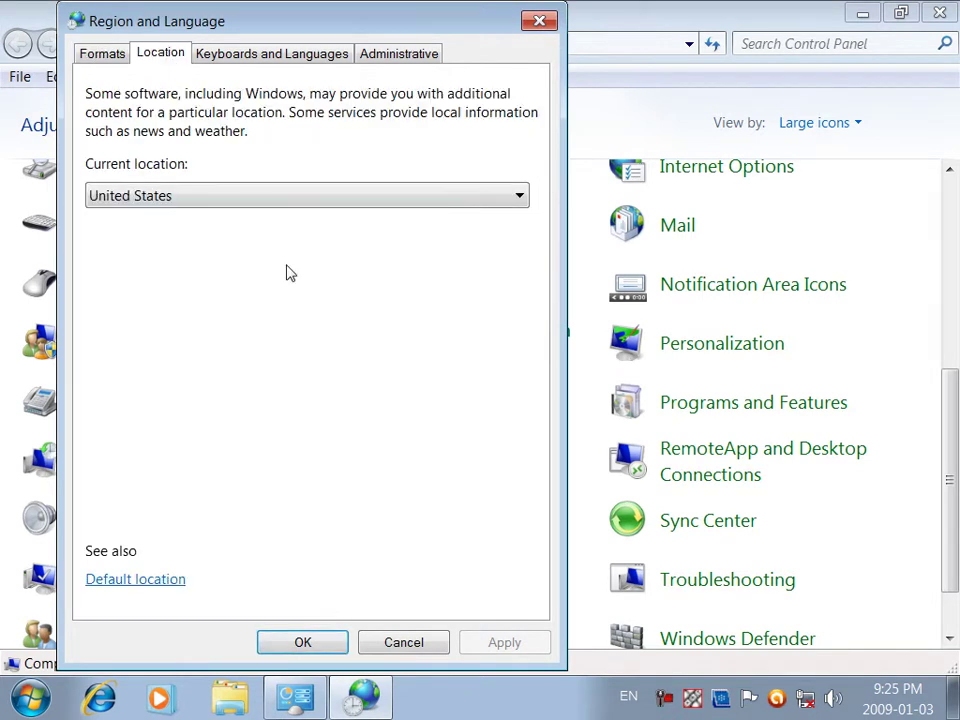
left_click(285, 195)
key("Home")
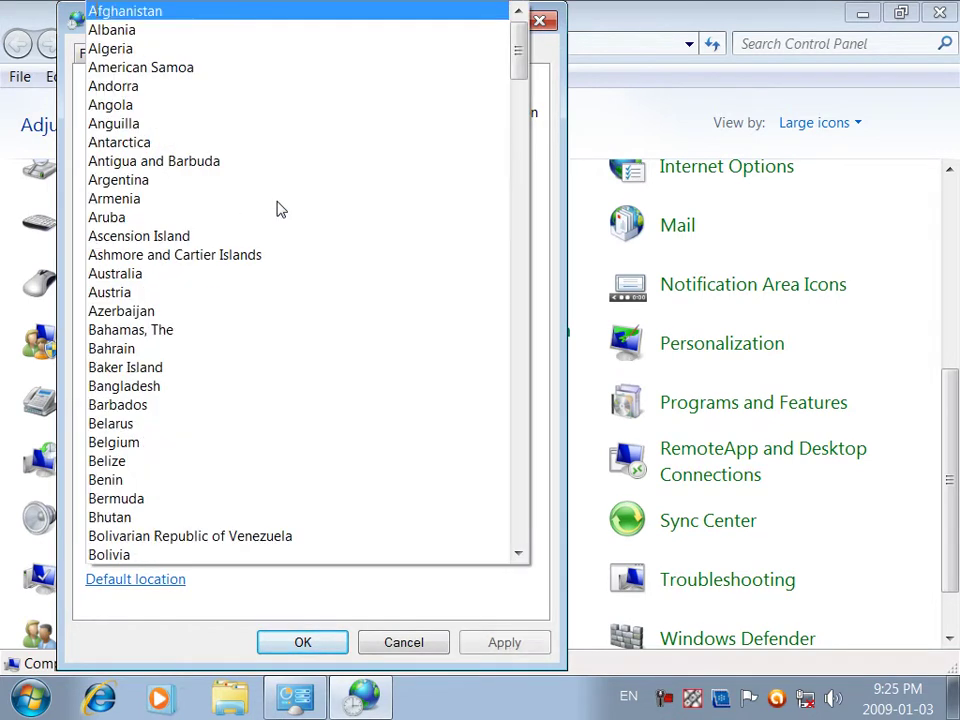
left_click(158, 16)
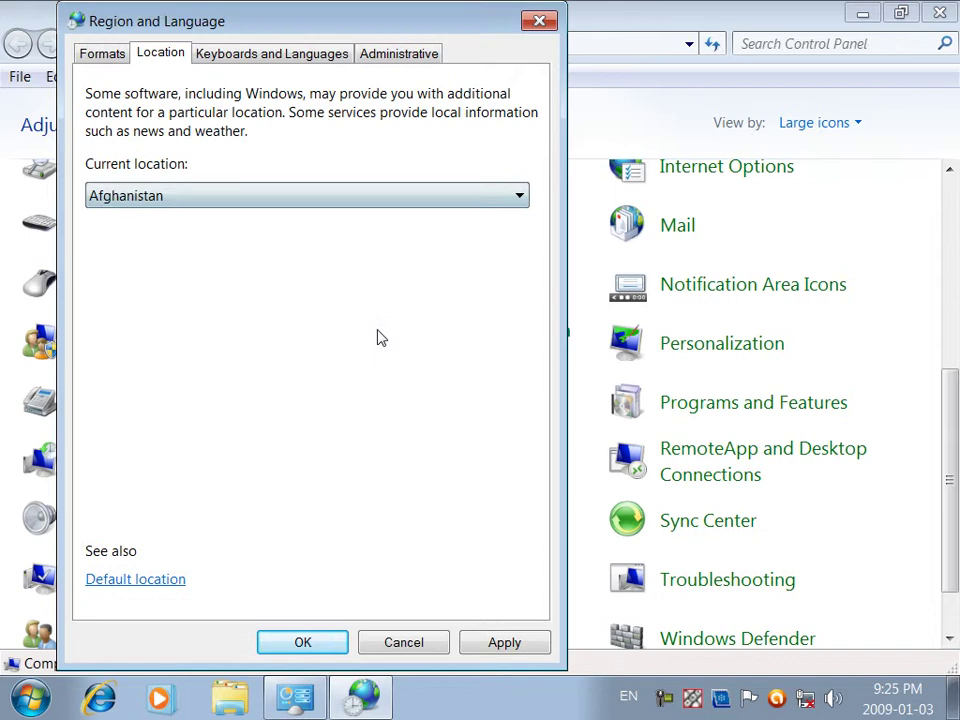
left_click(504, 642)
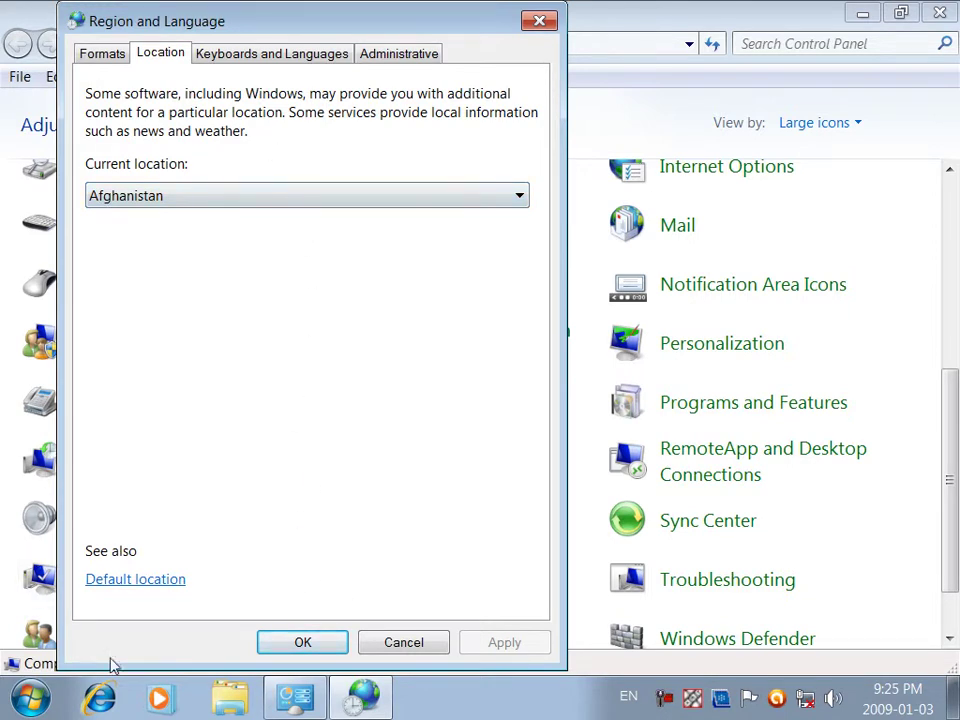
Open the default location settings, check the postal code and country fields, and cancel without changes
left_click(182, 582)
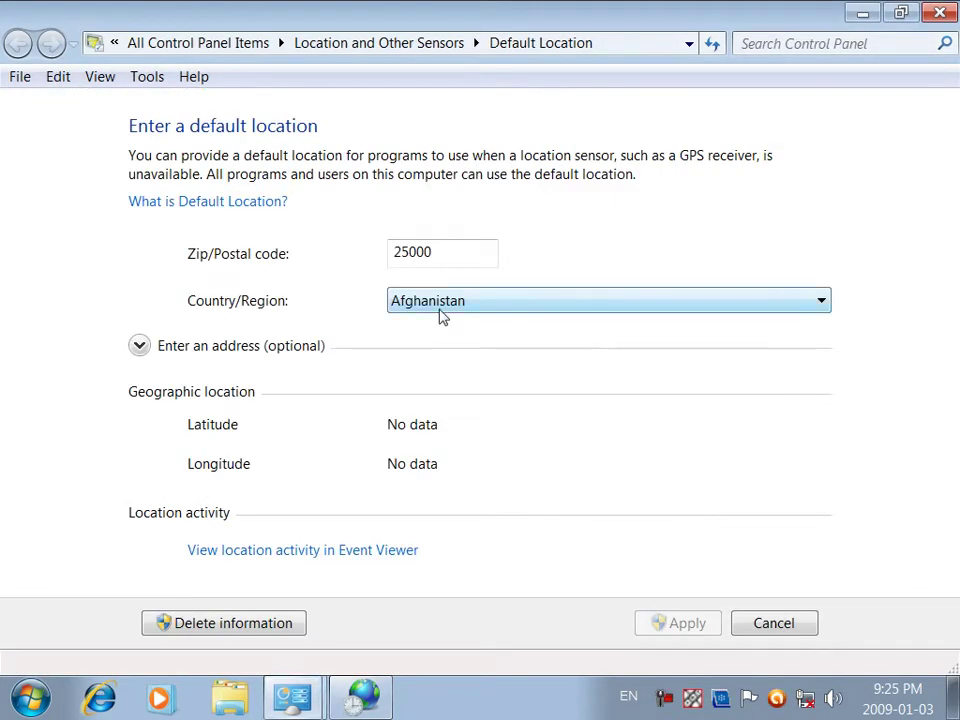
double_click(445, 251)
left_click_drag(394, 252, 403, 250)
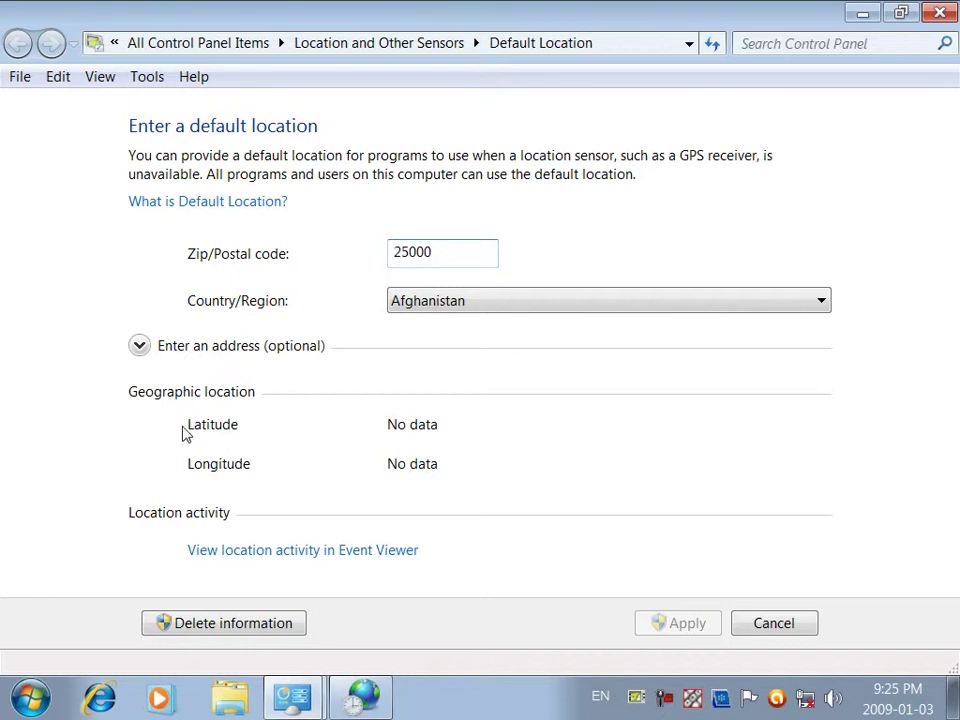
left_click(763, 623)
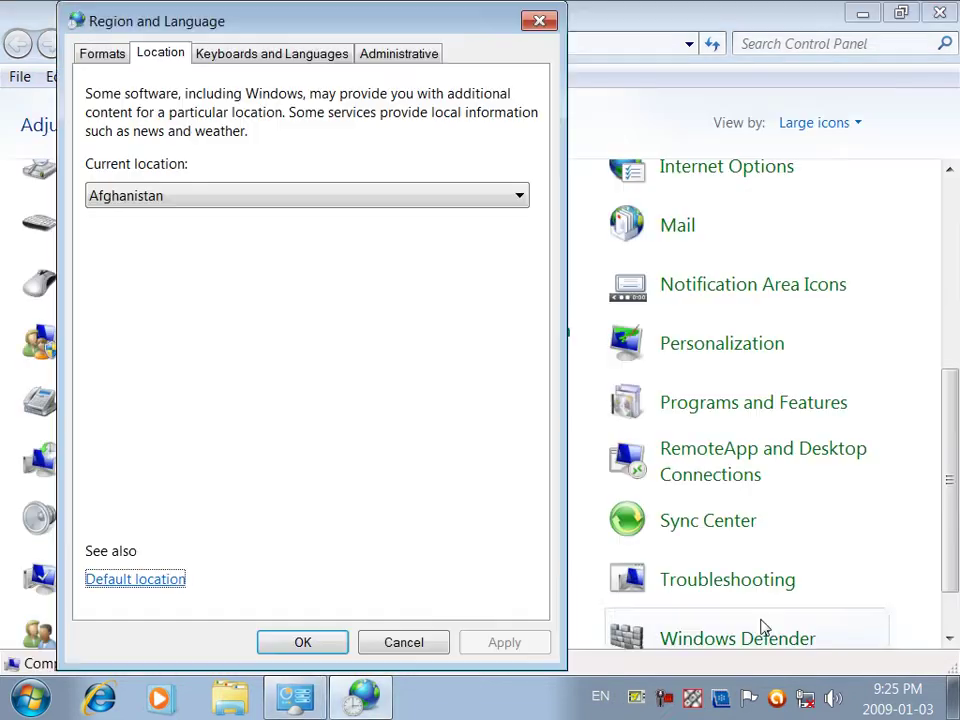
Open the keyboard and language settings and check the installed input languages in the taskbar's language list
left_click(279, 60)
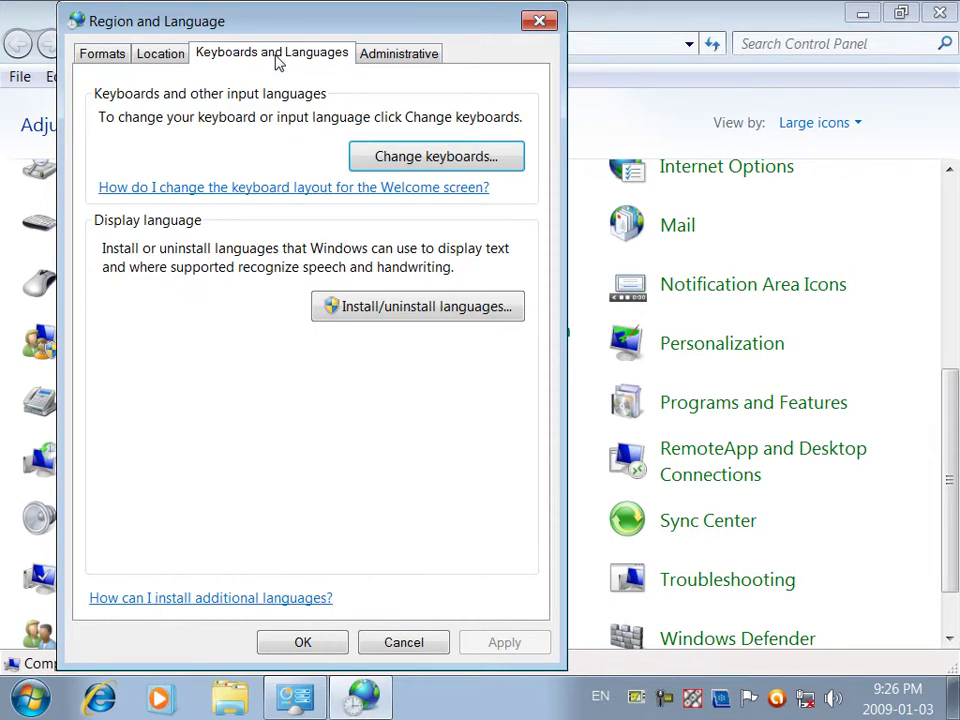
left_click(601, 697)
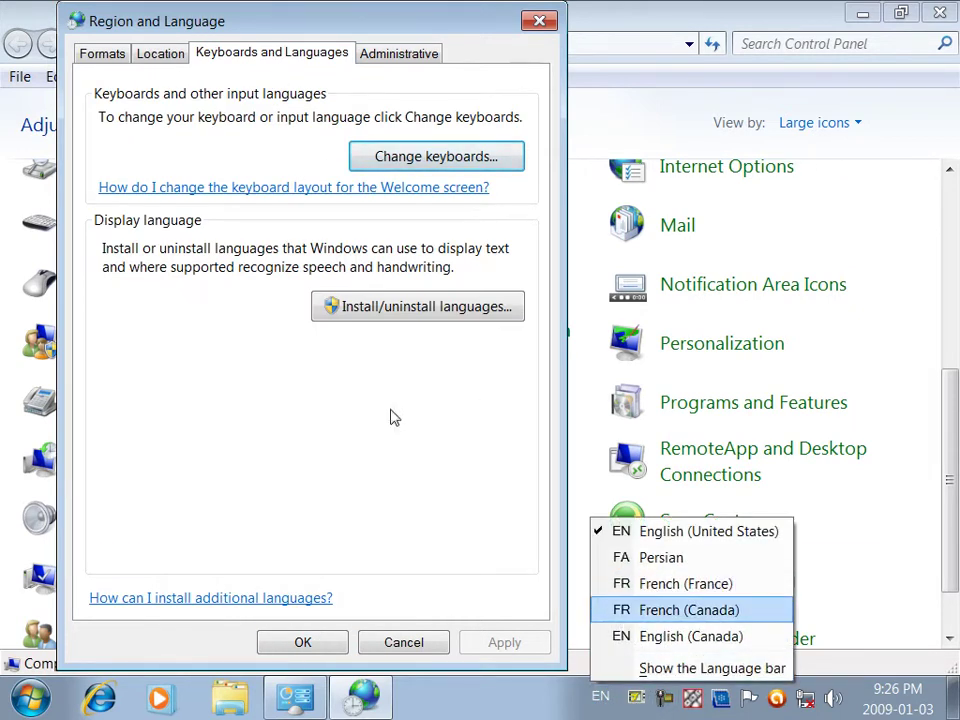
left_click(280, 368)
Open the keyboard change settings and remove the English (Canada) and French (Canada) input languages from the installed services
left_click(454, 166)
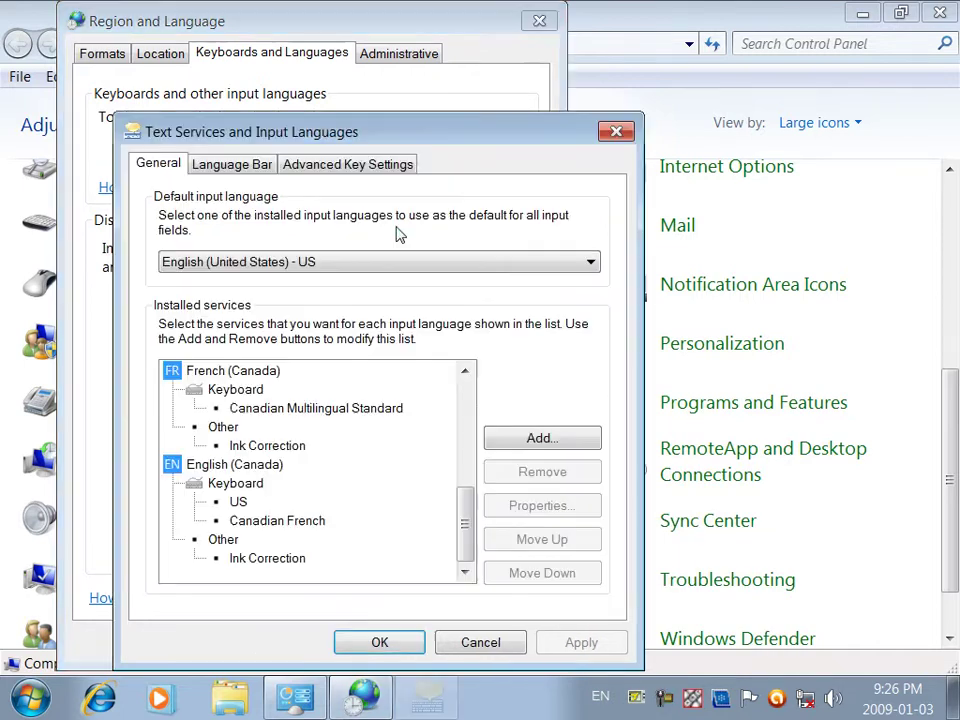
left_click(258, 558)
left_click(492, 471)
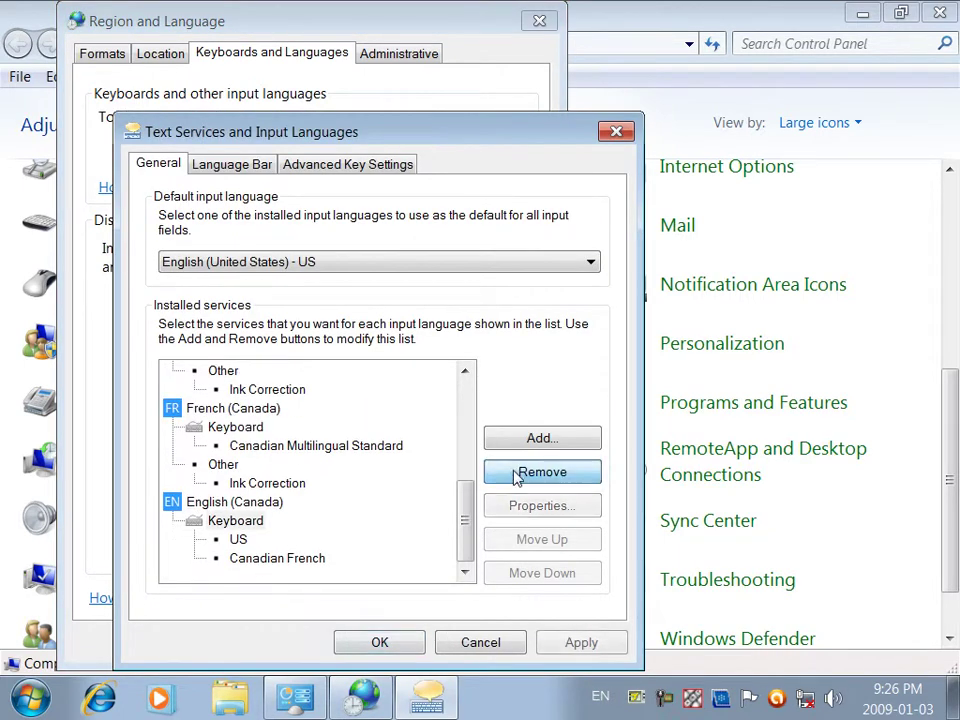
left_click(240, 520)
left_click(500, 476)
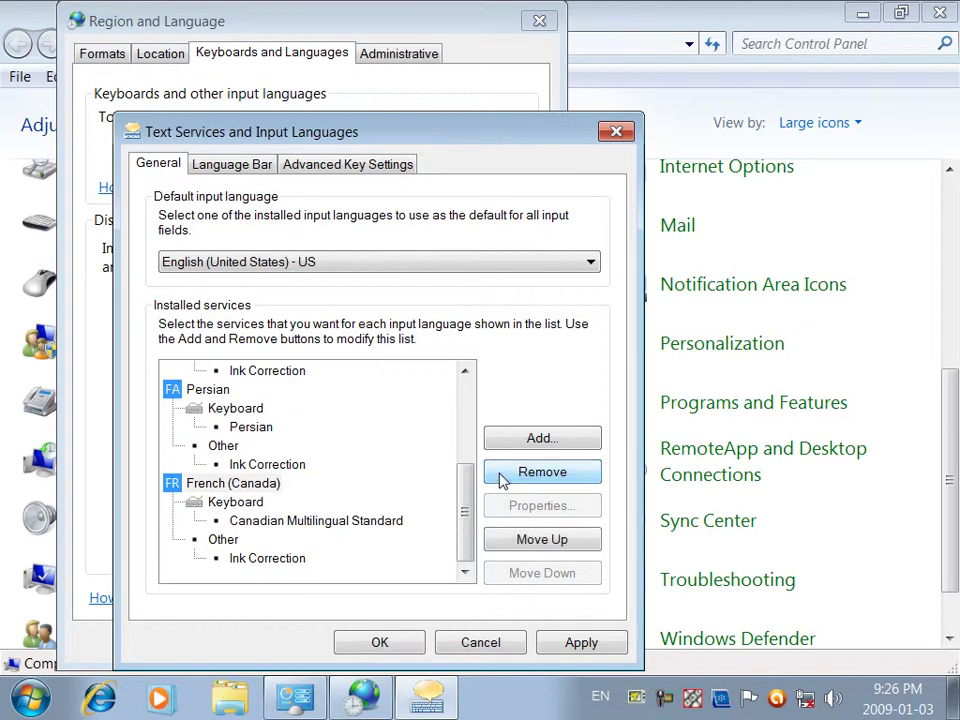
left_click(502, 476)
Remove French (France) and the Ink Correction services of Persian and English (United States) from the installed services
left_click(249, 522)
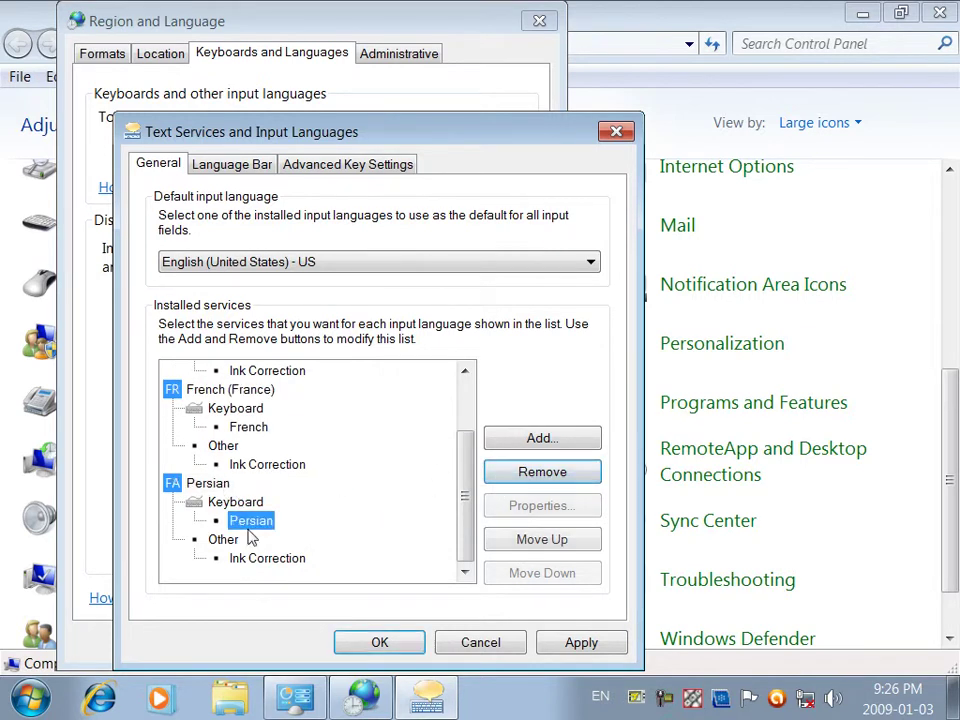
left_click(240, 541)
left_click(541, 476)
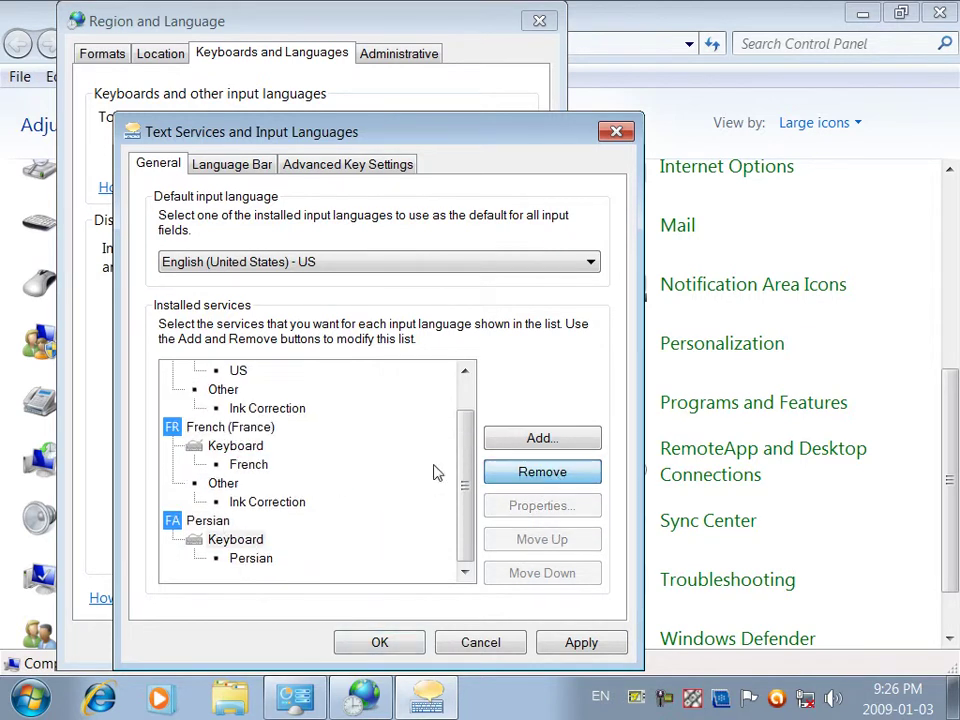
left_click(236, 446)
left_click(504, 472)
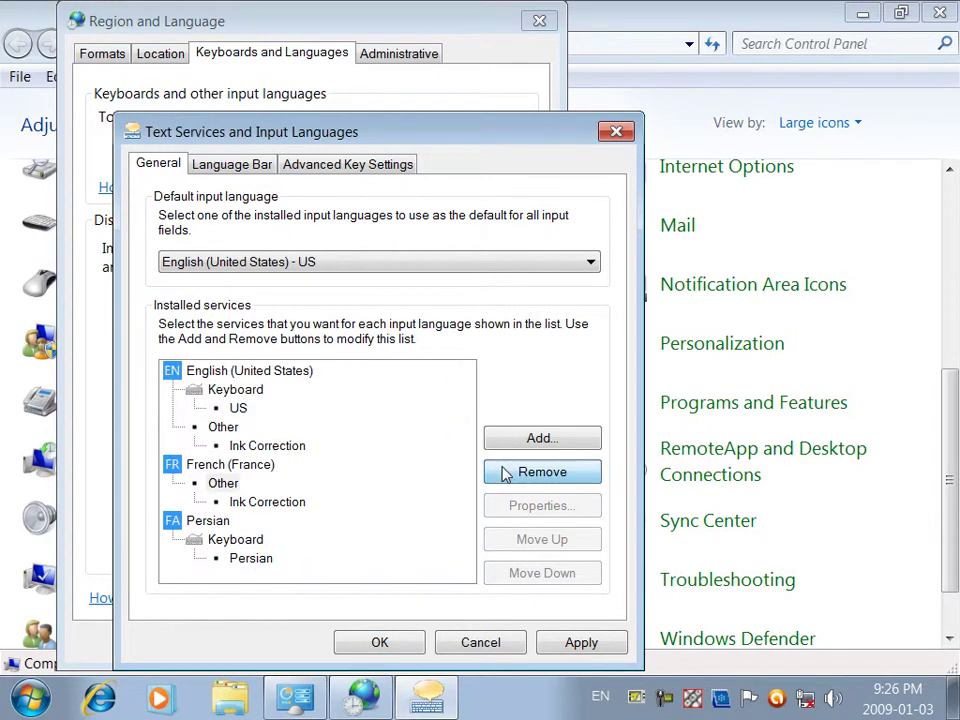
left_click(260, 445)
left_click(491, 471)
left_click(217, 428)
left_click(489, 474)
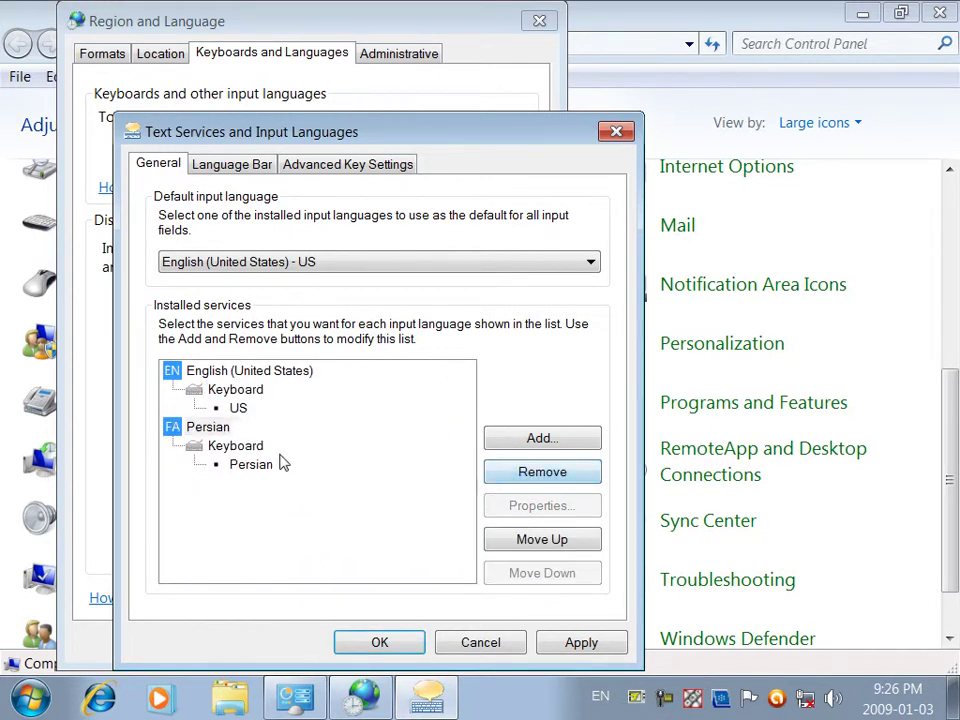
Apply the input language removals and check the taskbar's language list
left_click(592, 643)
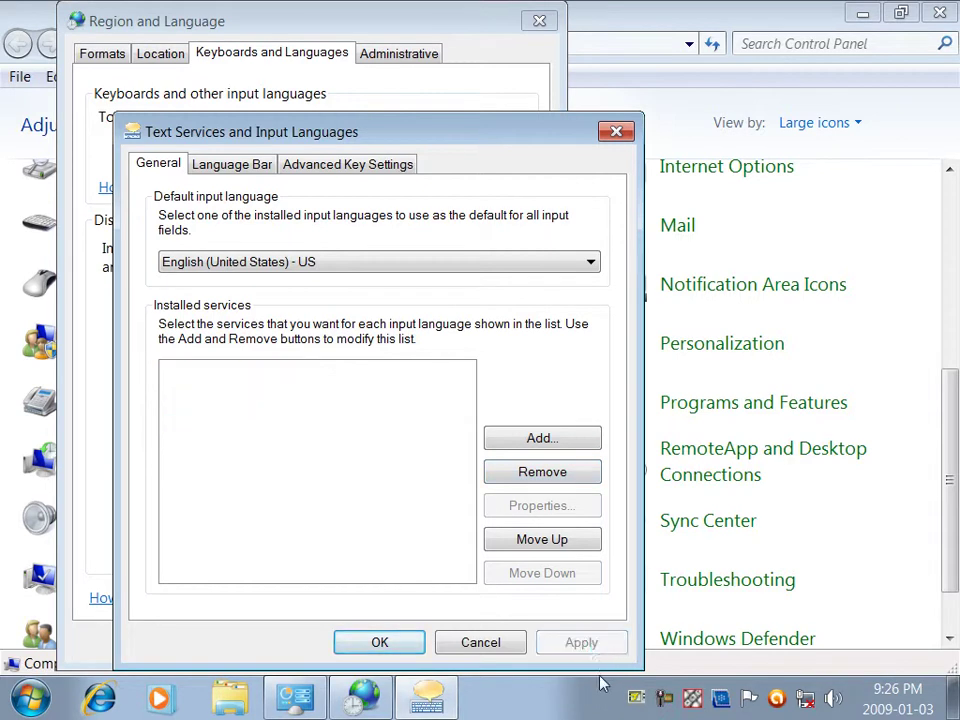
left_click(600, 694)
left_click(336, 485)
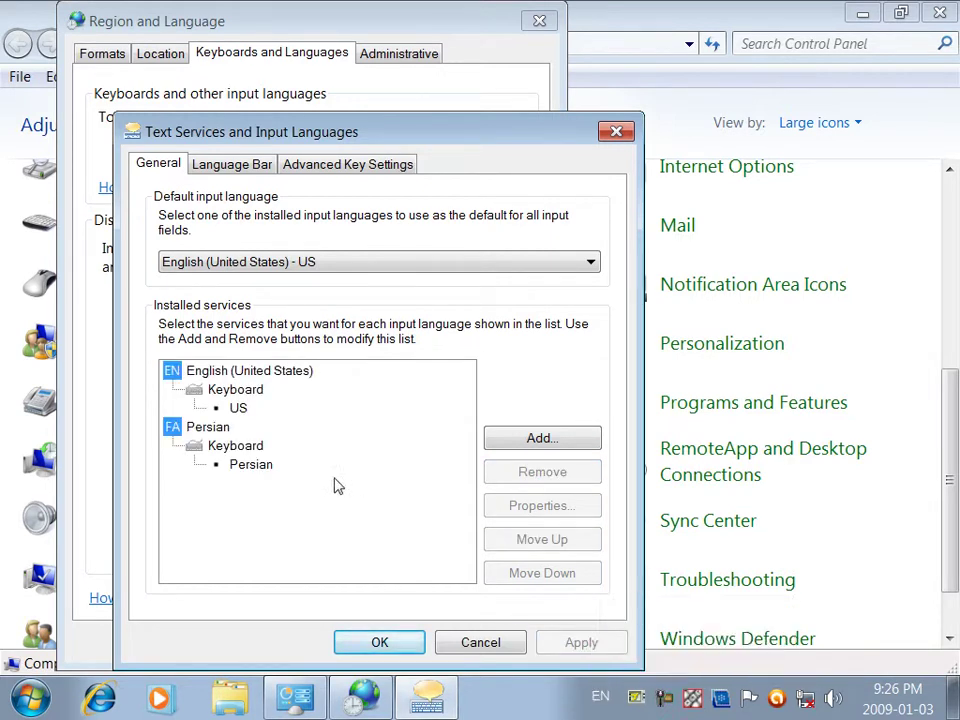
Add the Pashto (Afghanistan) keyboard as an input language and apply the change
left_click(507, 437)
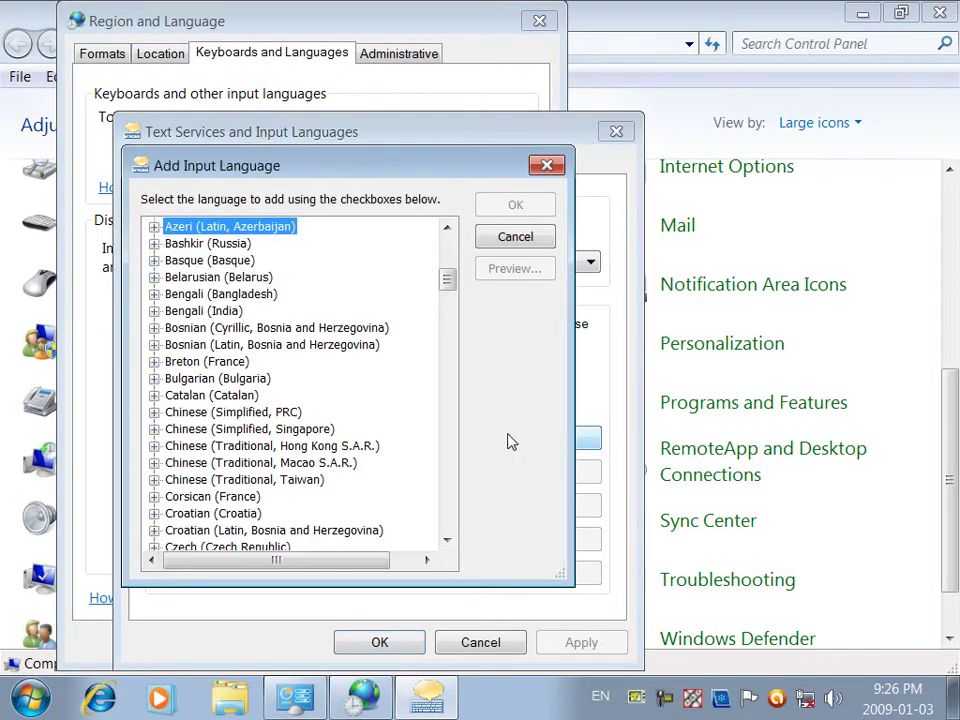
left_click_drag(451, 287, 467, 330)
double_click(163, 312)
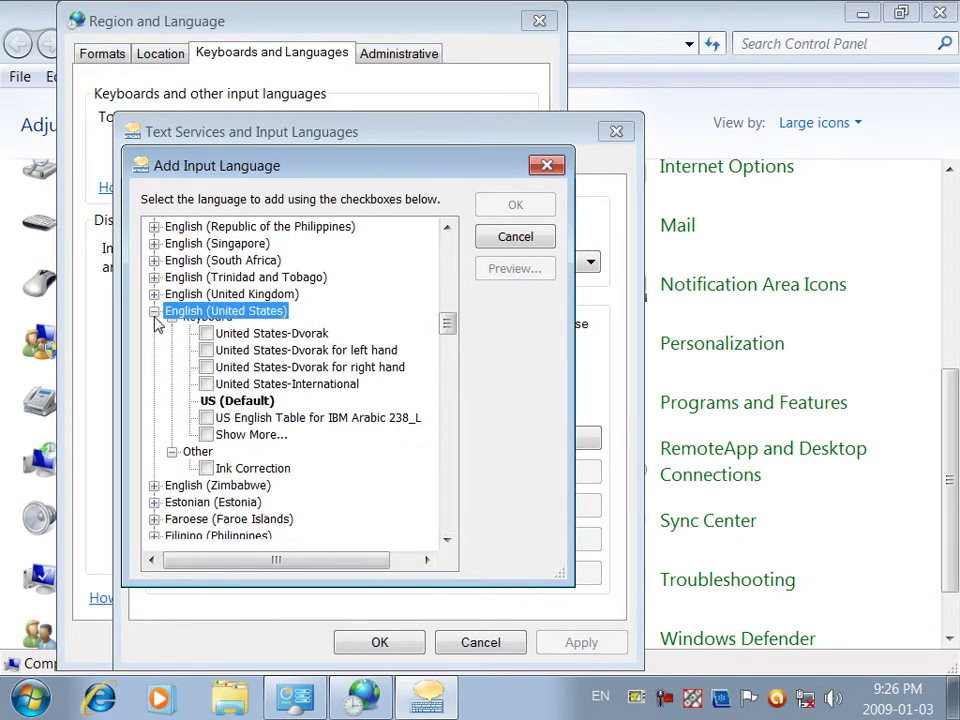
double_click(163, 395)
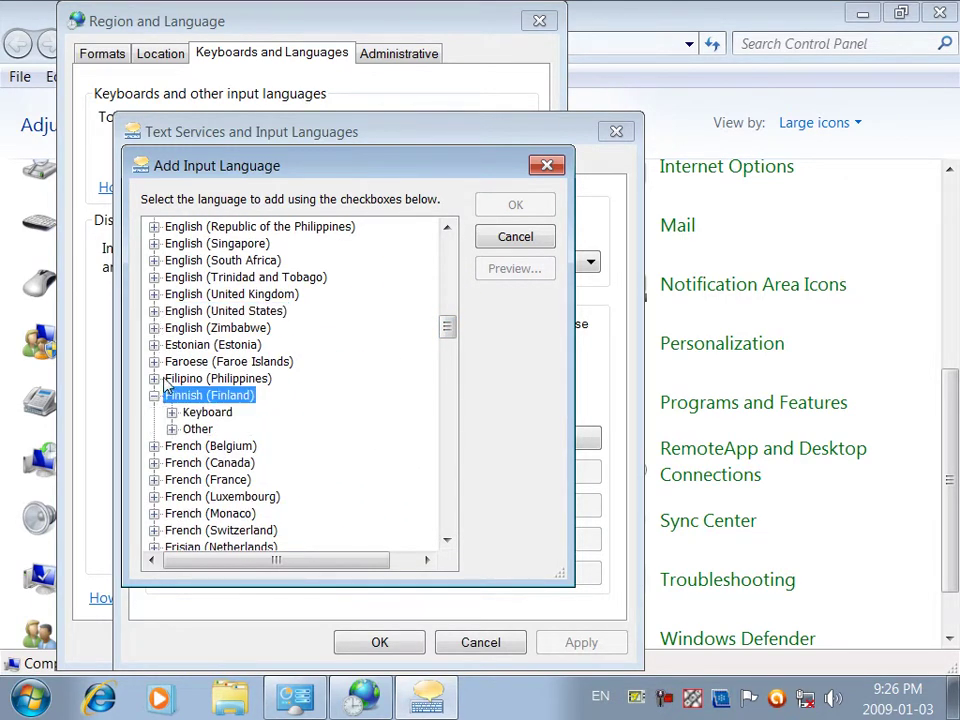
left_click(153, 396)
key("p")
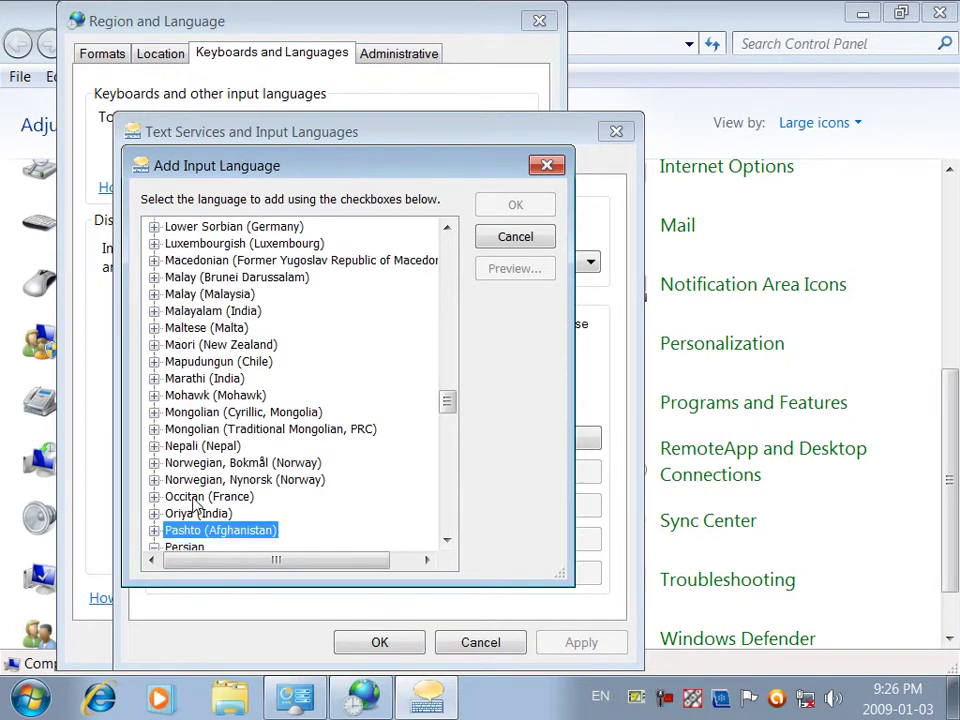
left_click(153, 531)
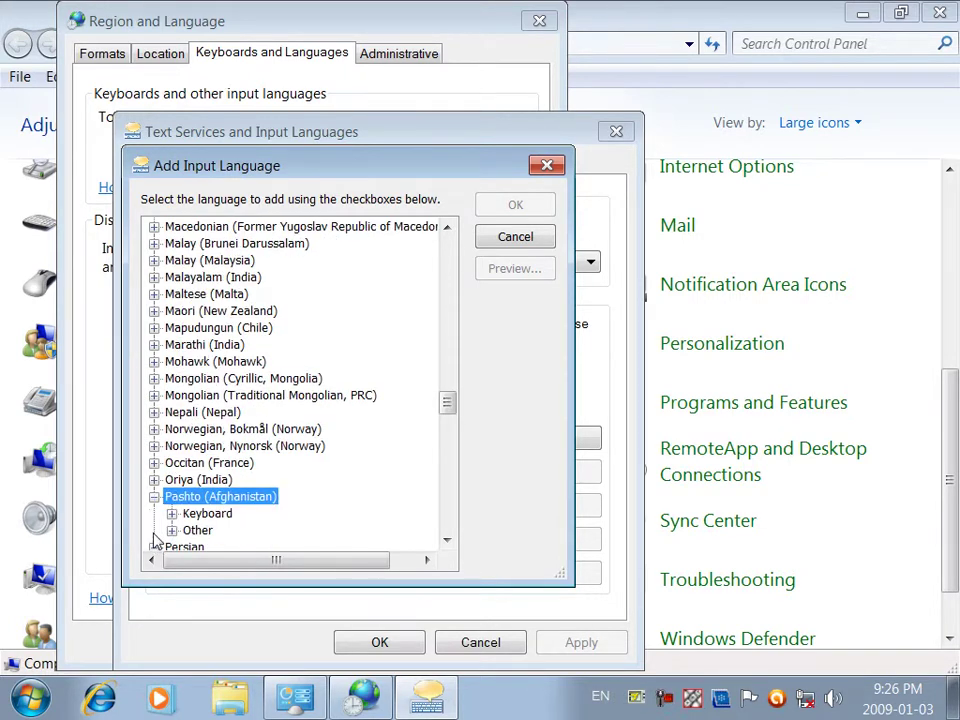
left_click(172, 514)
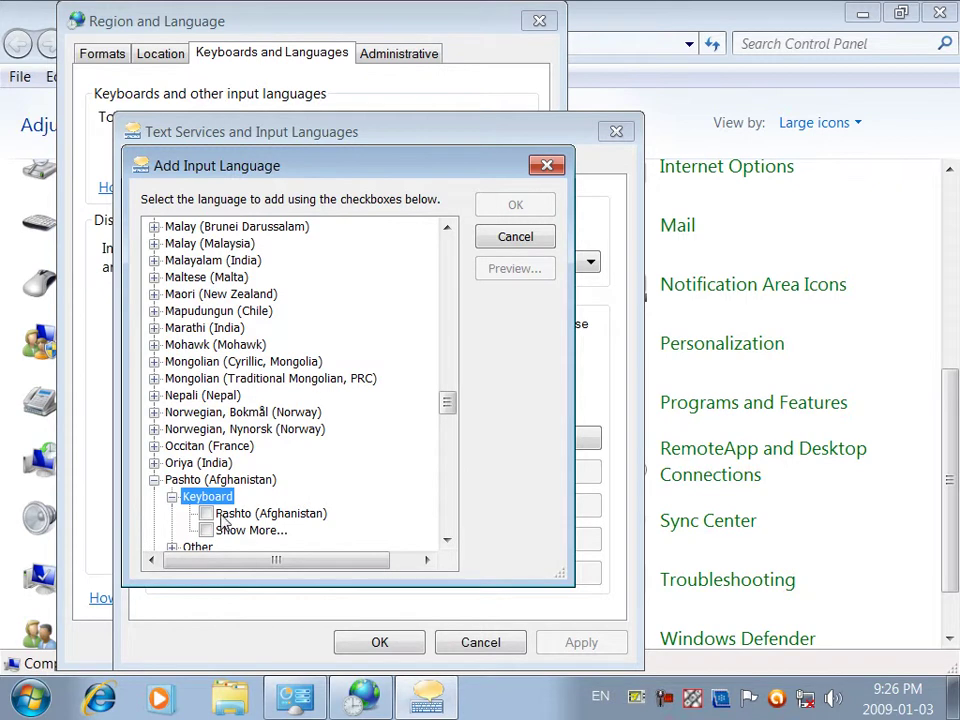
left_click(208, 514)
left_click(493, 212)
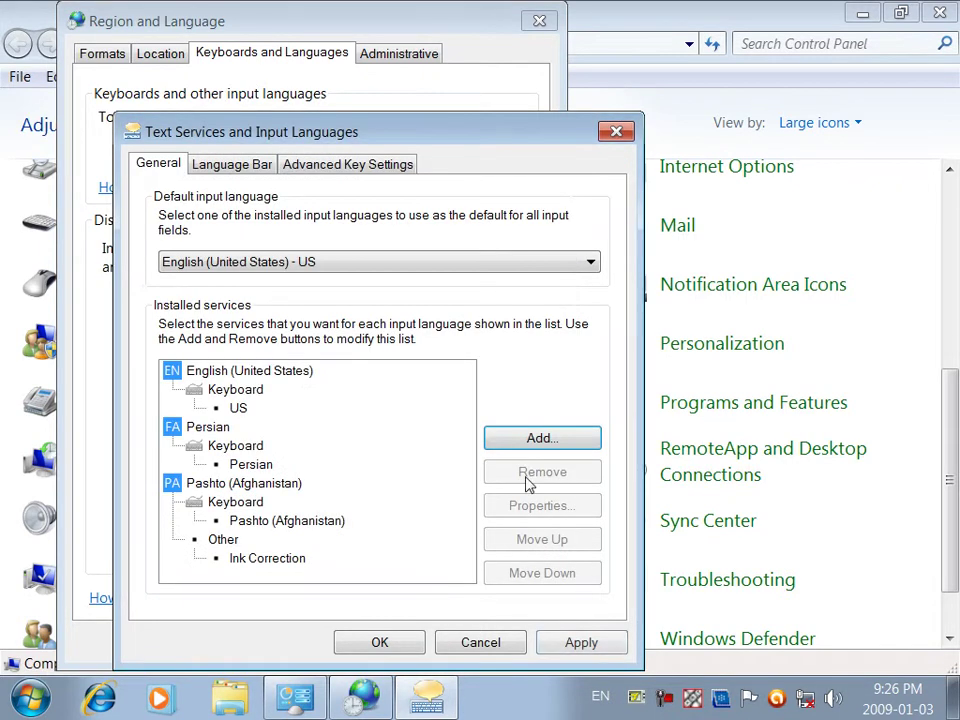
left_click(569, 642)
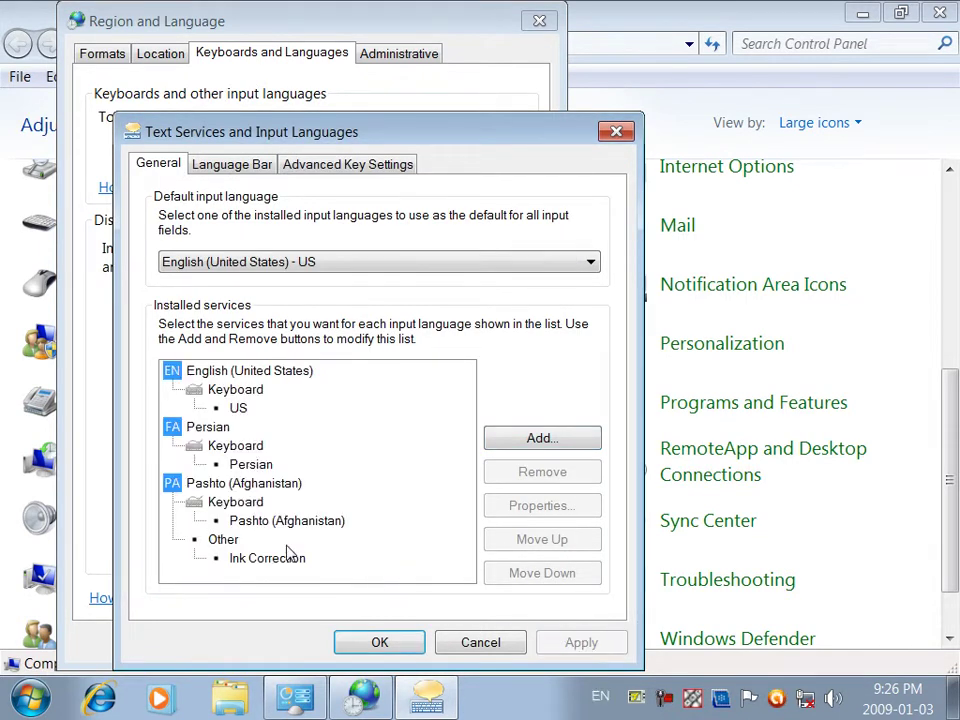
Remove the Ink Correction service from Pashto (Afghanistan), apply the change, and check the taskbar's language list
left_click(258, 560)
left_click(572, 480)
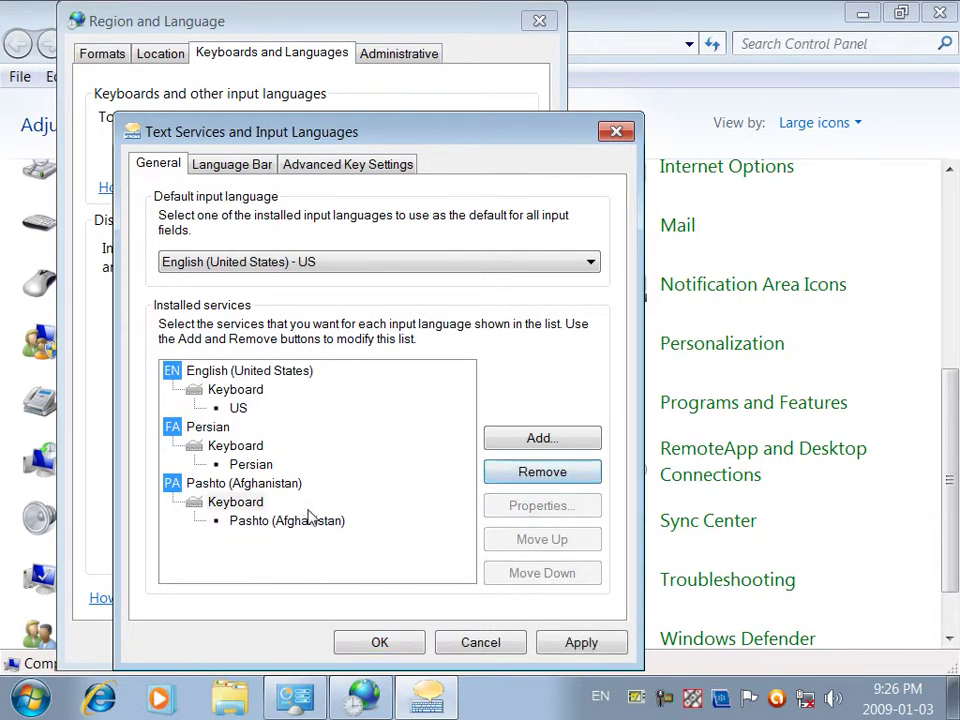
left_click(568, 640)
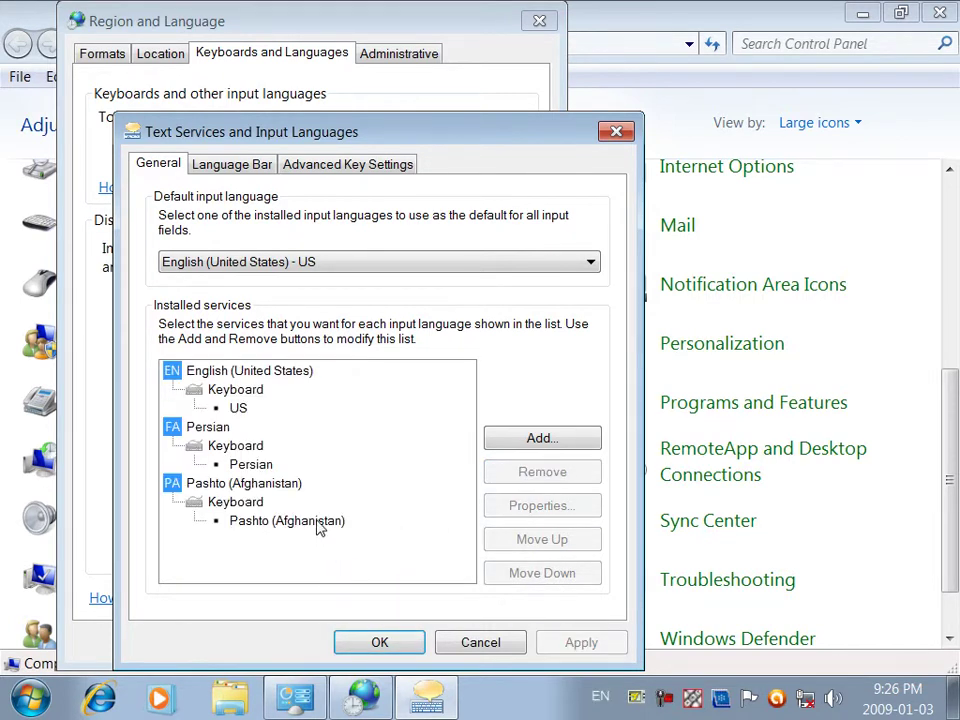
left_click(600, 695)
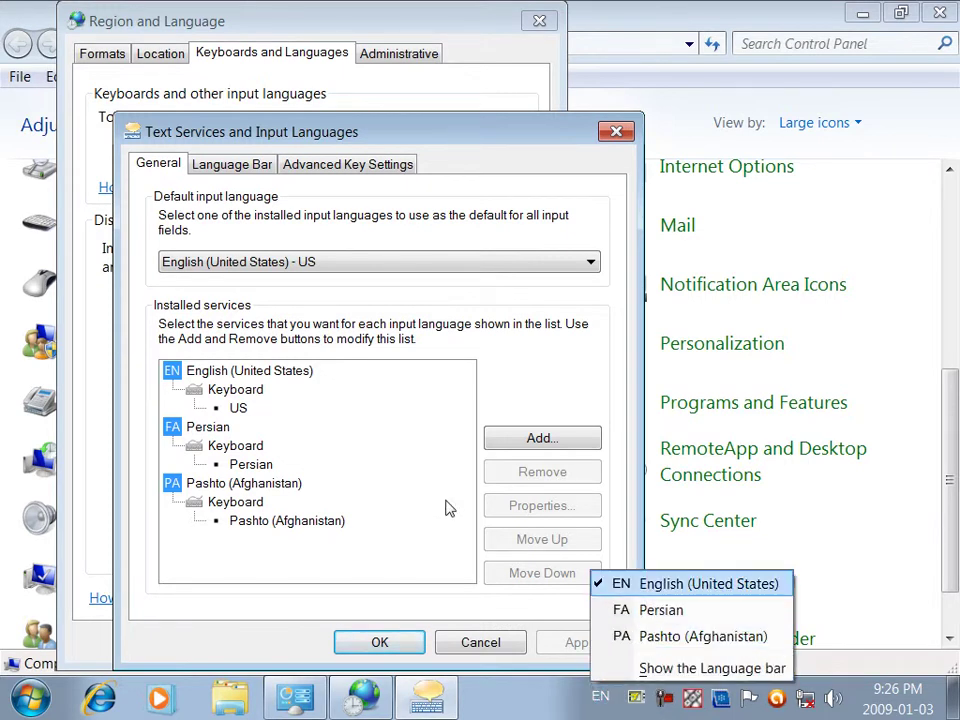
left_click(540, 344)
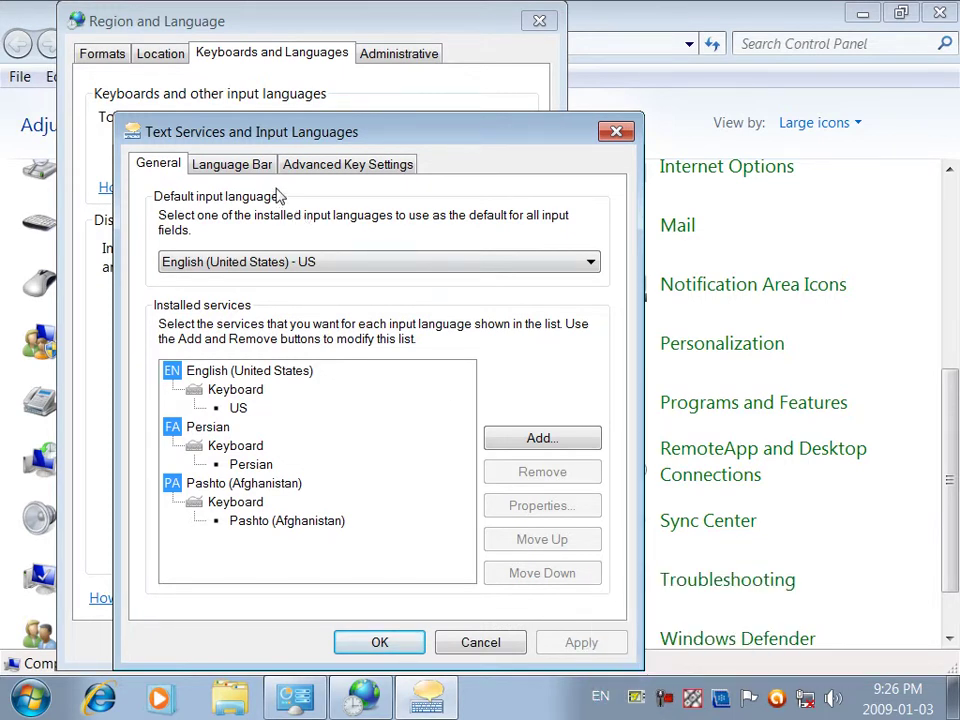
Try the Language bar as Floating On Desktop and as Hidden, and restore it to Docked in the taskbar, applying each setting
left_click(240, 167)
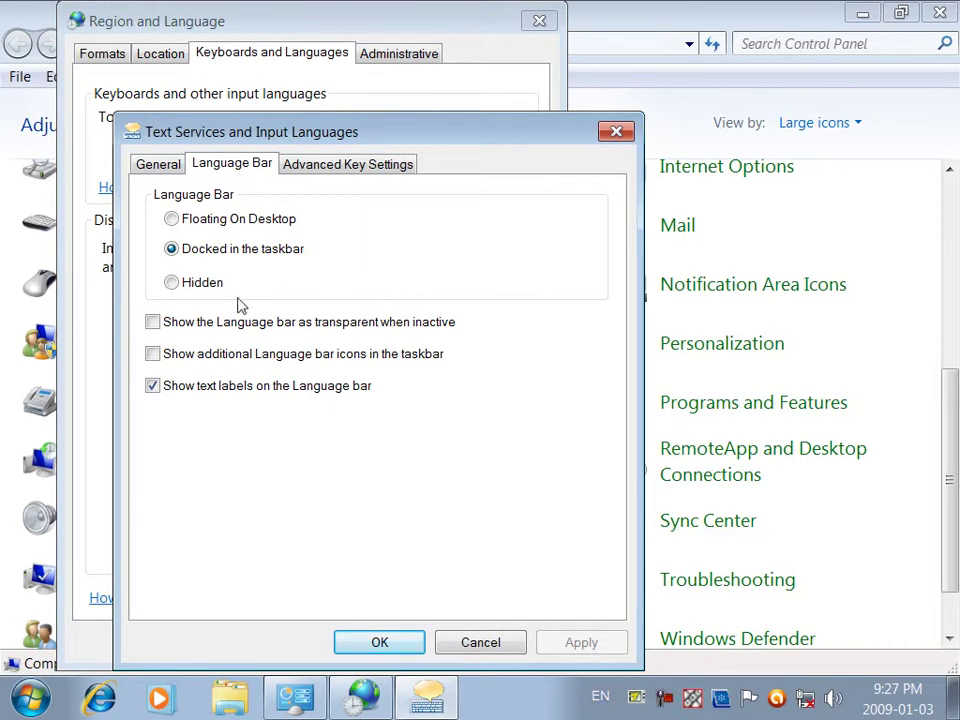
left_click(250, 221)
left_click(578, 641)
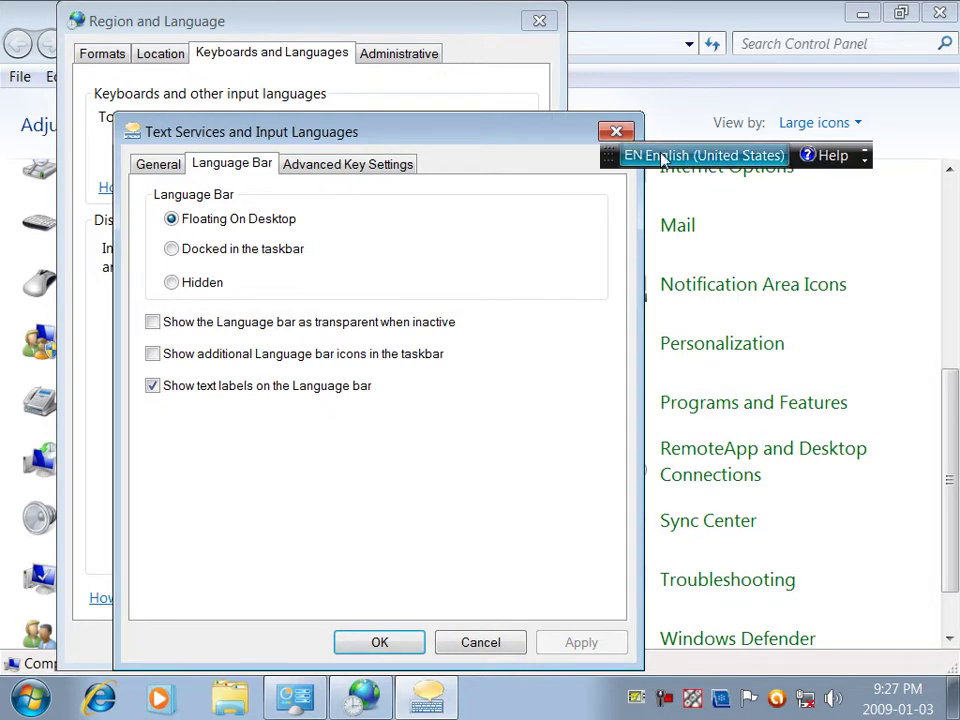
left_click(199, 282)
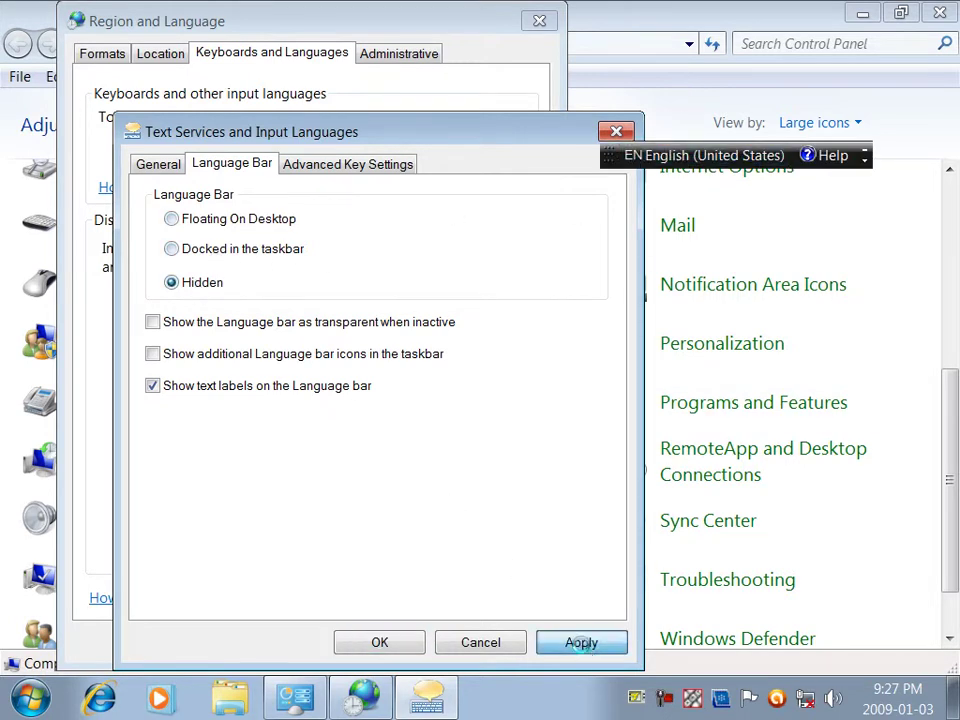
left_click(581, 642)
left_click(245, 250)
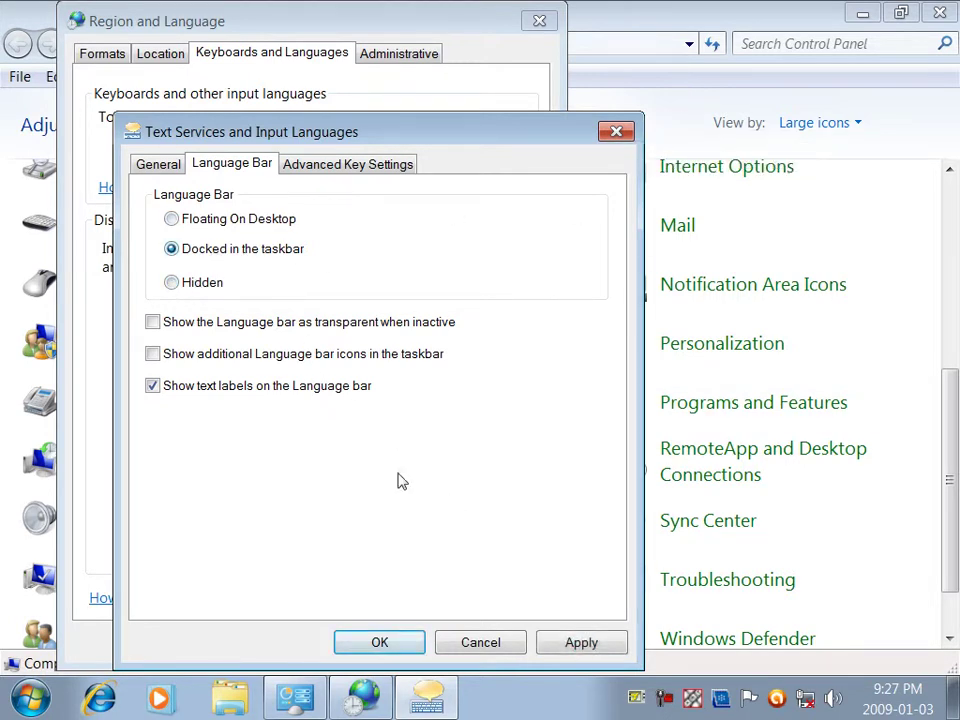
left_click(576, 643)
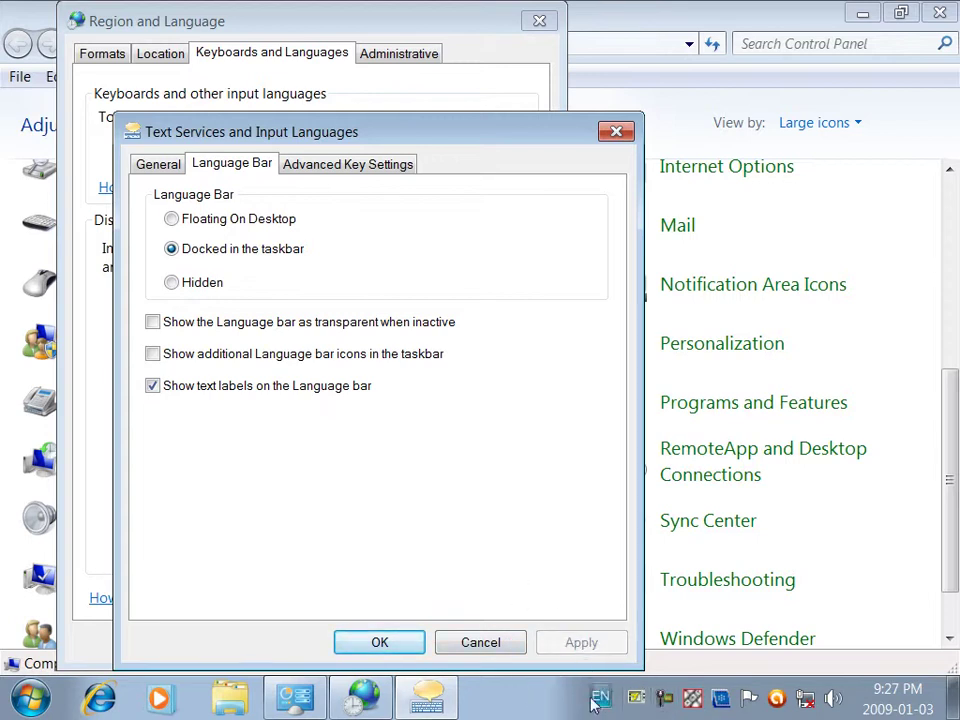
Turn on additional Language bar icons in the taskbar, apply, and turn them off again
left_click(265, 356)
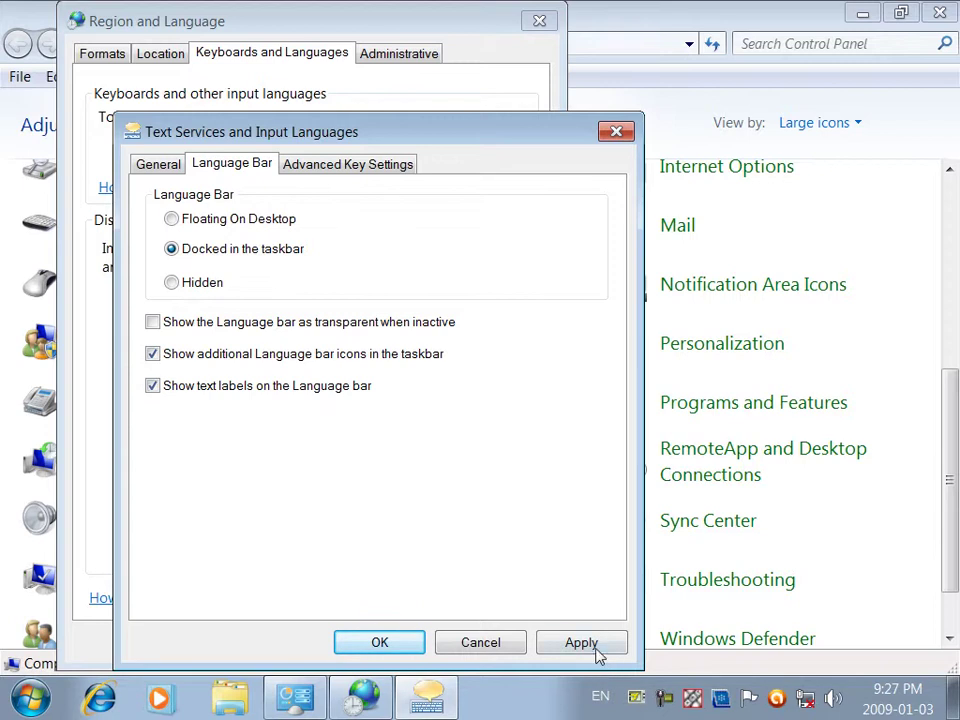
left_click(590, 645)
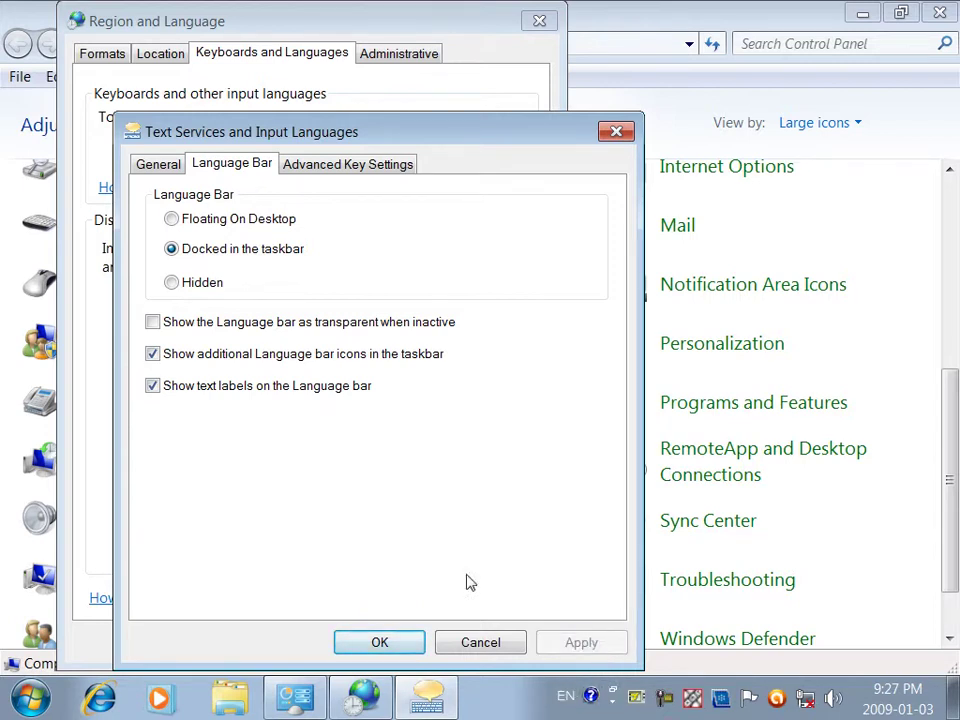
left_click(336, 360)
left_click(574, 640)
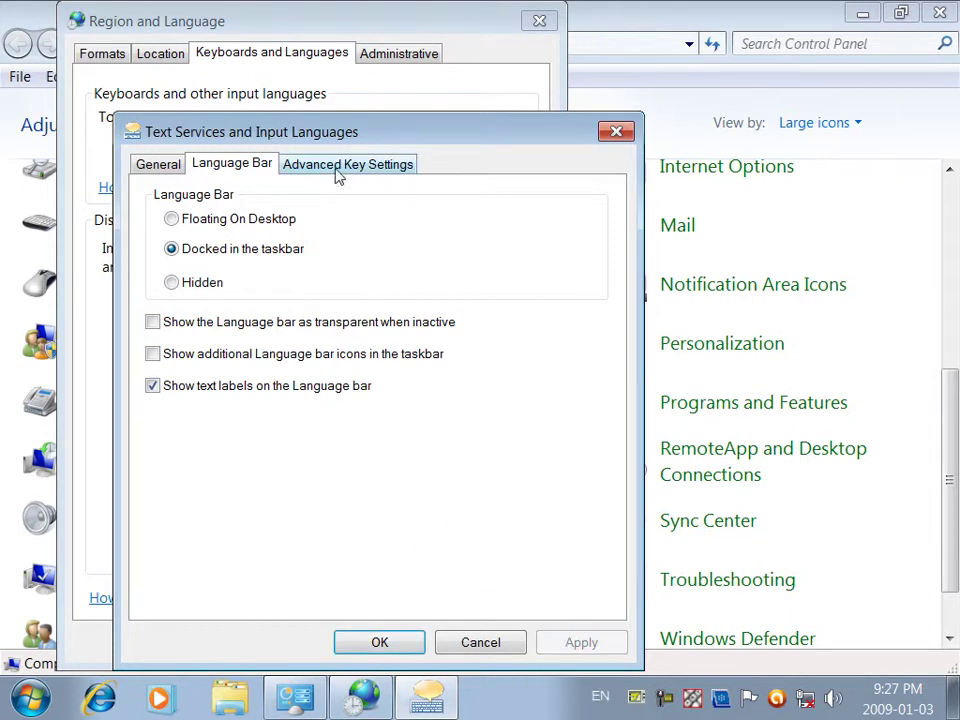
Assign the Ctrl+1 key sequence to switching to Pashto (Afghanistan) and apply the change
left_click(338, 170)
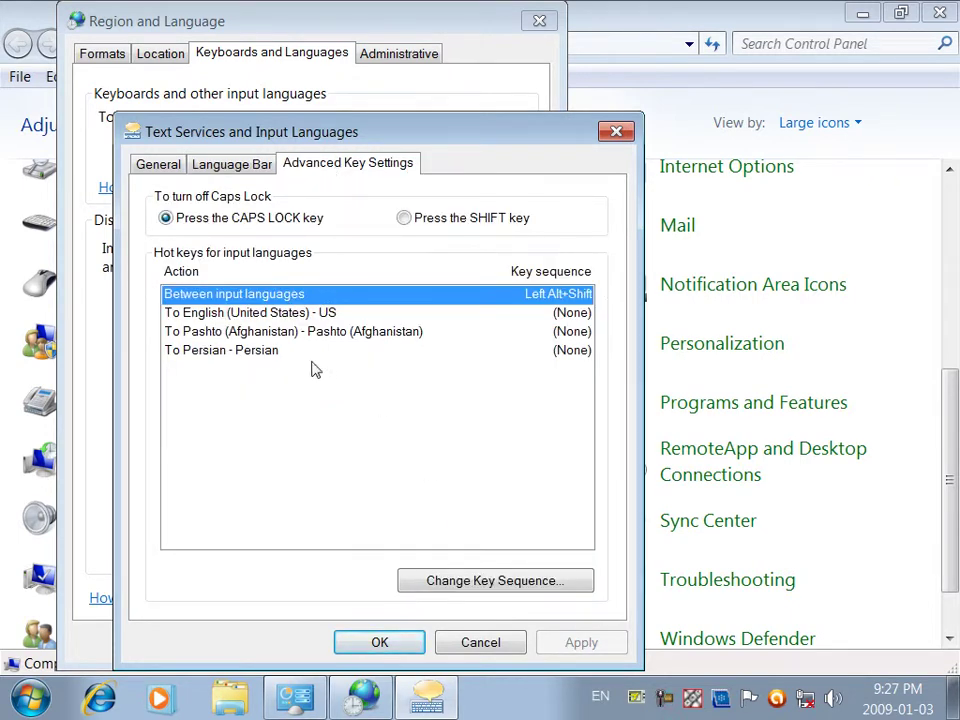
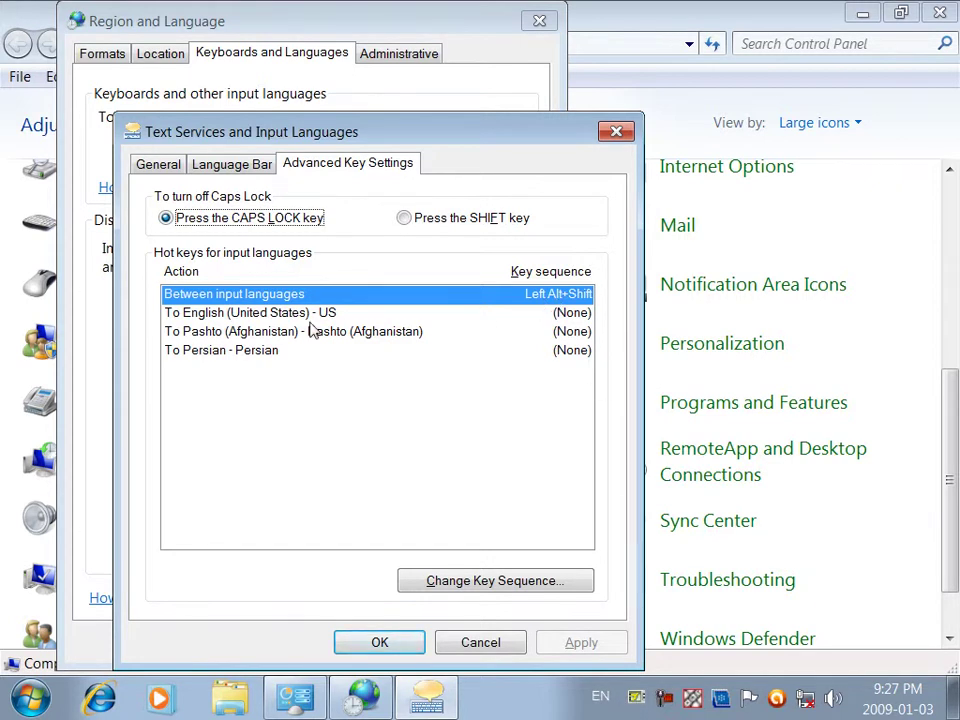
left_click(268, 351)
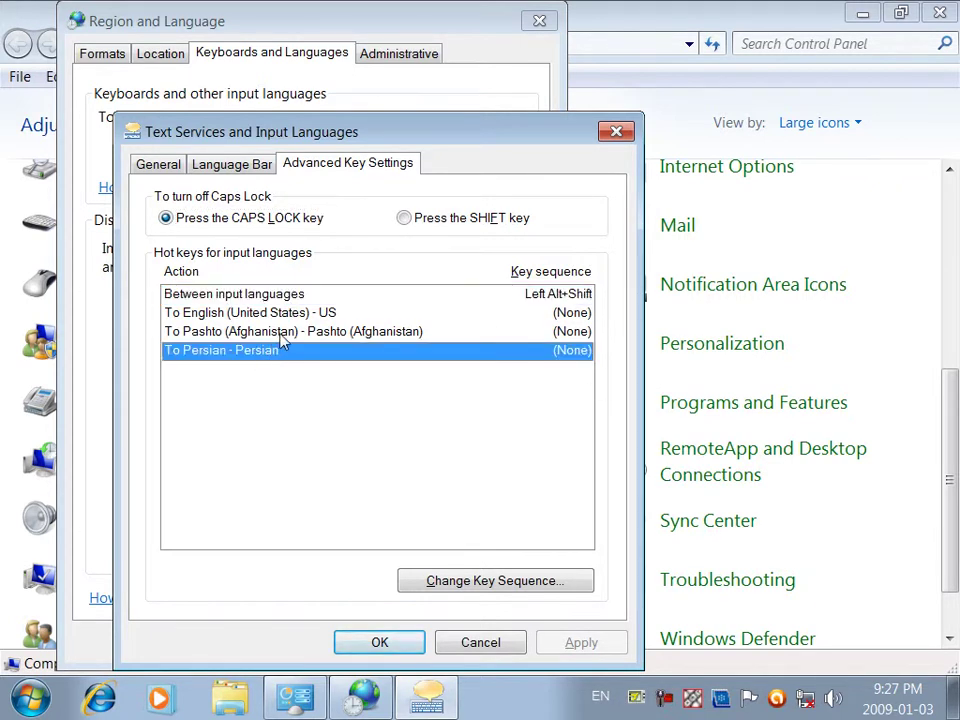
left_click(283, 334)
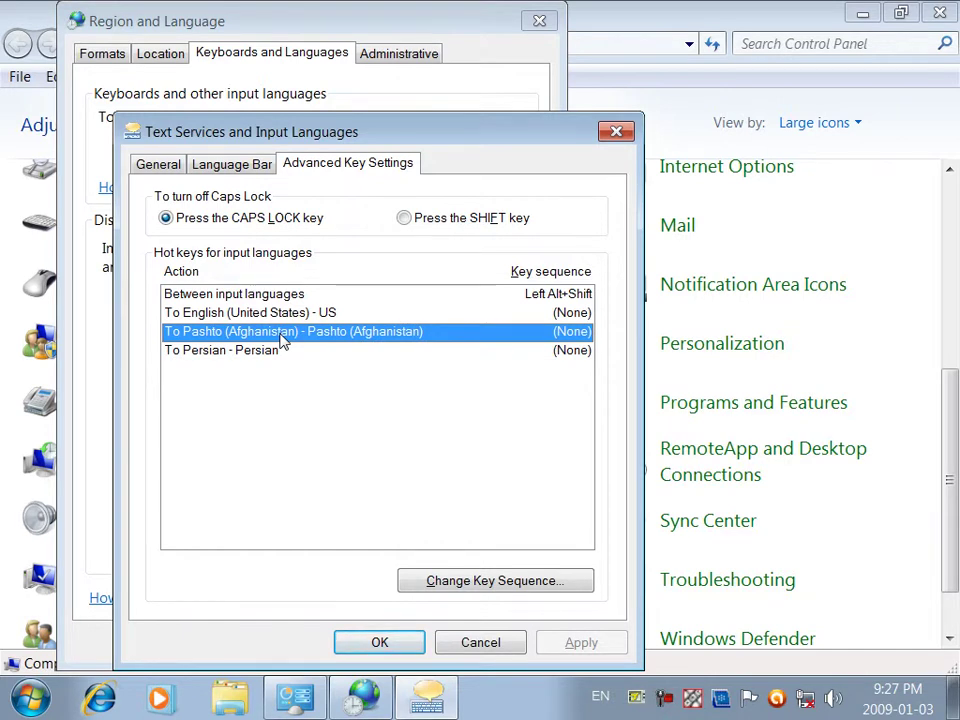
left_click(424, 590)
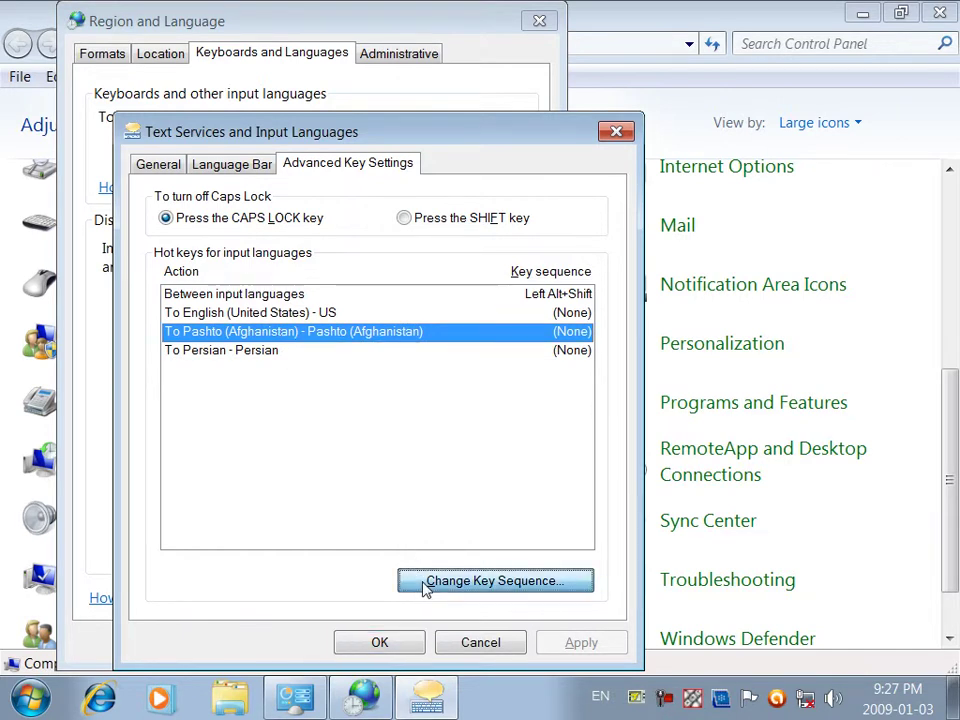
left_click(268, 410)
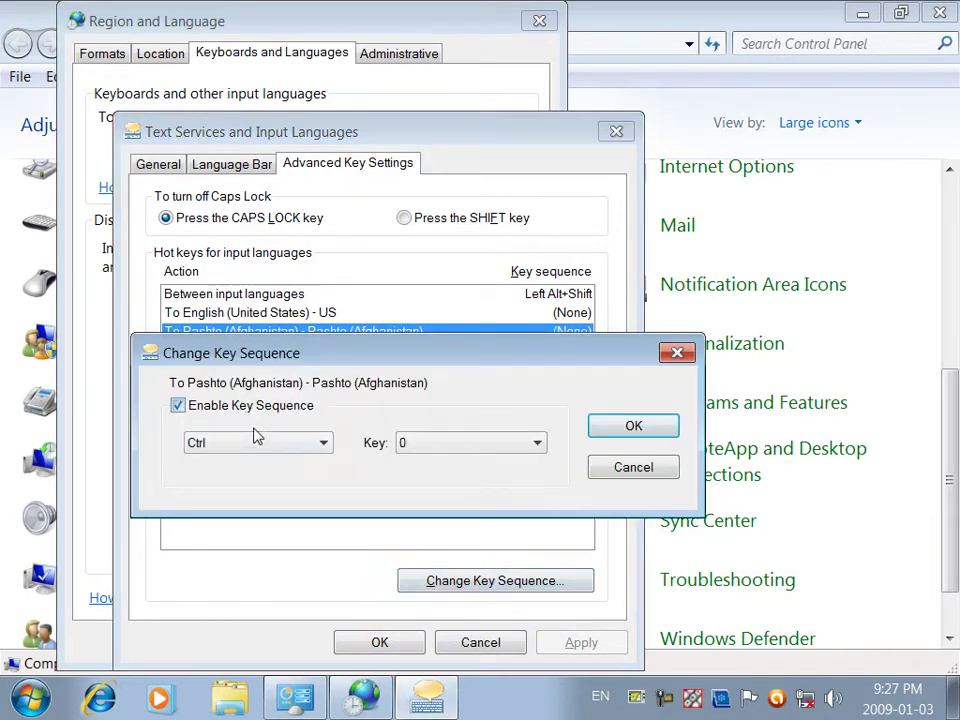
left_click(403, 447)
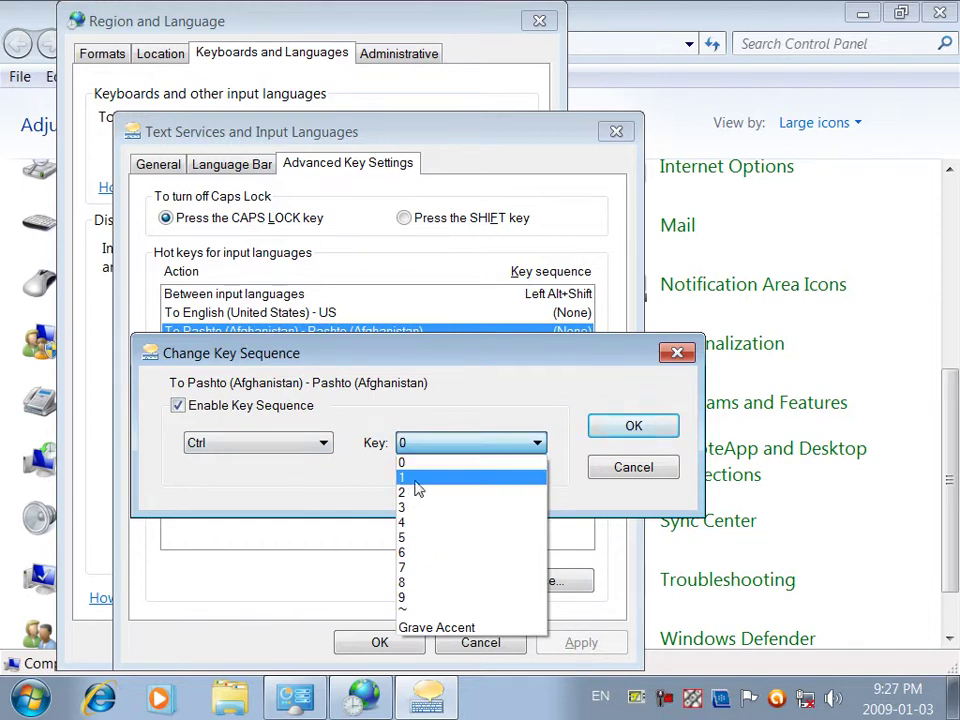
left_click(409, 480)
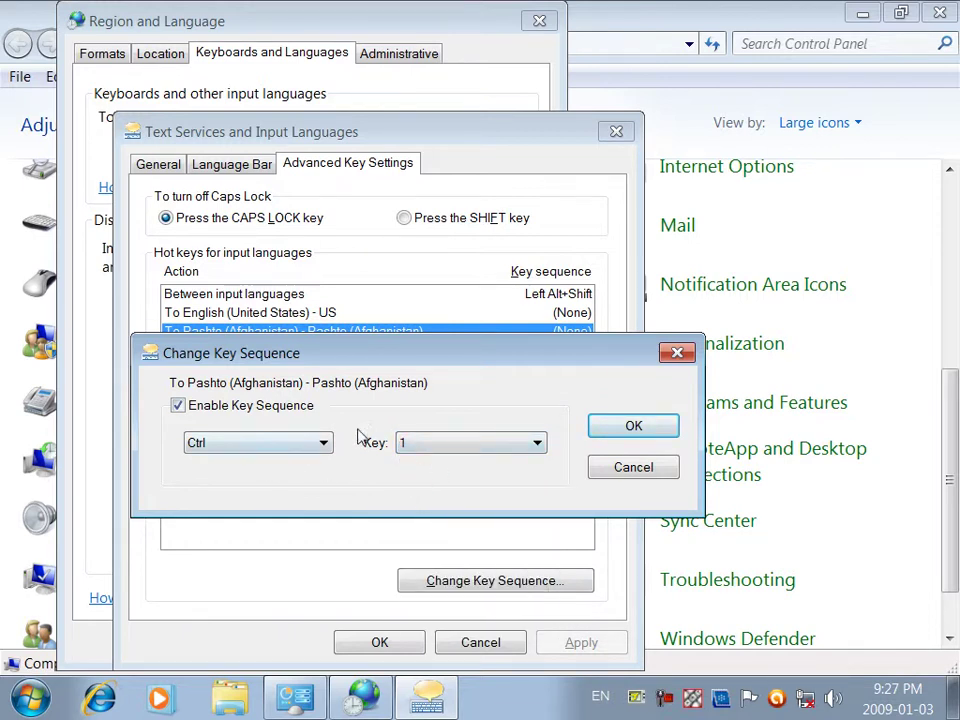
left_click(647, 428)
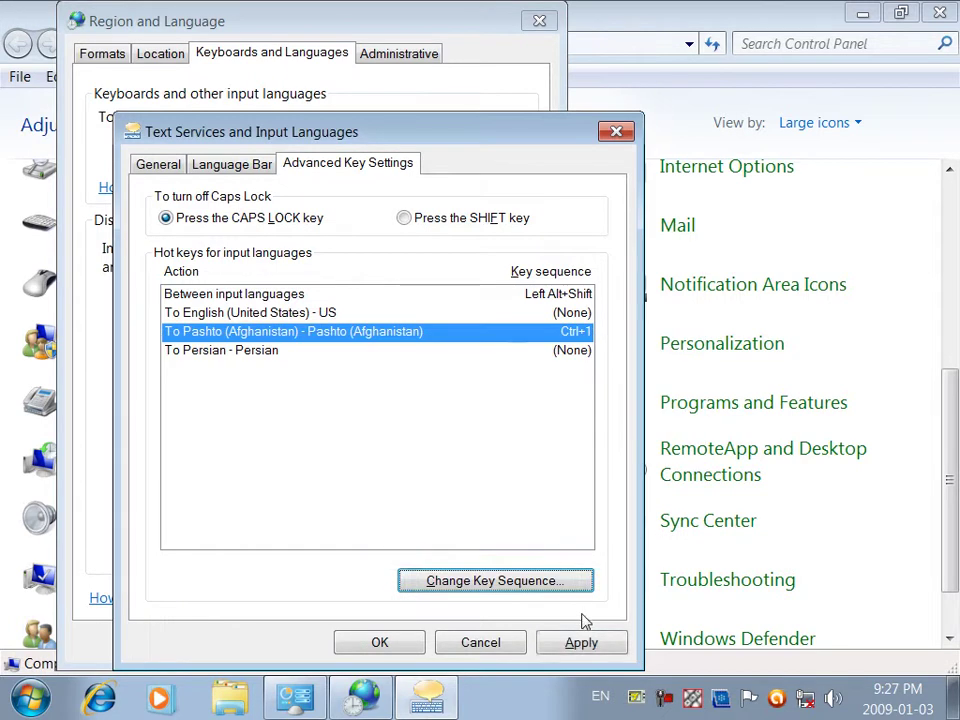
left_click(582, 642)
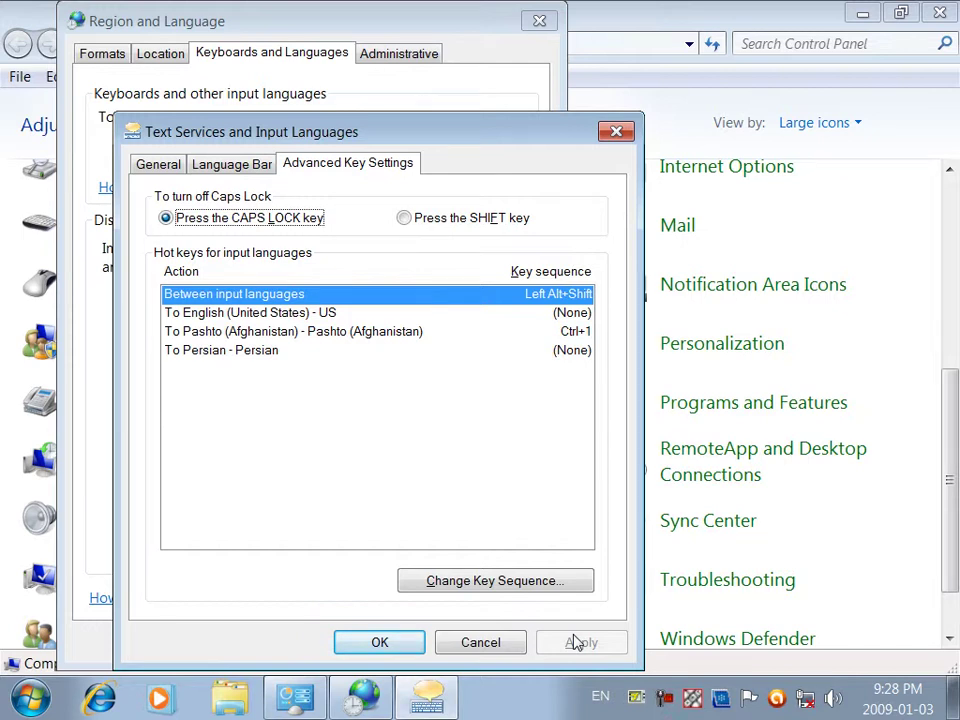
Test the Pashto hot key by switching languages in the Start menu search and entering sample text, and close the menu
left_click(549, 335)
key("super")
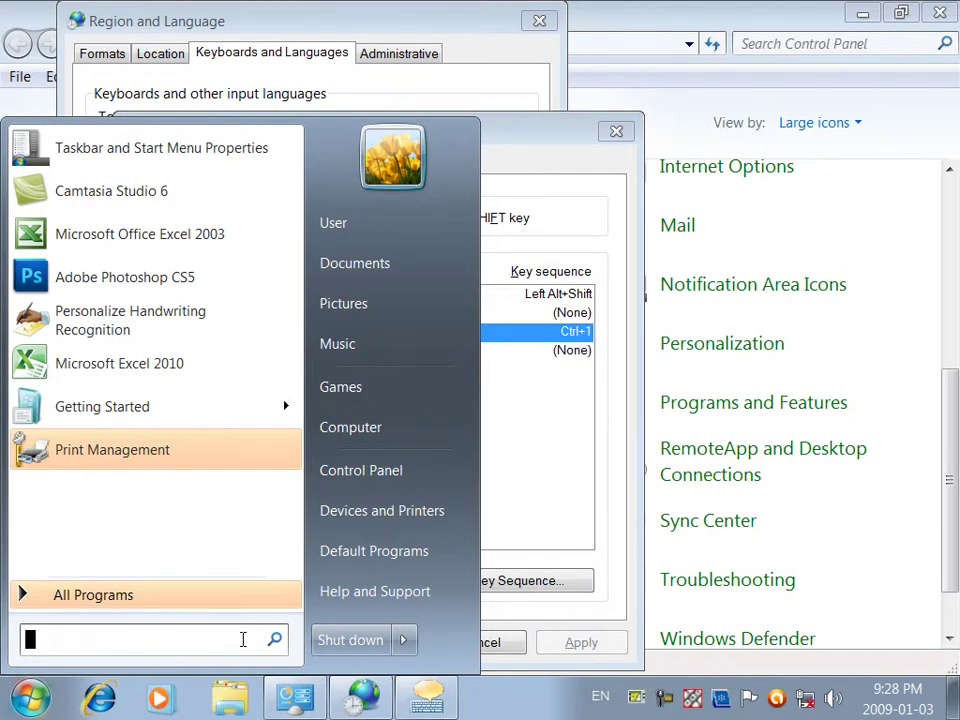
key("ctrl+1")
type("سیلسم")
key("Escape")
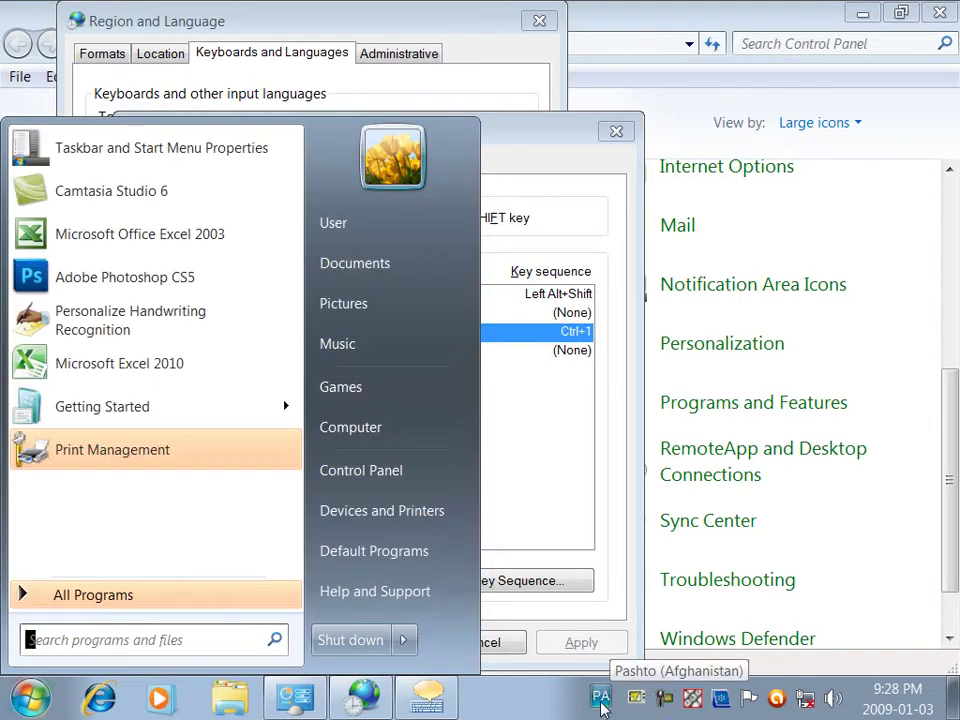
left_click(611, 469)
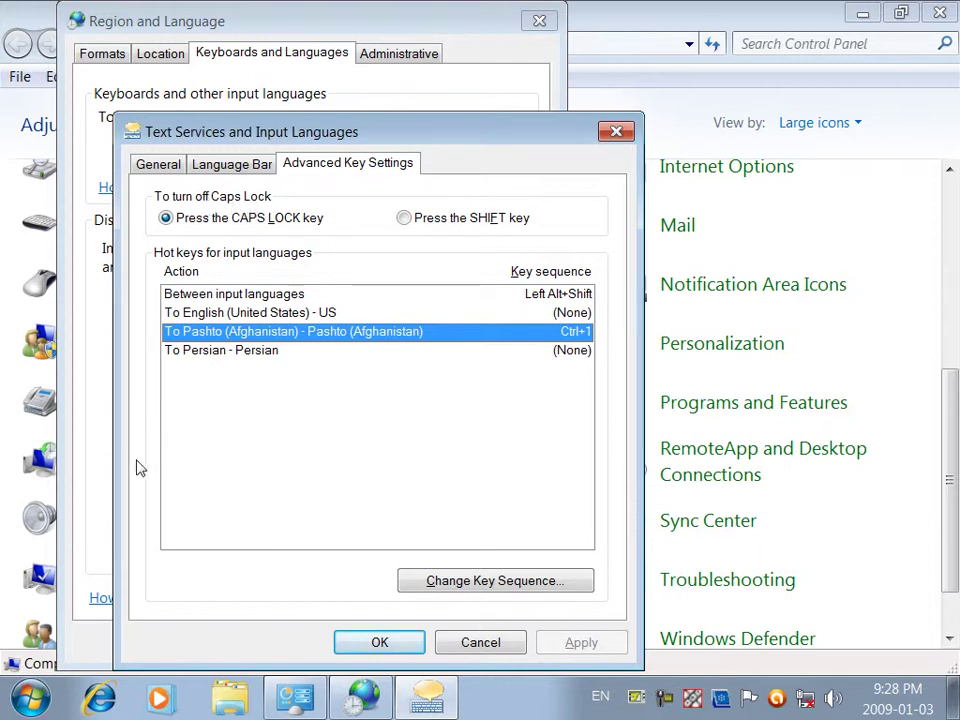
Try lowercase and Caps Lock text in the Run dialog, set Caps Lock to turn off with the SHIFT key, and apply
key("super+r")
type("sdafsadf")
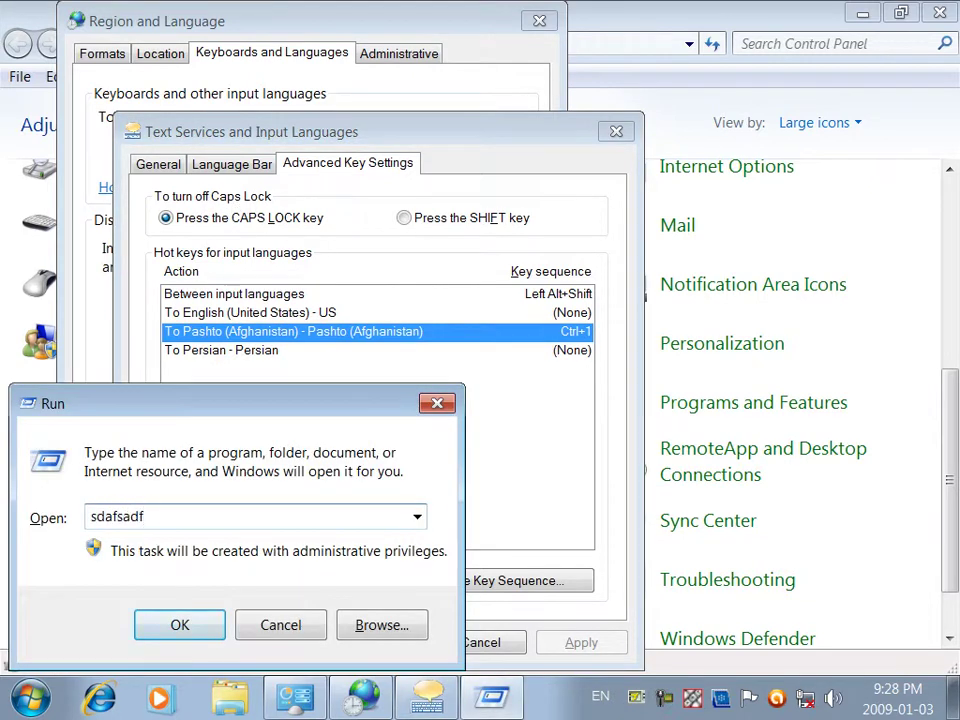
type("DFSFGDSFsdfgdsfgdfsg")
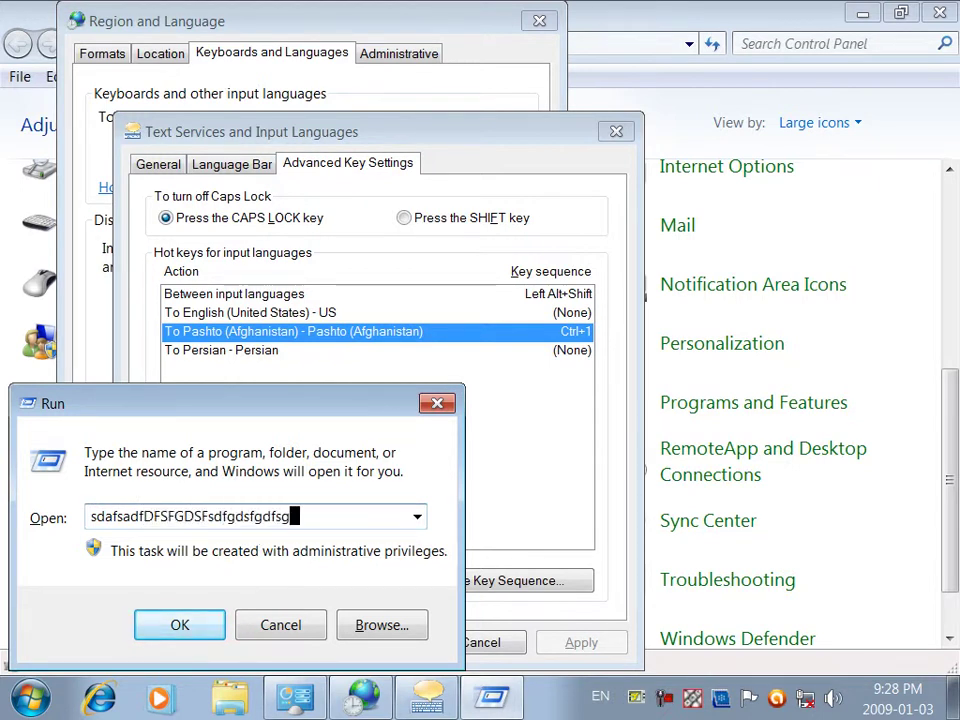
left_click(426, 222)
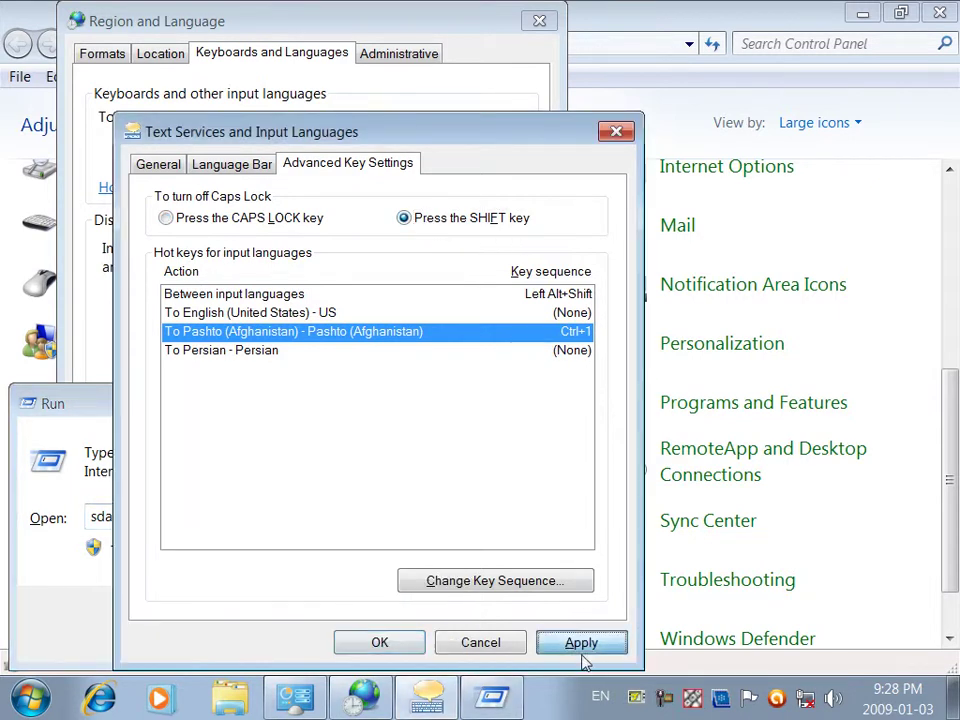
left_click(581, 643)
Test the SHIFT key setting for Caps Lock by entering sample English text in the Run dialog, and cancel the dialog
key("super")
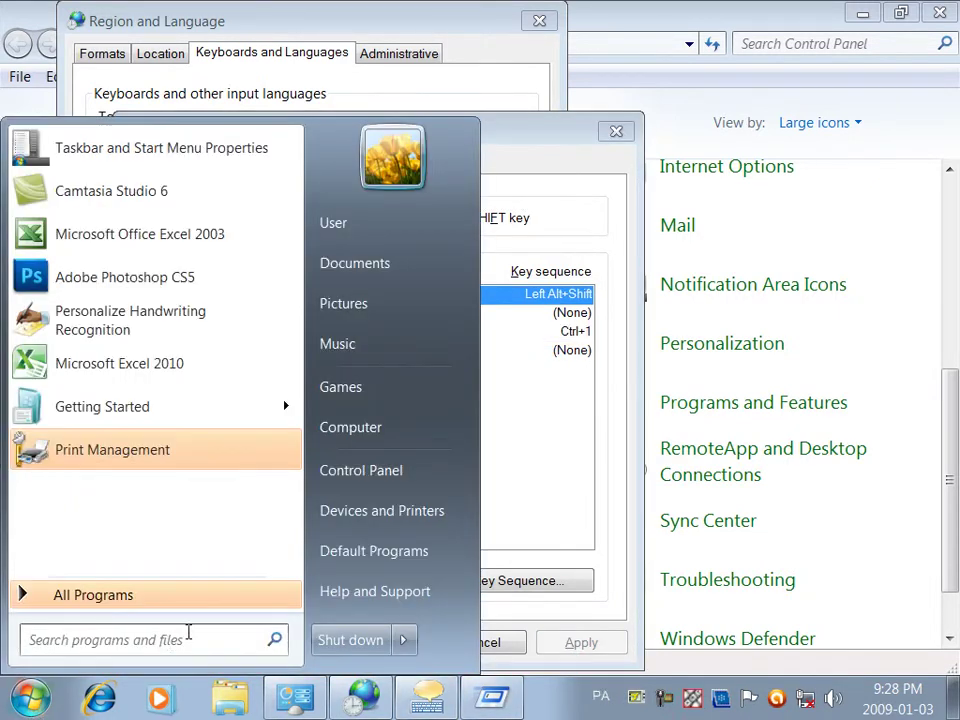
key("super+r")
key("alt+shift")
type("sdfsadfsadfas")
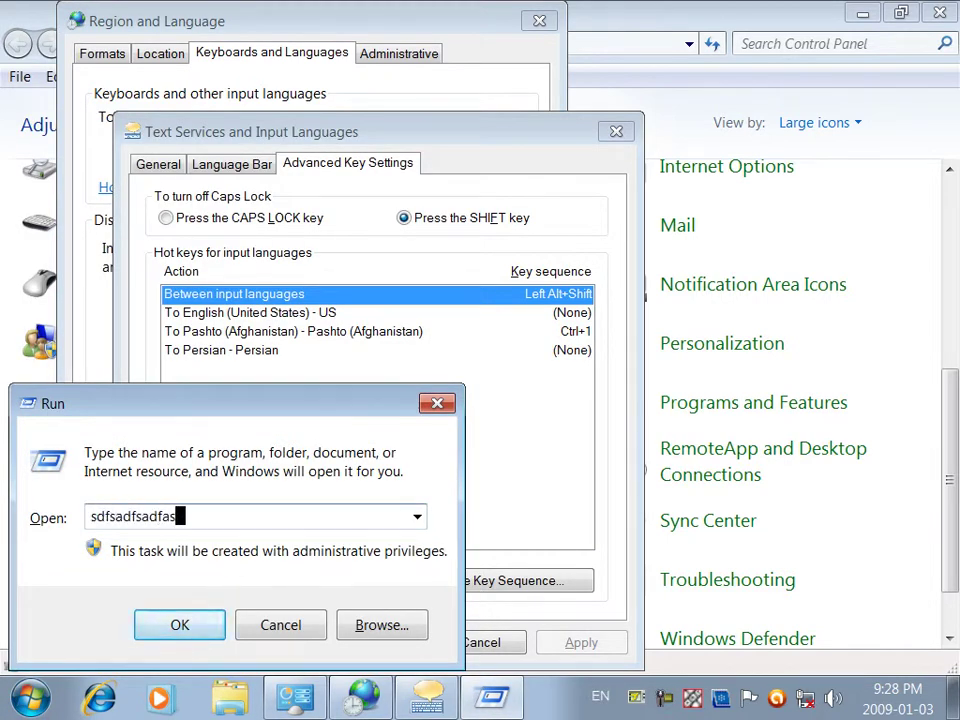
type("SDFGDFS")
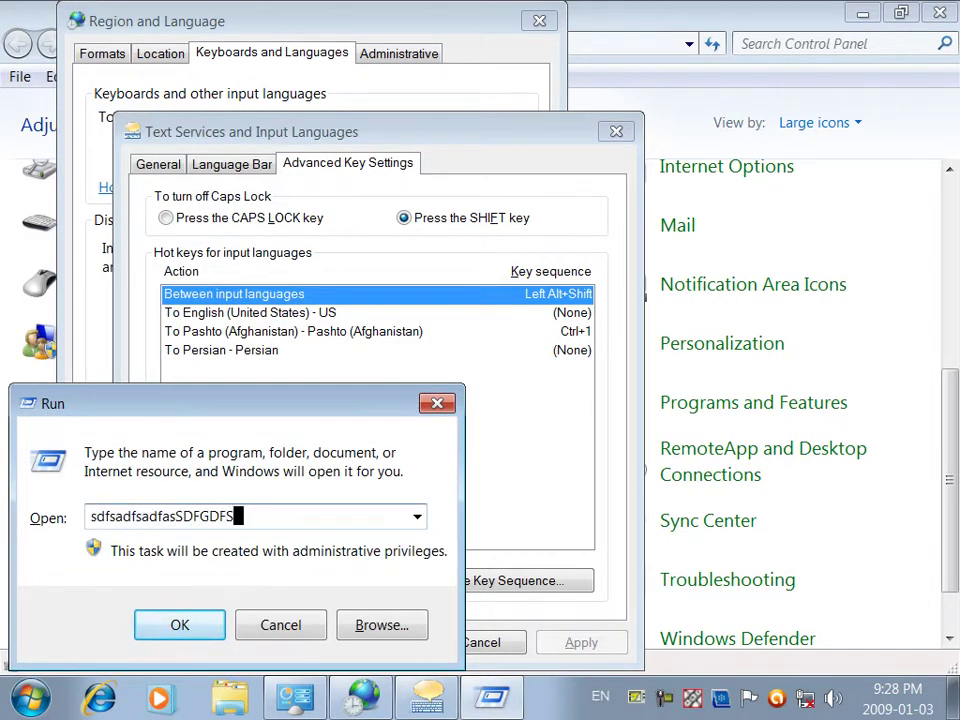
type("GDSFGDSGDFSGDSFGDSG")
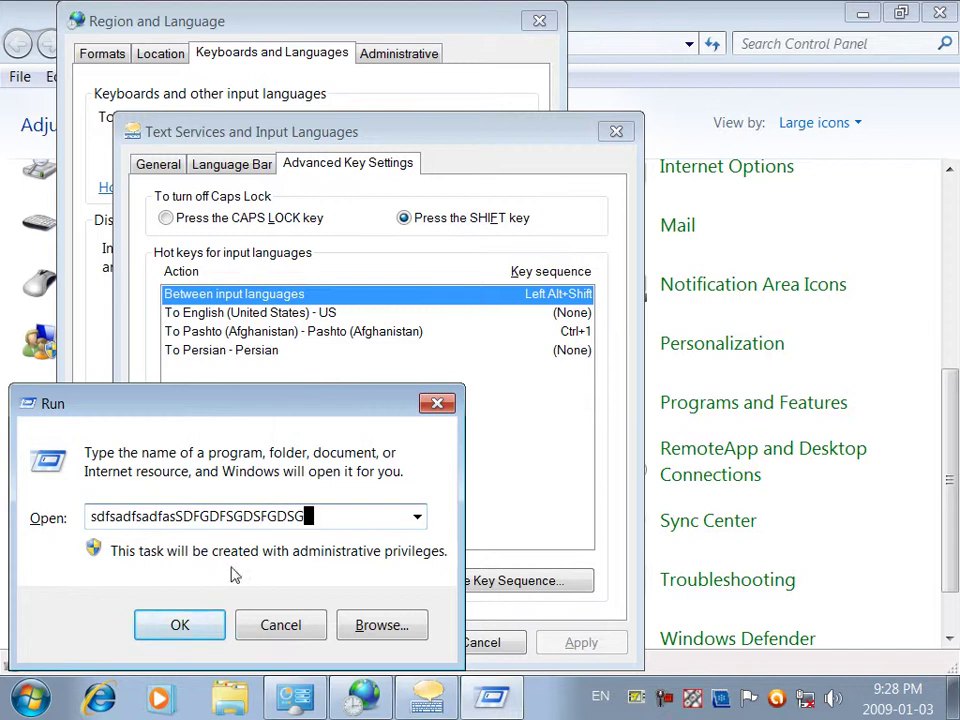
type("DFSGSD")
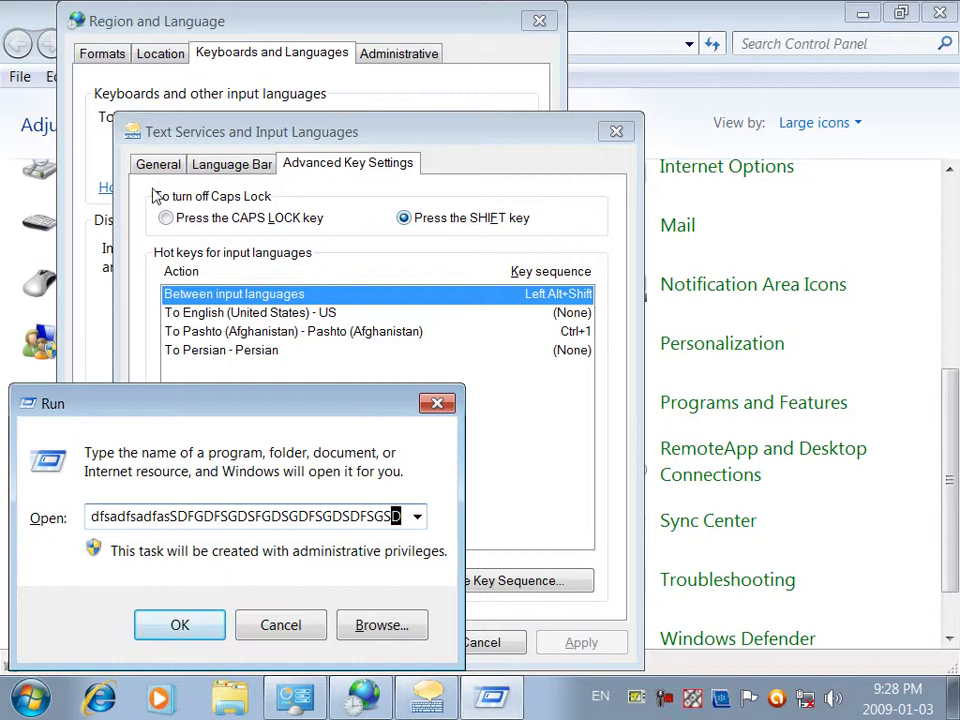
type("sdfgdfsdf")
key("Escape")
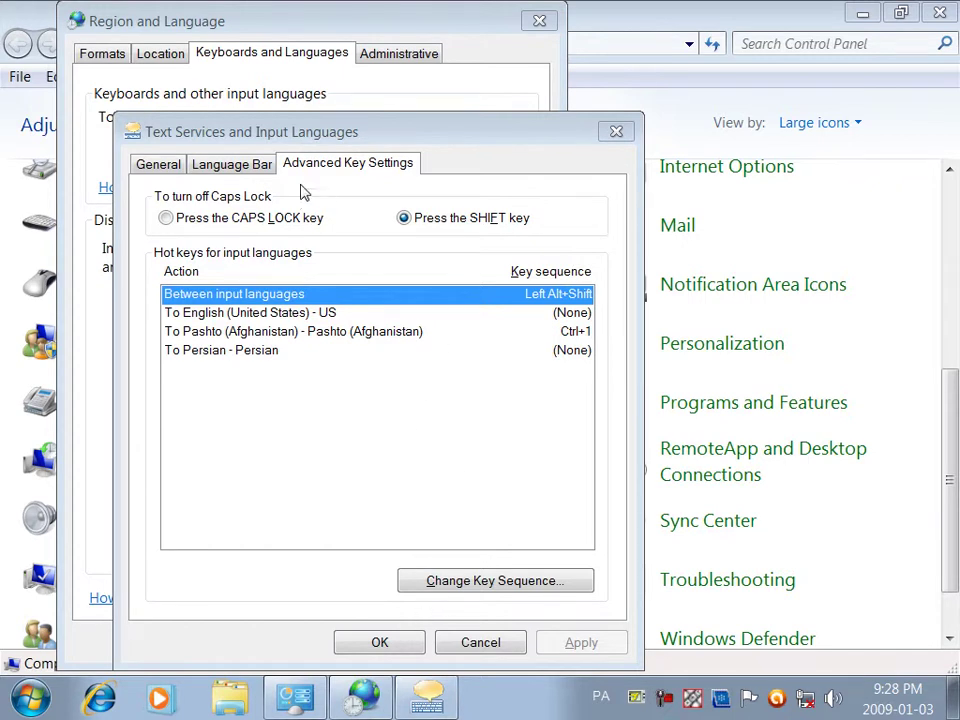
Switch the input language back to English, review the installed input services, and confirm the Text Services and Input Languages dialog
left_click(253, 170)
key("alt+shift")
left_click(172, 167)
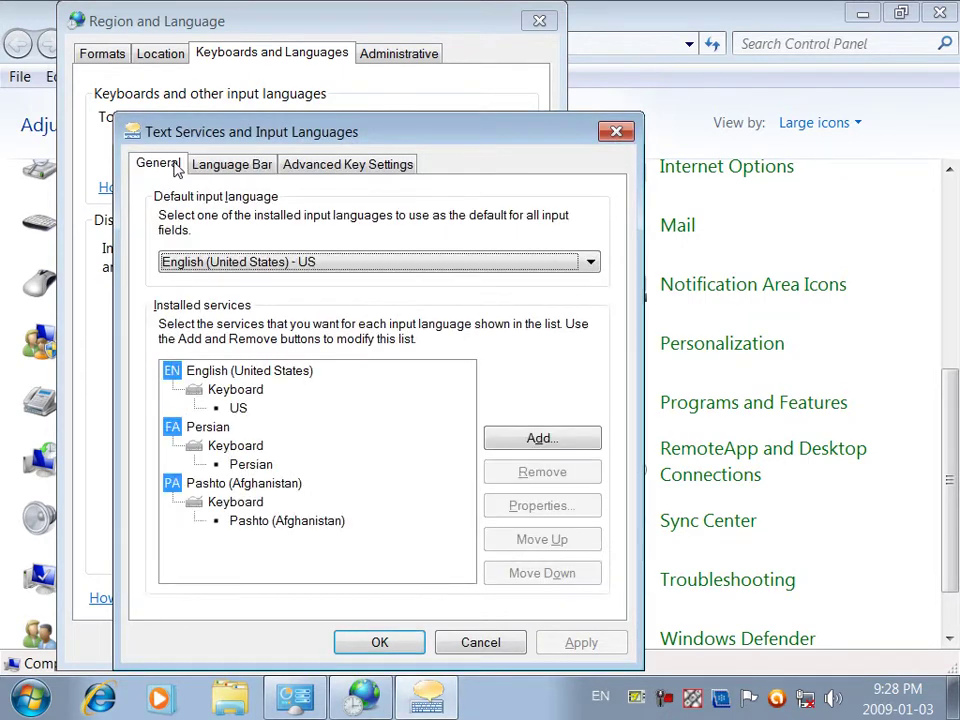
left_click(386, 640)
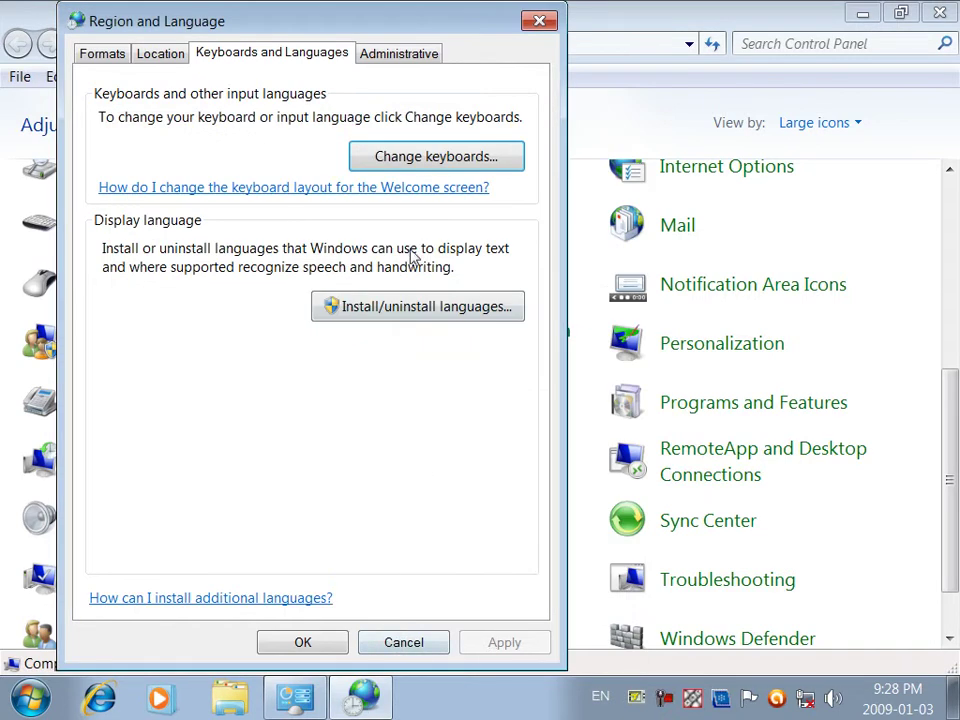
Review the administrative language settings of the current user, welcome screen and new user accounts without copying them
left_click(384, 58)
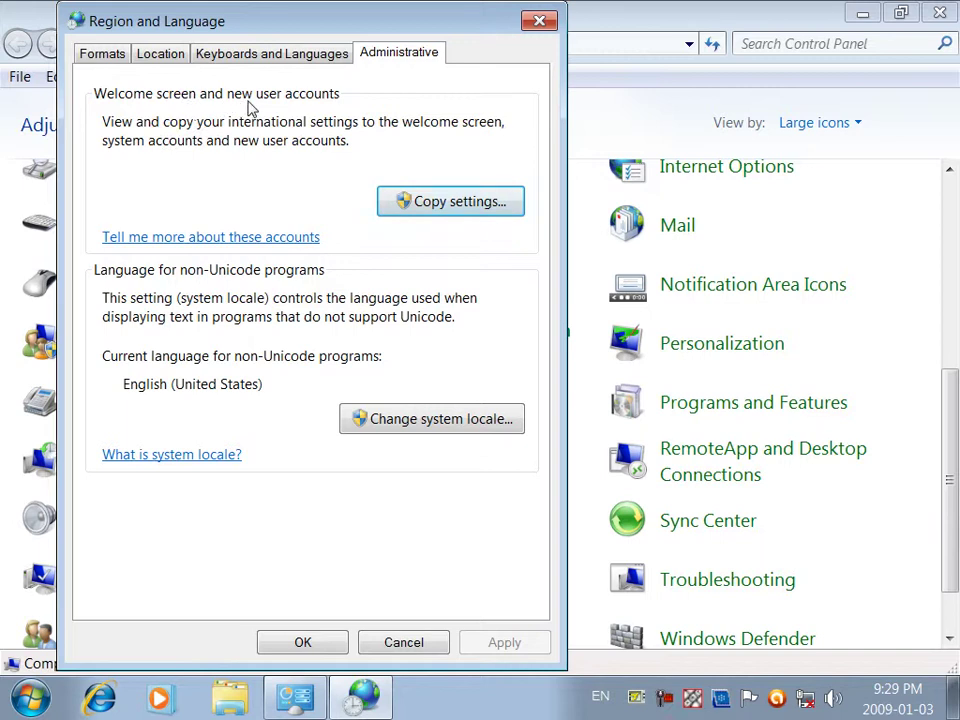
left_click(424, 205)
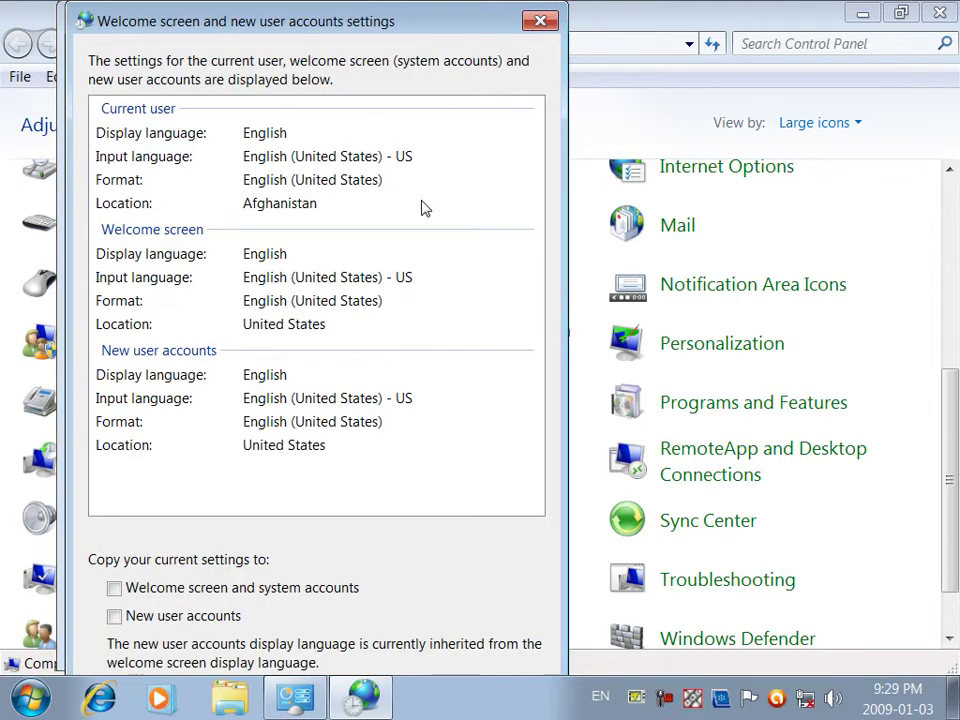
left_click_drag(327, 32, 355, 24)
key("Escape")
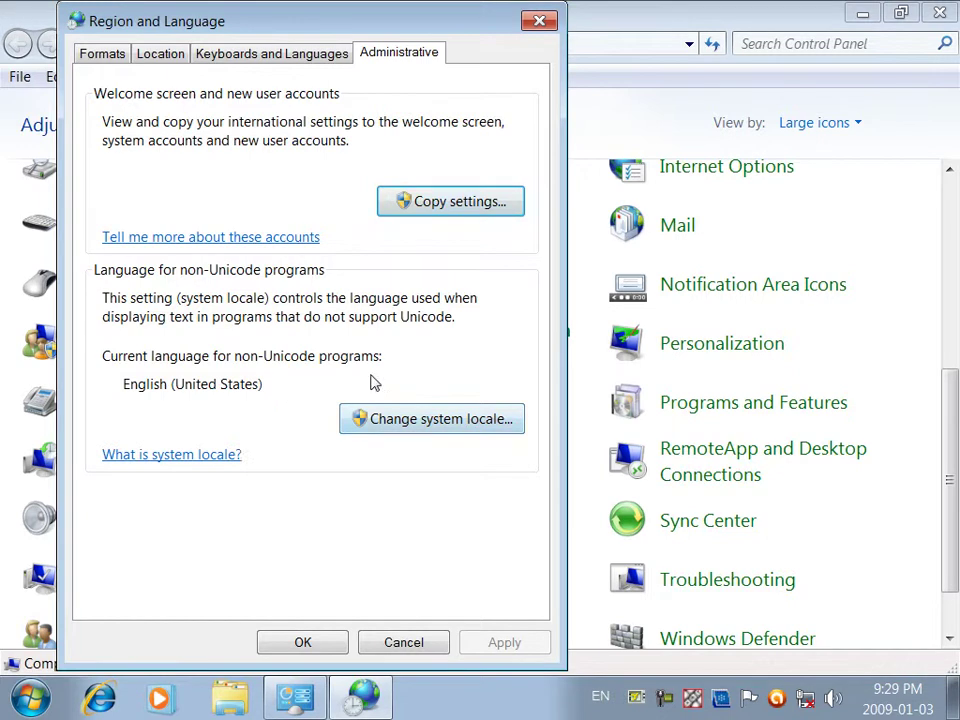
Choose English (United States) as the system locale for non-Unicode programs, and confirm the Region and Language settings
left_click(440, 421)
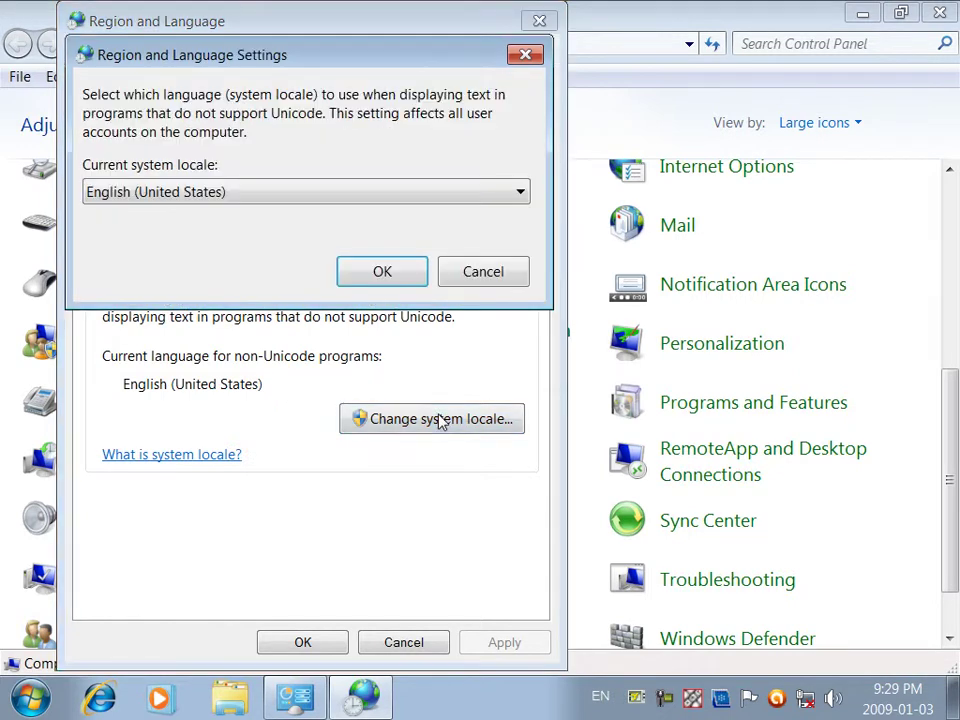
left_click(270, 195)
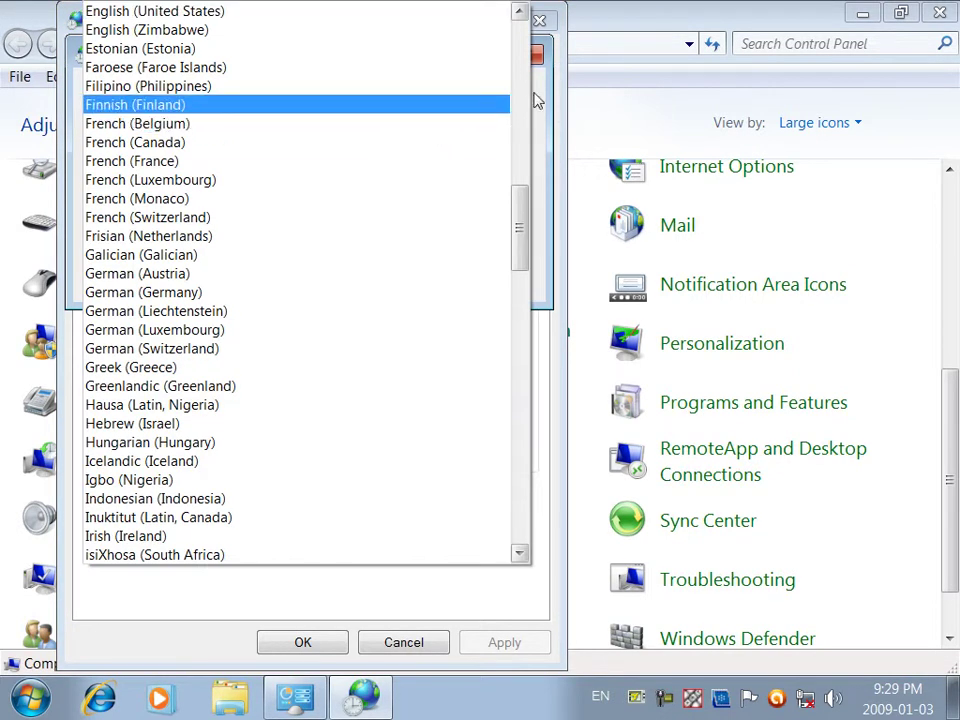
left_click(314, 14)
left_click(378, 268)
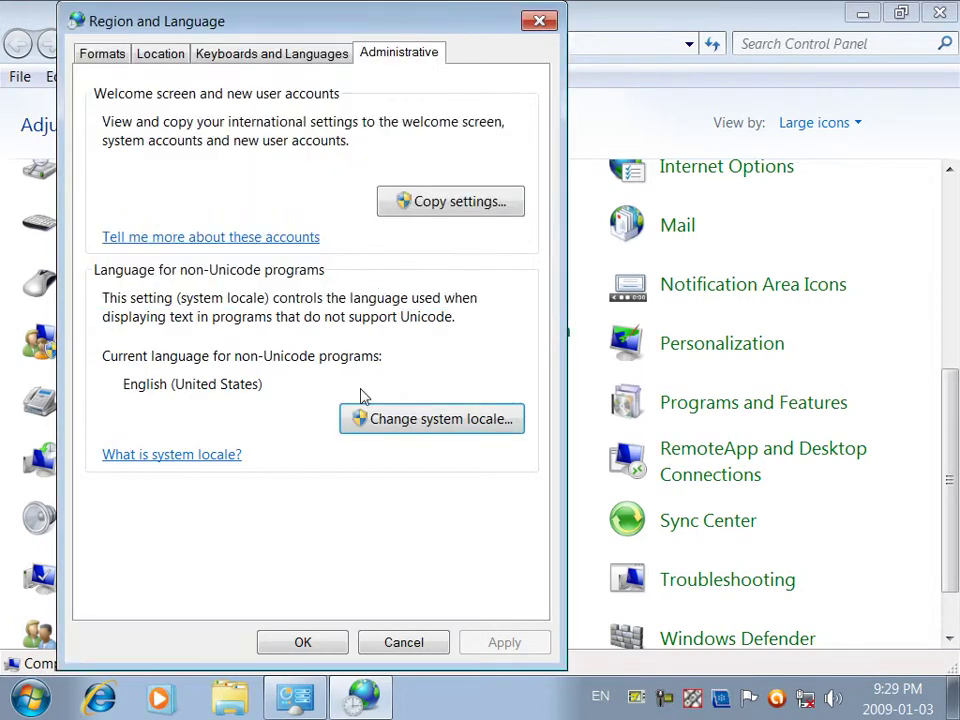
left_click(289, 645)
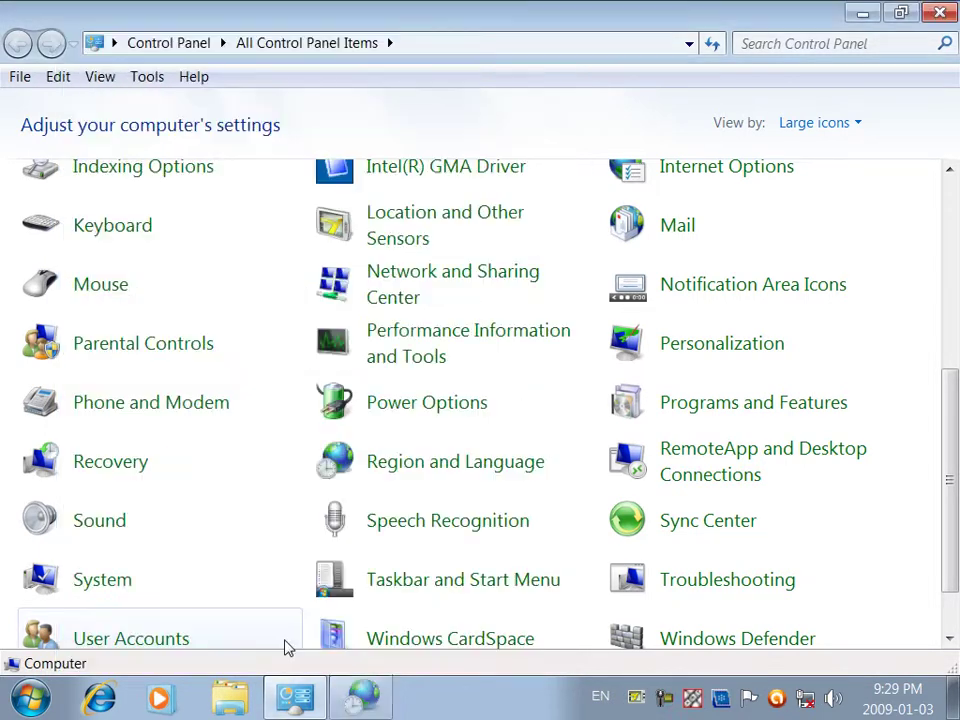
Start Speech Recognition from the Control Panel and minimize the Control Panel window
scroll(951, 420, "down", 3)
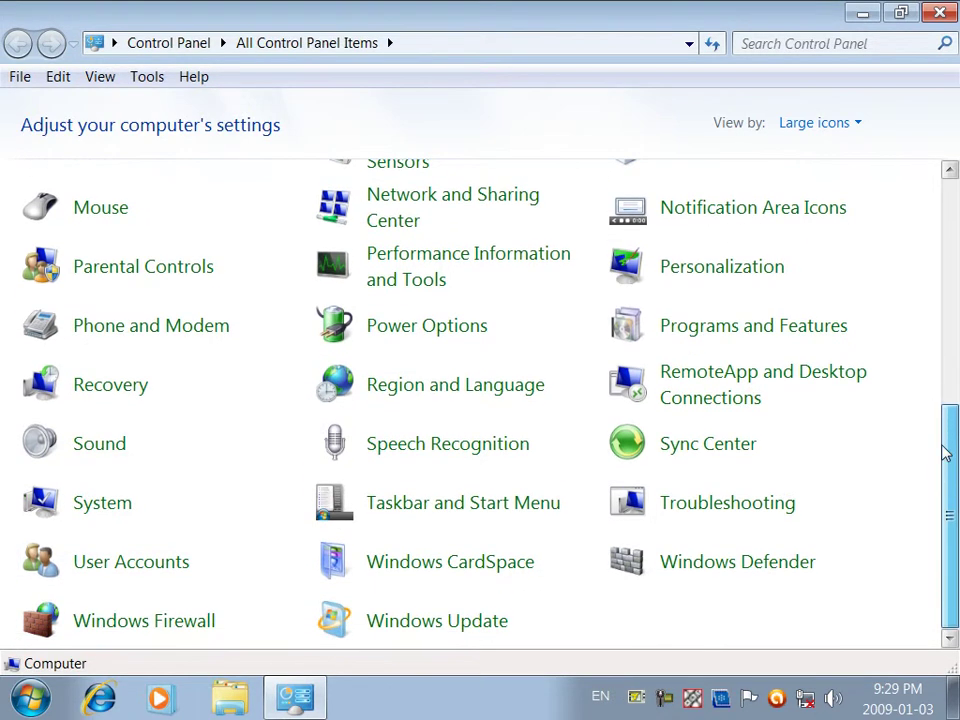
left_click(473, 453)
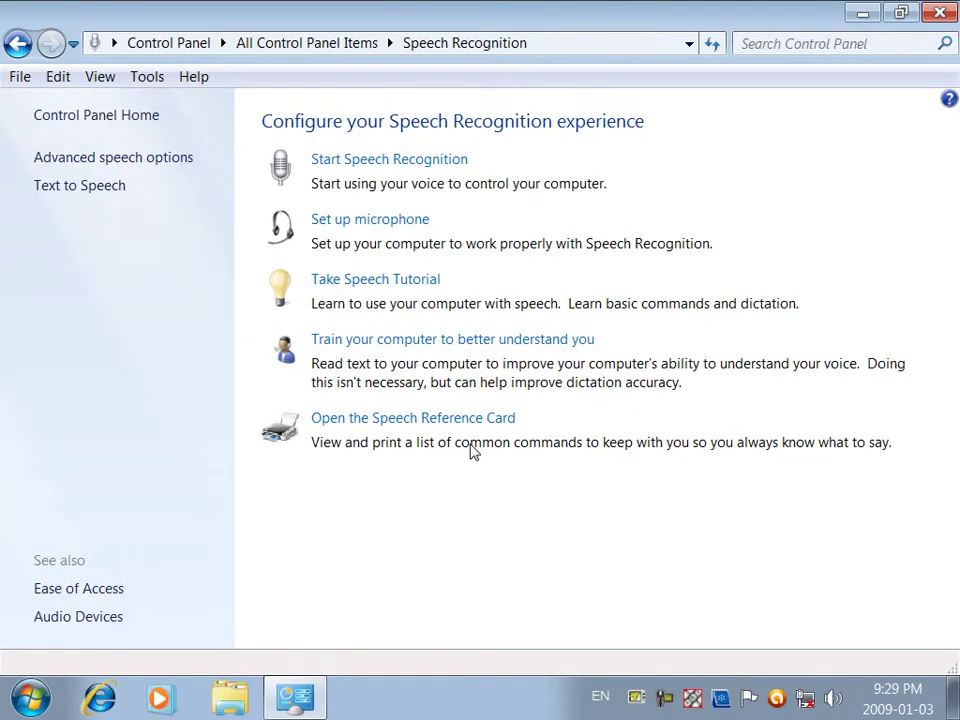
left_click(372, 162)
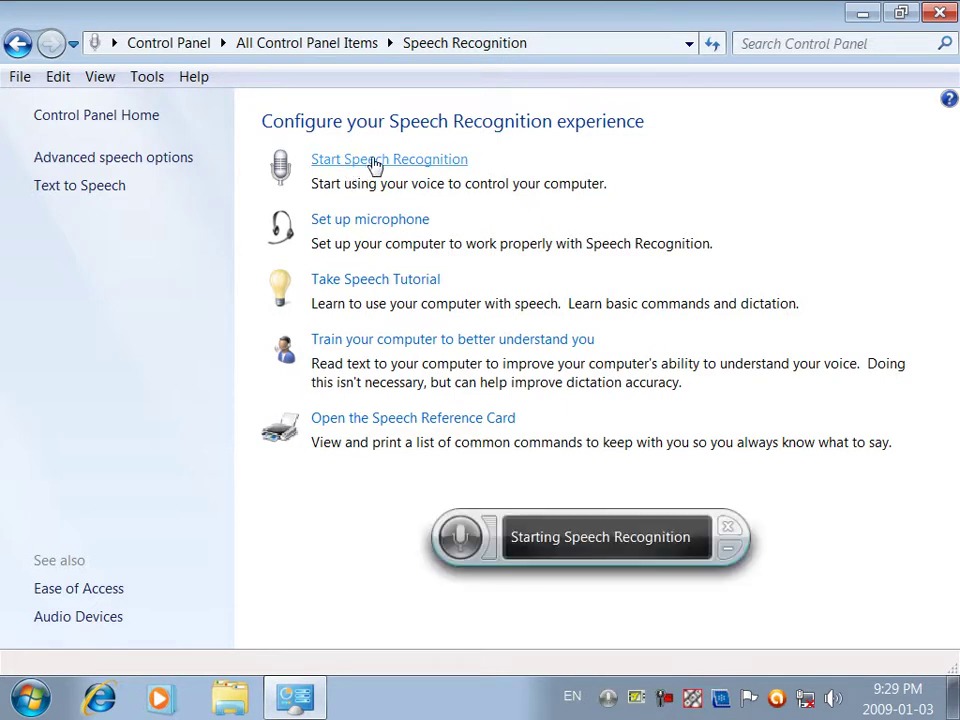
left_click(864, 13)
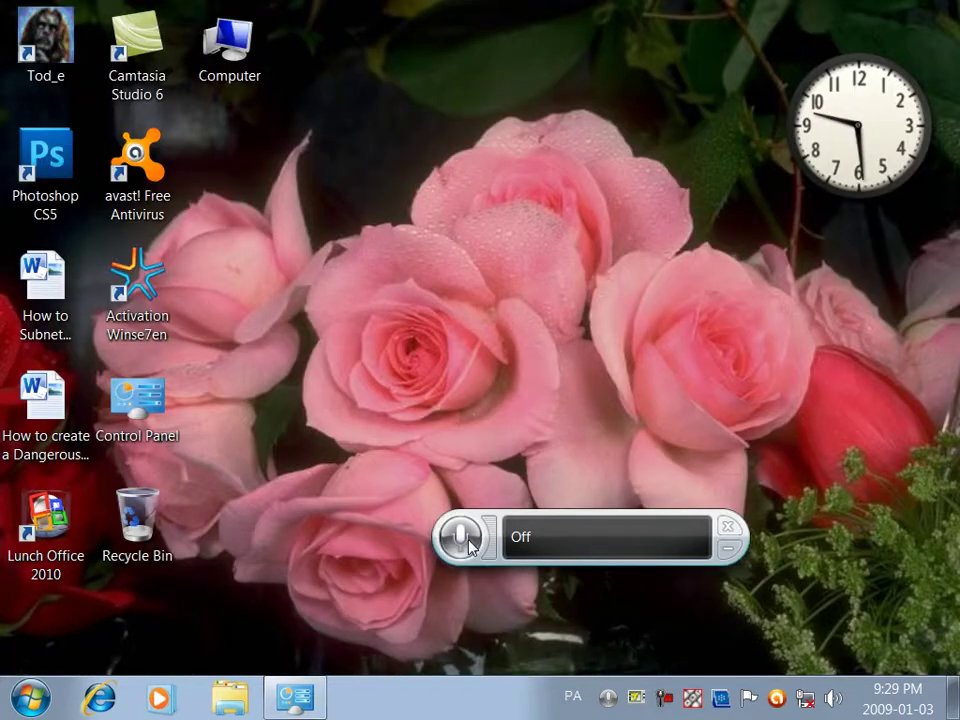
Test Speech Recognition by opening Nero Burning ROM, Personalize Handwriting Recognition and Computer by voice, dismiss each window, and exit Speech Recognition
left_click(462, 540)
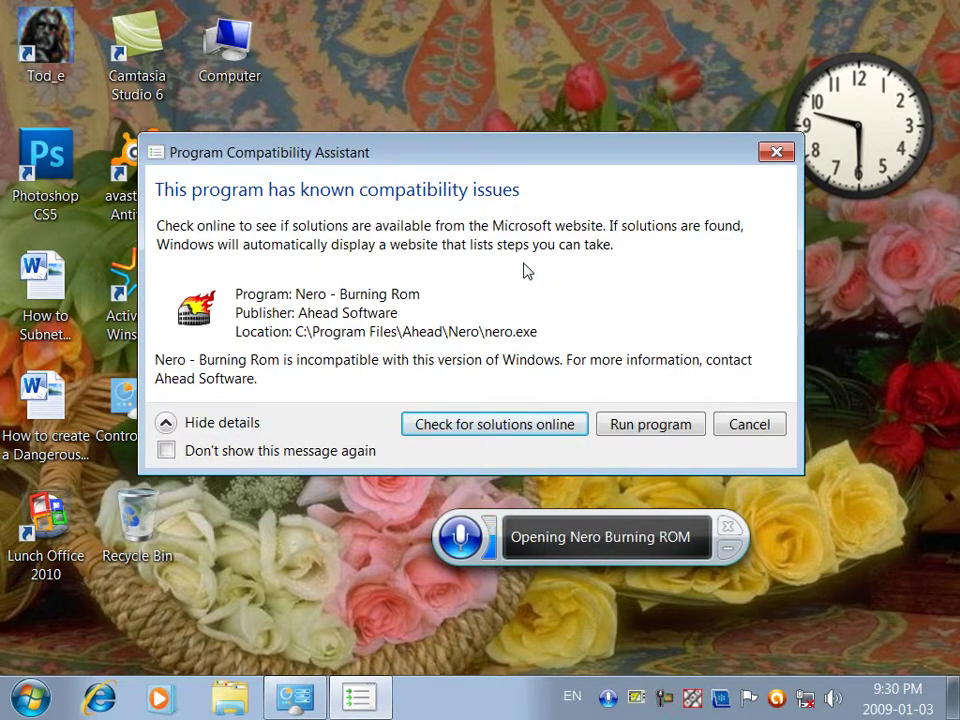
left_click(737, 424)
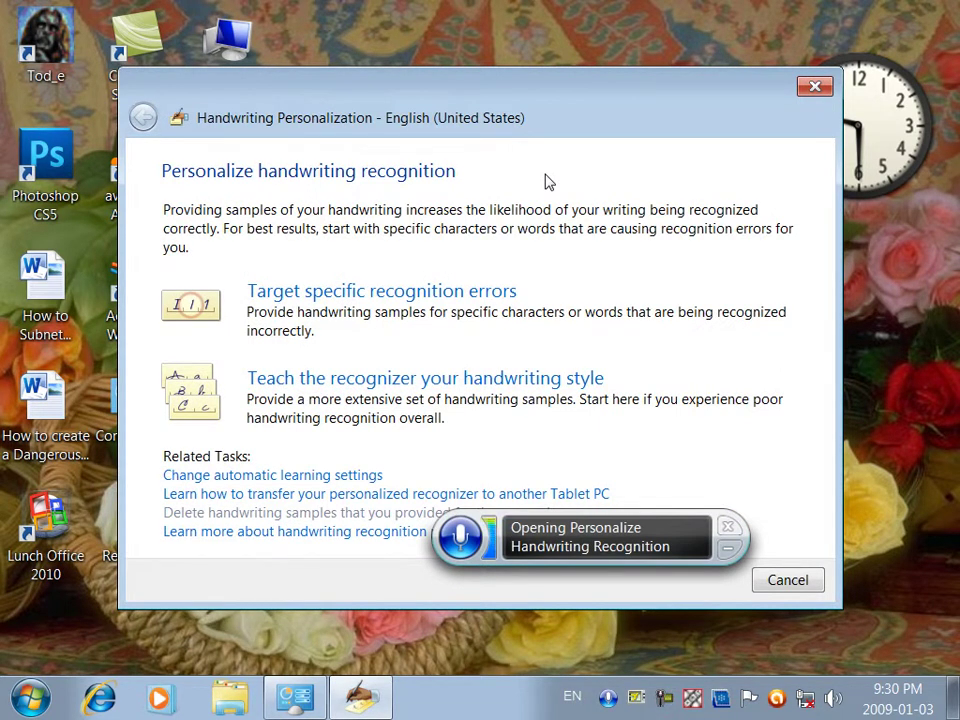
left_click(814, 86)
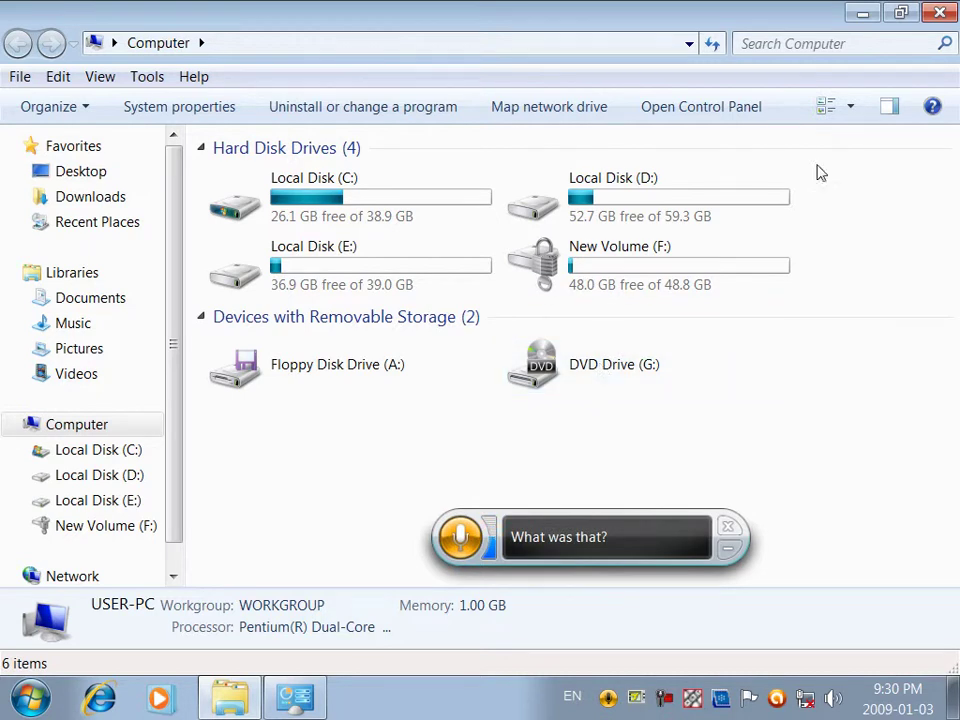
left_click(940, 16)
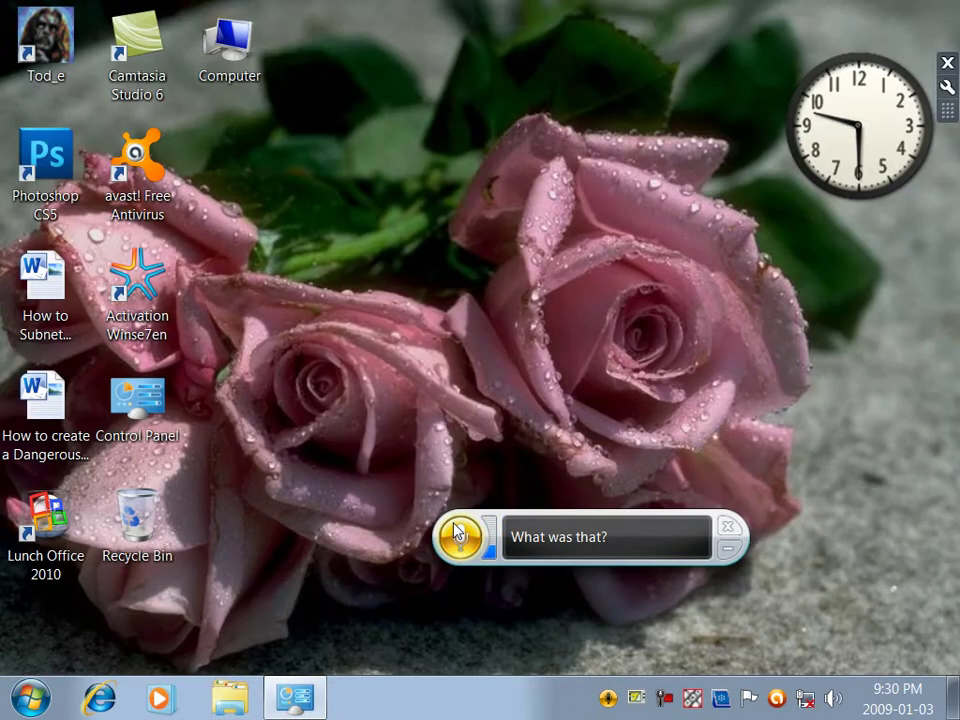
left_click(300, 697)
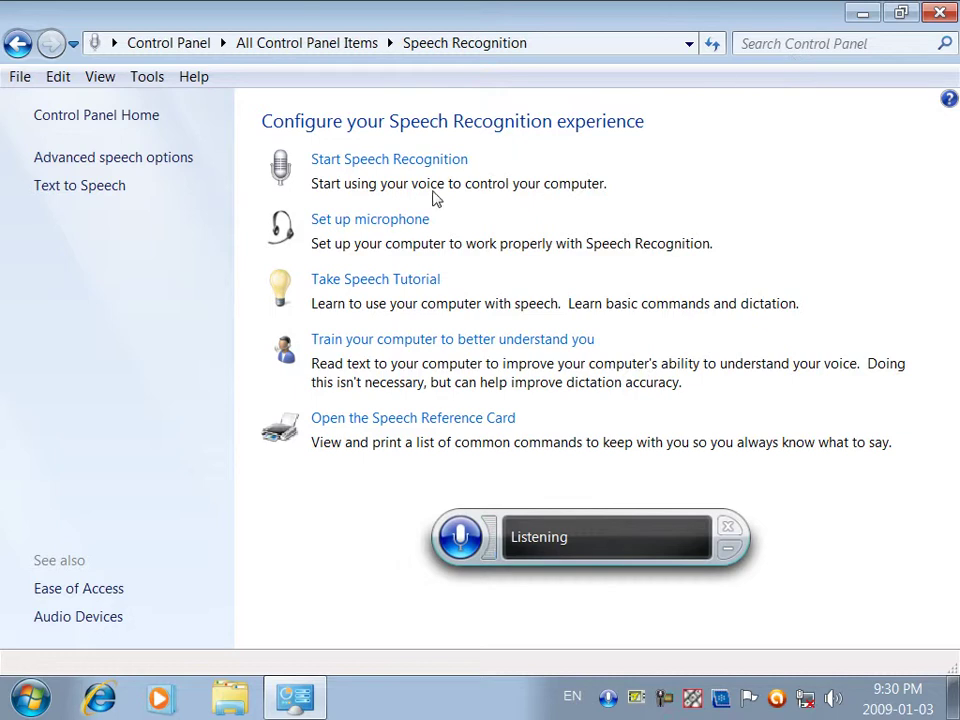
left_click(728, 526)
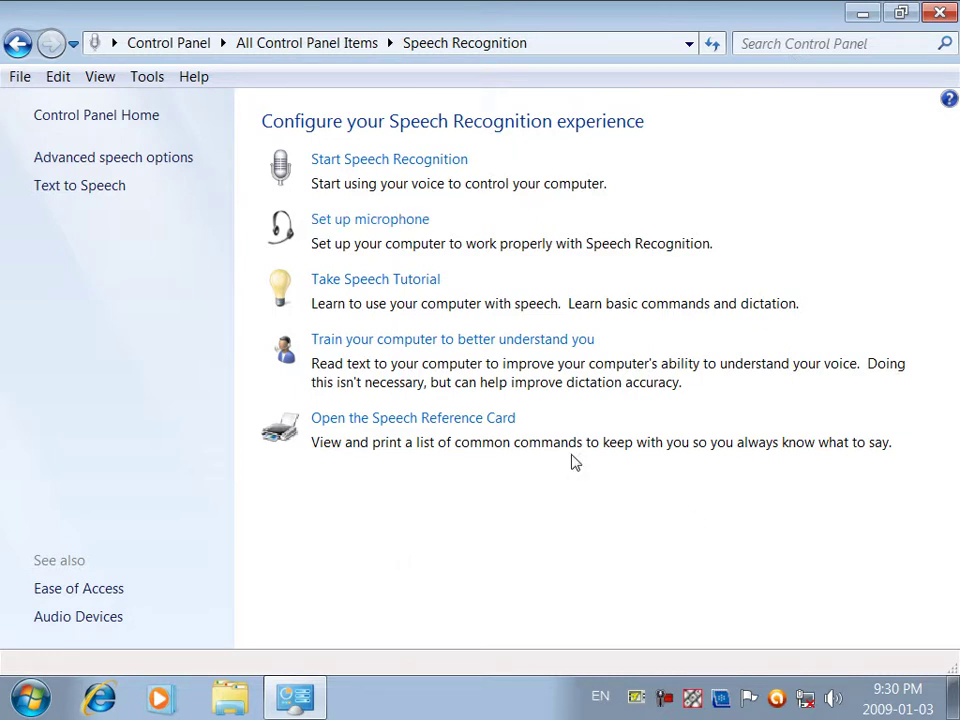
Set up the microphone for Speech Recognition as a Headset Microphone, adjust its volume with the sample sentence, and complete the setup wizard
left_click(364, 229)
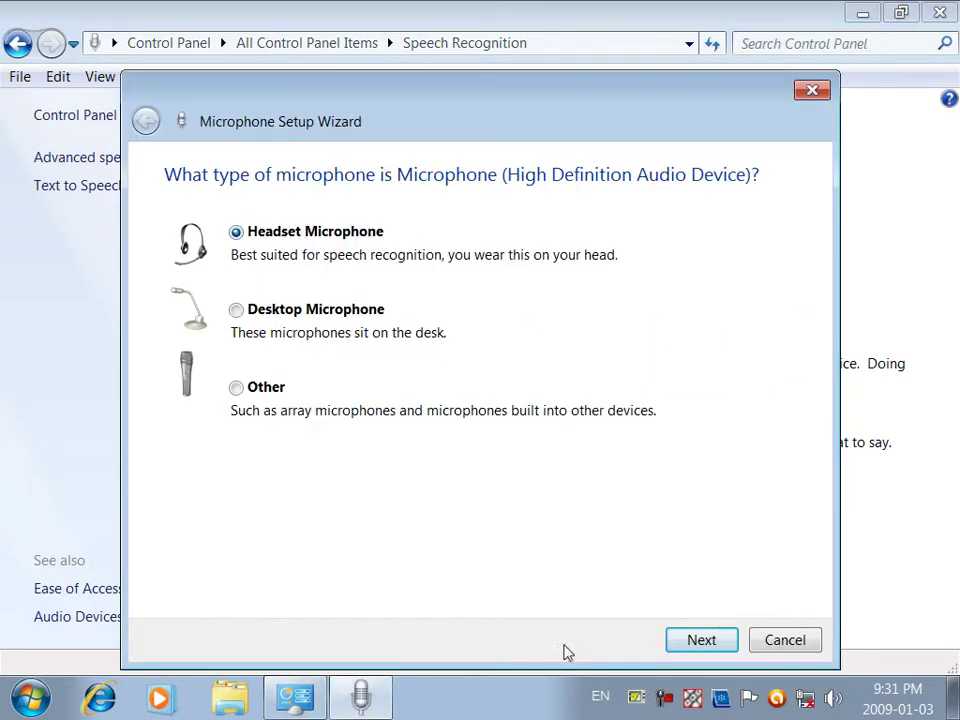
left_click(675, 645)
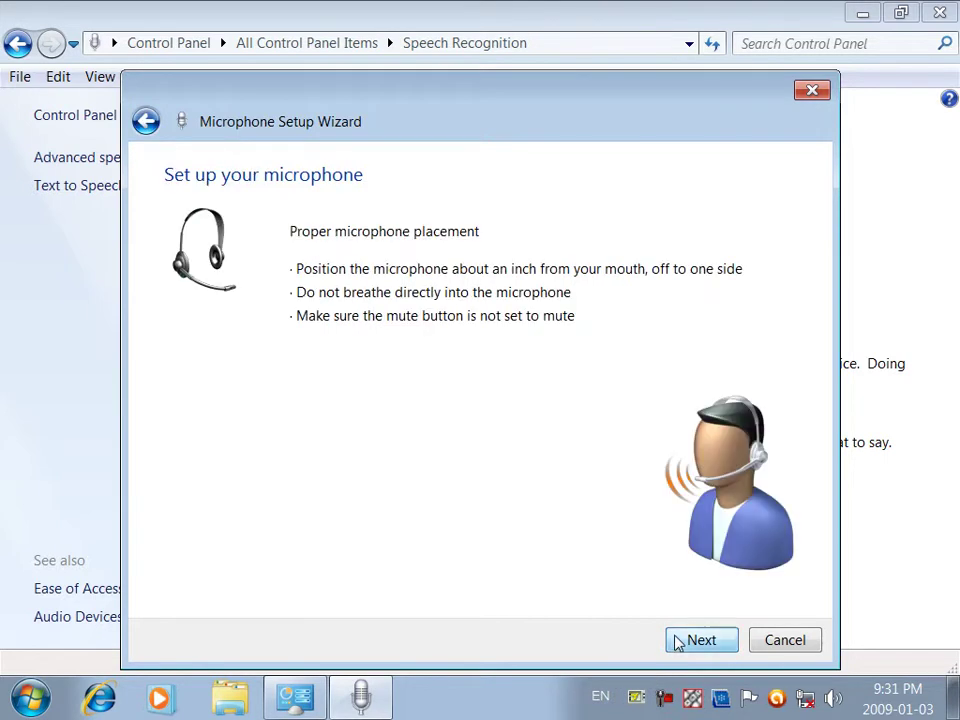
left_click(677, 644)
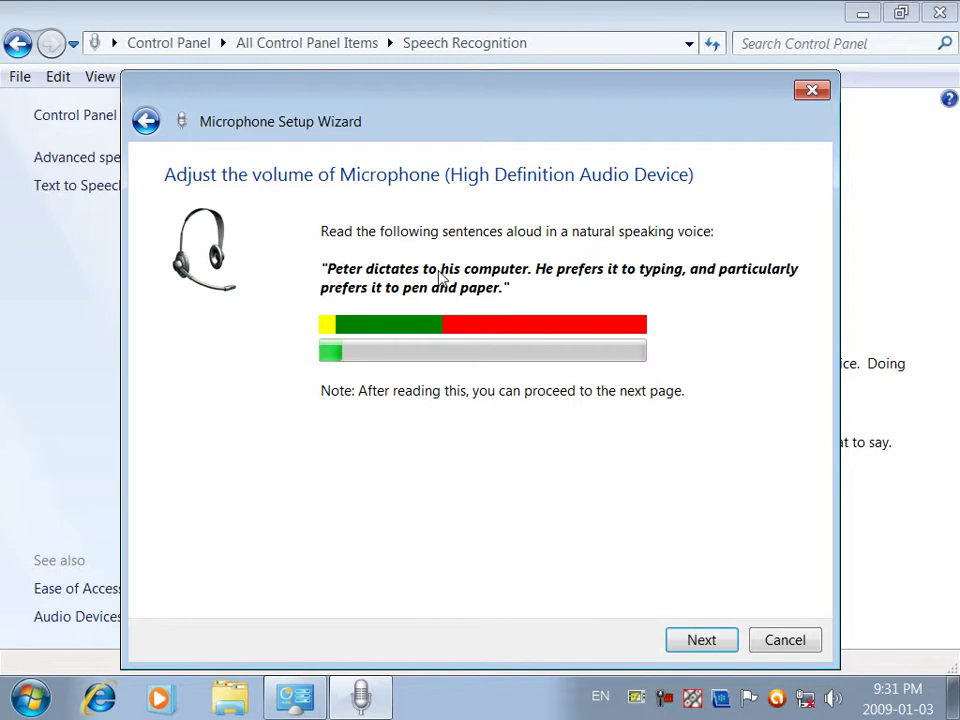
left_click(702, 639)
left_click(702, 640)
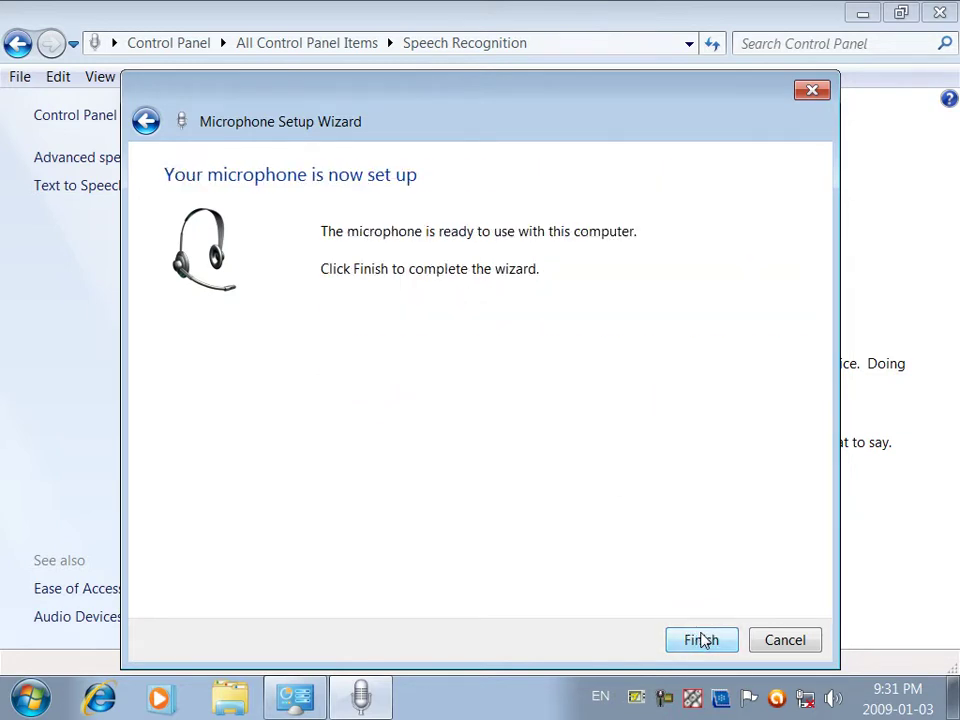
left_click(702, 640)
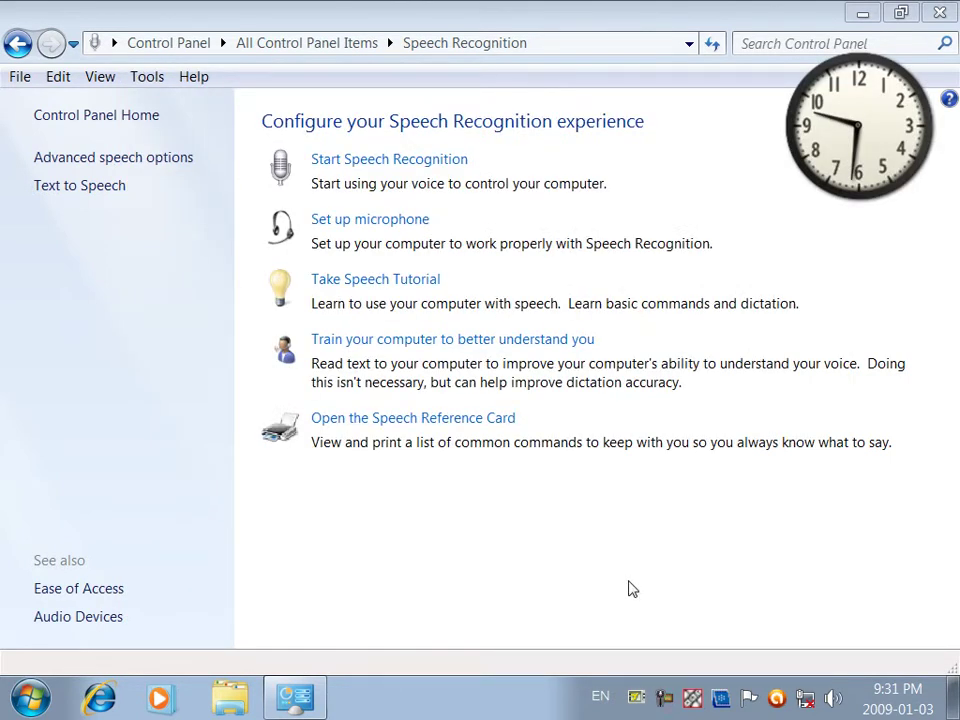
Return to All Control Panel Items, view the playback devices in the Sound settings, and cancel without changes
left_click(14, 48)
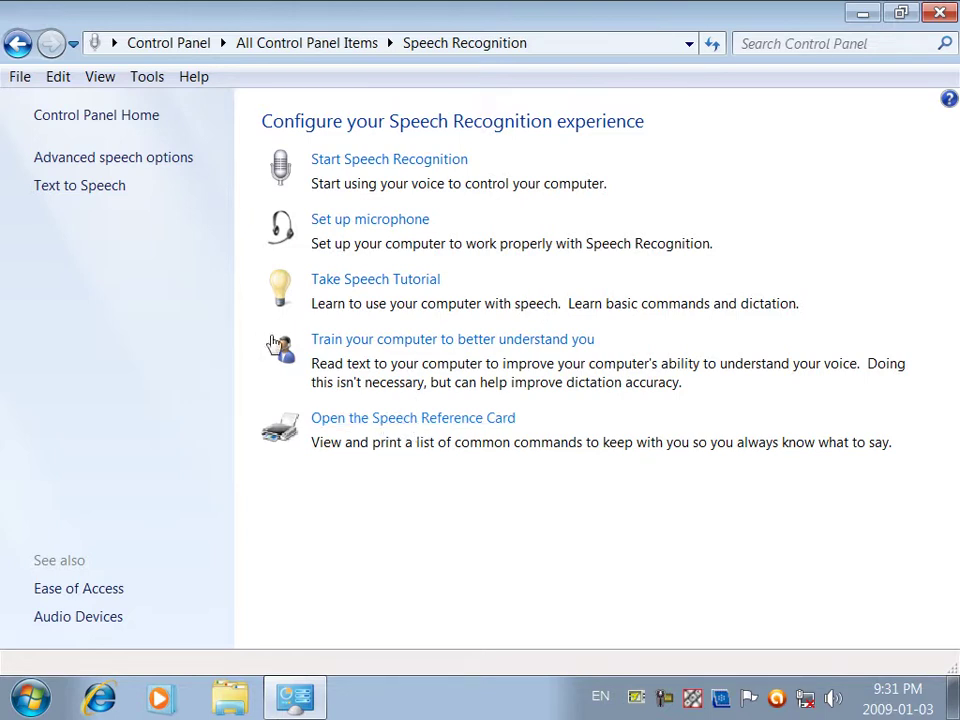
left_click(34, 48)
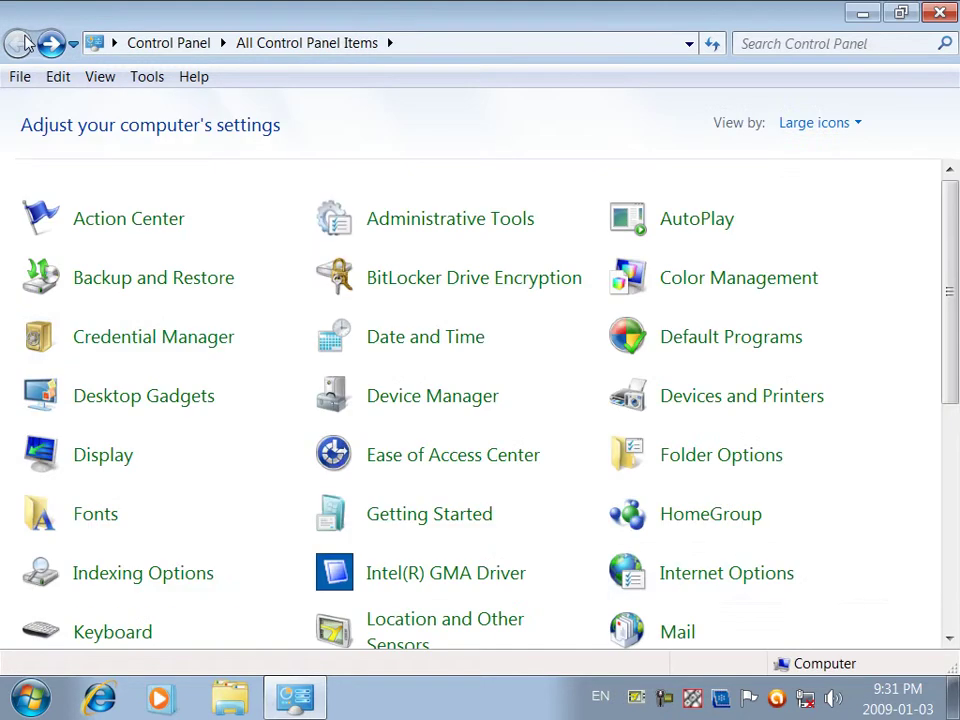
scroll(945, 455, "down", 1)
left_click_drag(955, 435, 784, 602)
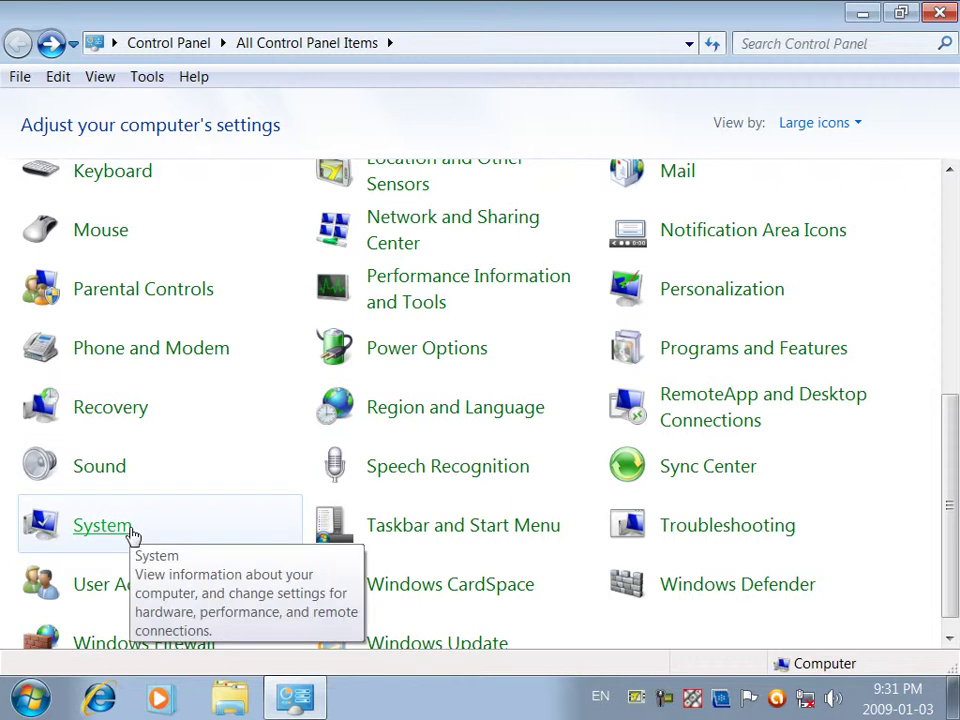
left_click(88, 466)
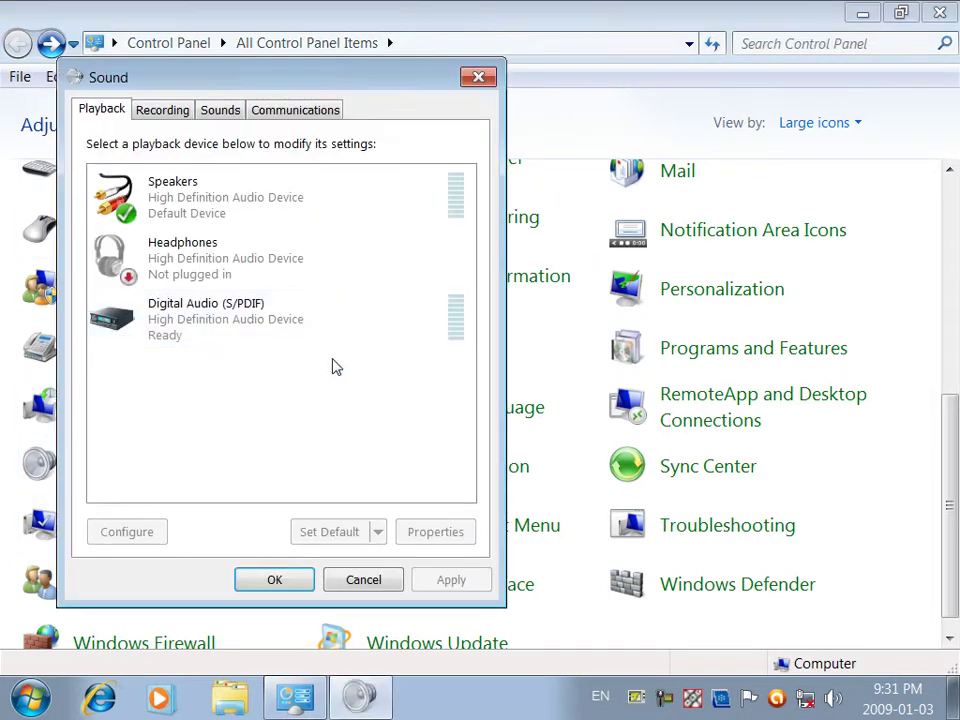
left_click(358, 584)
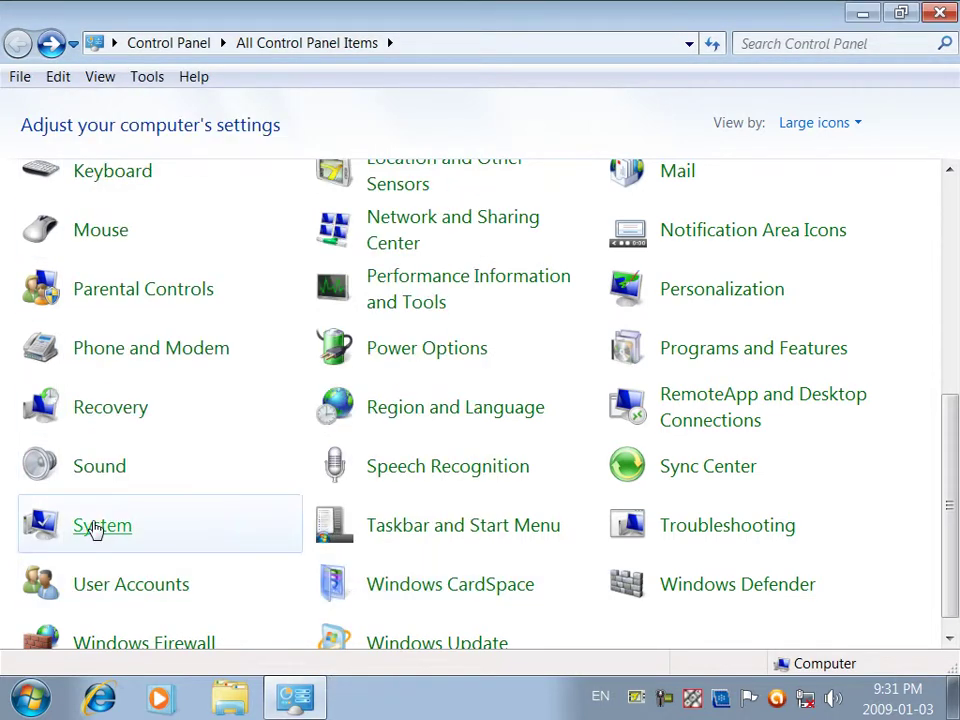
Review the computer's basic System information, including hardware, computer name and activation details, and close the Control Panel
left_click(95, 527)
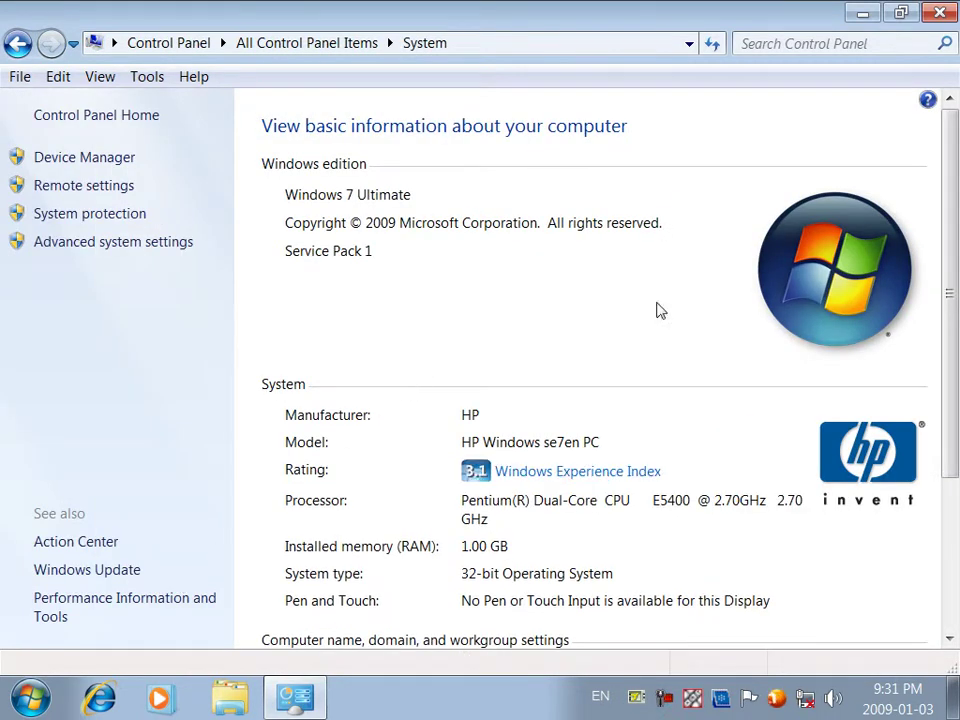
left_click_drag(951, 200, 953, 324)
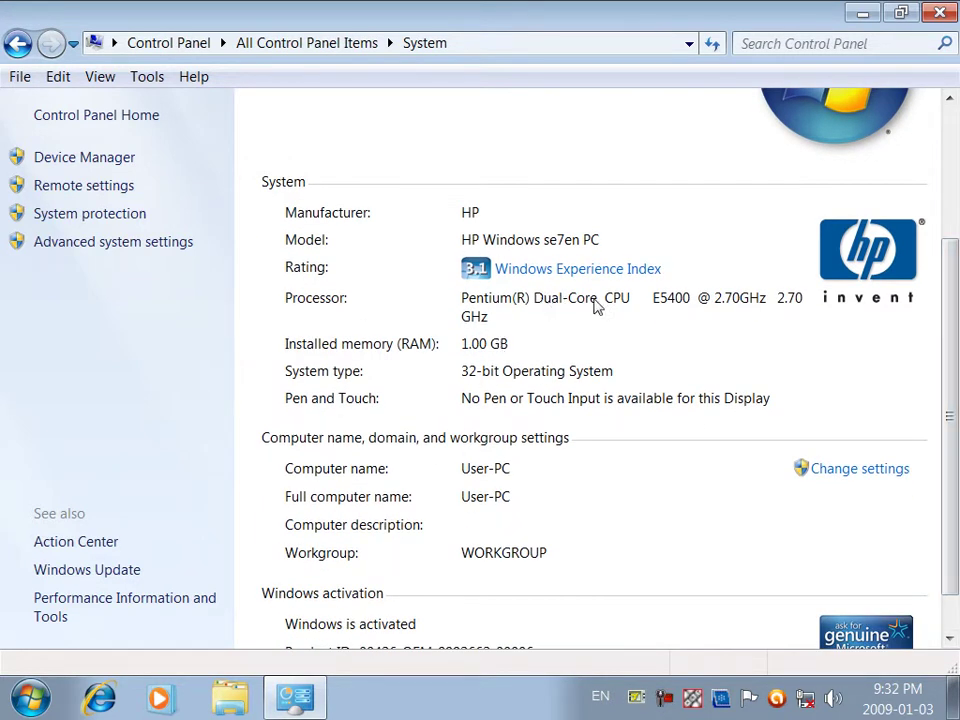
left_click_drag(948, 398, 927, 498)
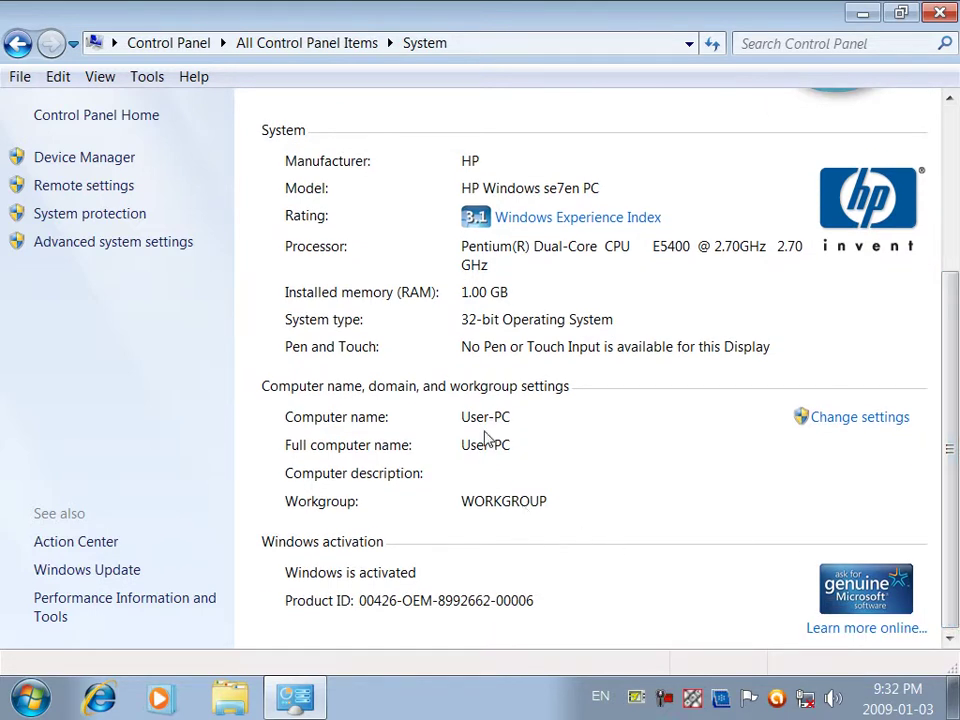
left_click(940, 12)
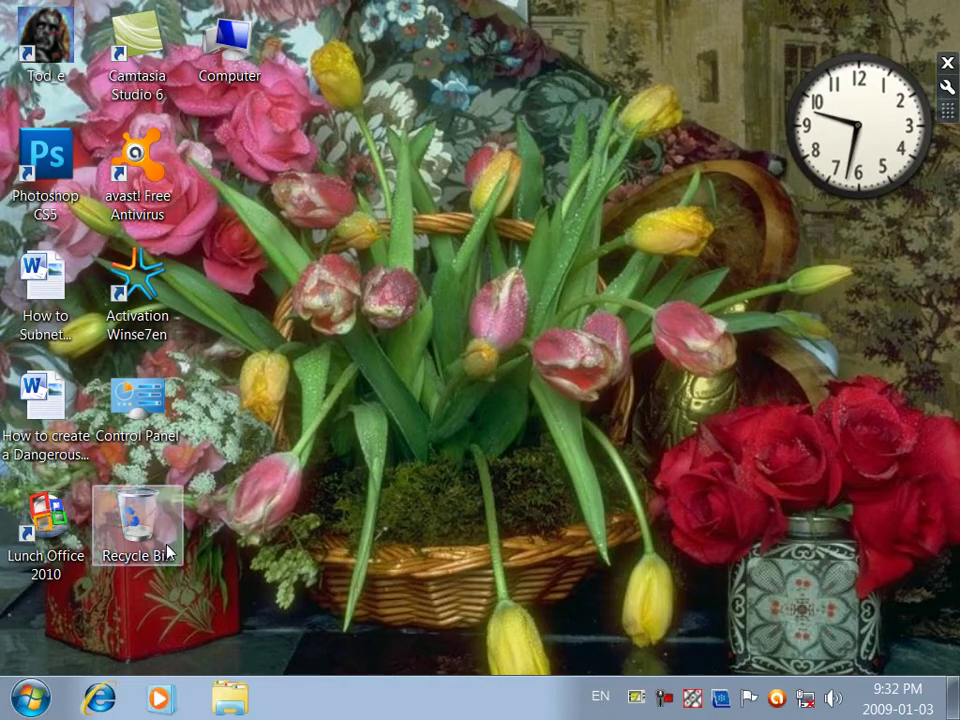
Reopen the Control Panel, go to Troubleshooting, and review the available troubleshooter categories
left_click(4, 706)
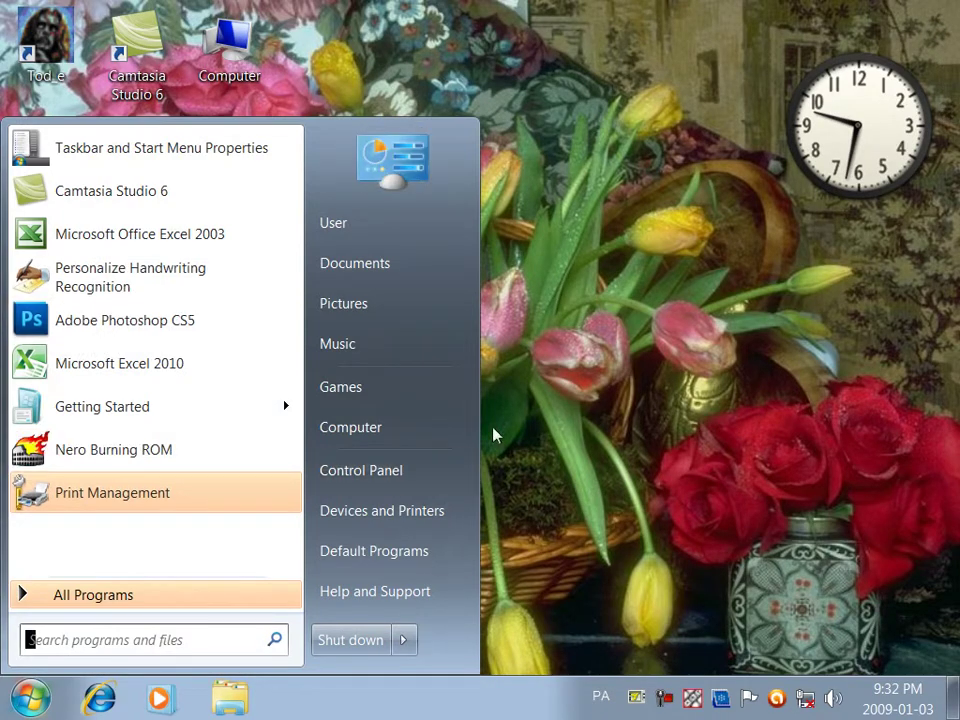
left_click(420, 462)
scroll(630, 611, "down", 5)
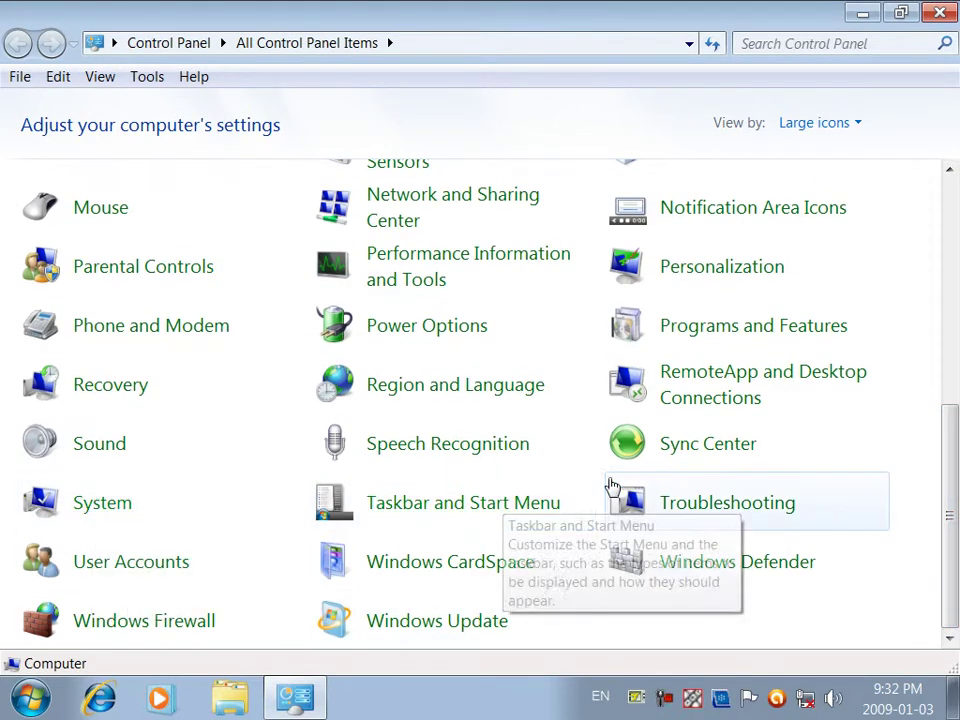
left_click(697, 508)
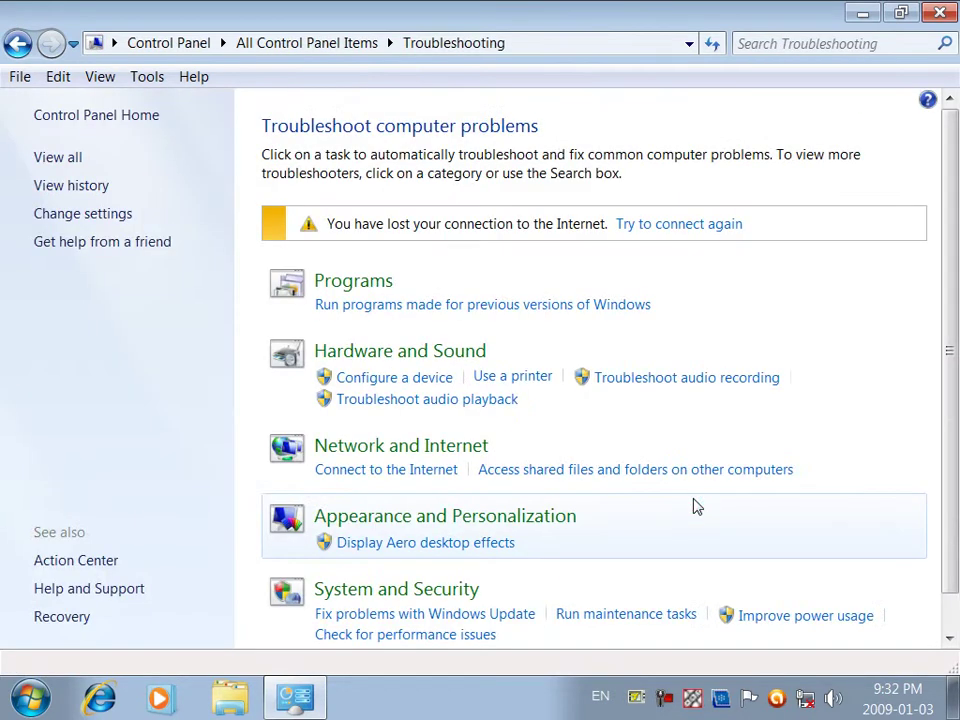
scroll(945, 328, "down", 1)
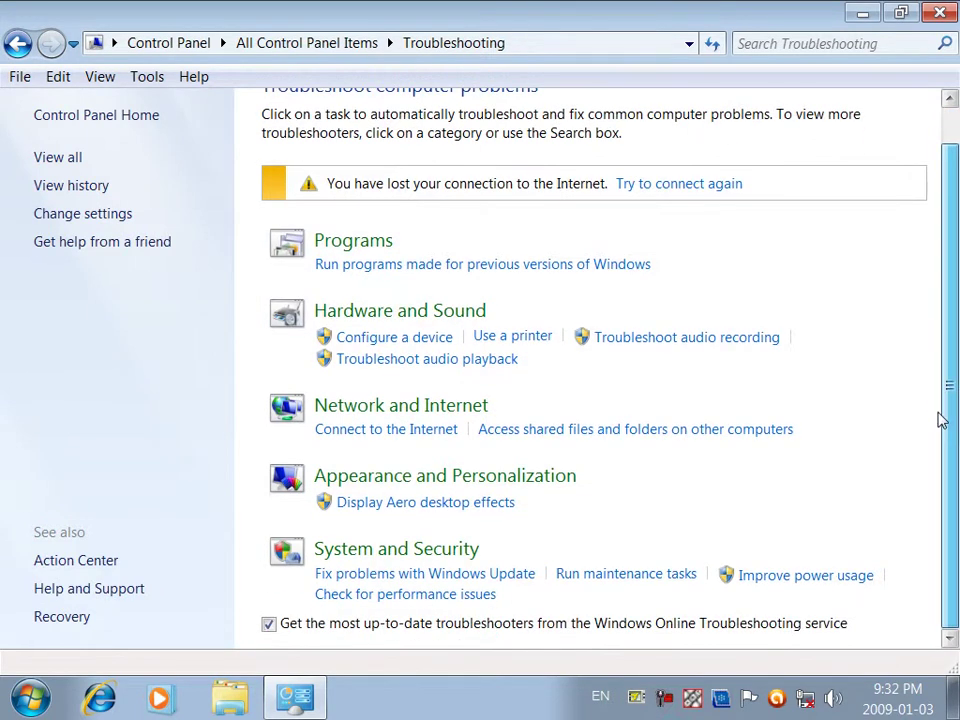
scroll(937, 412, "up", 1)
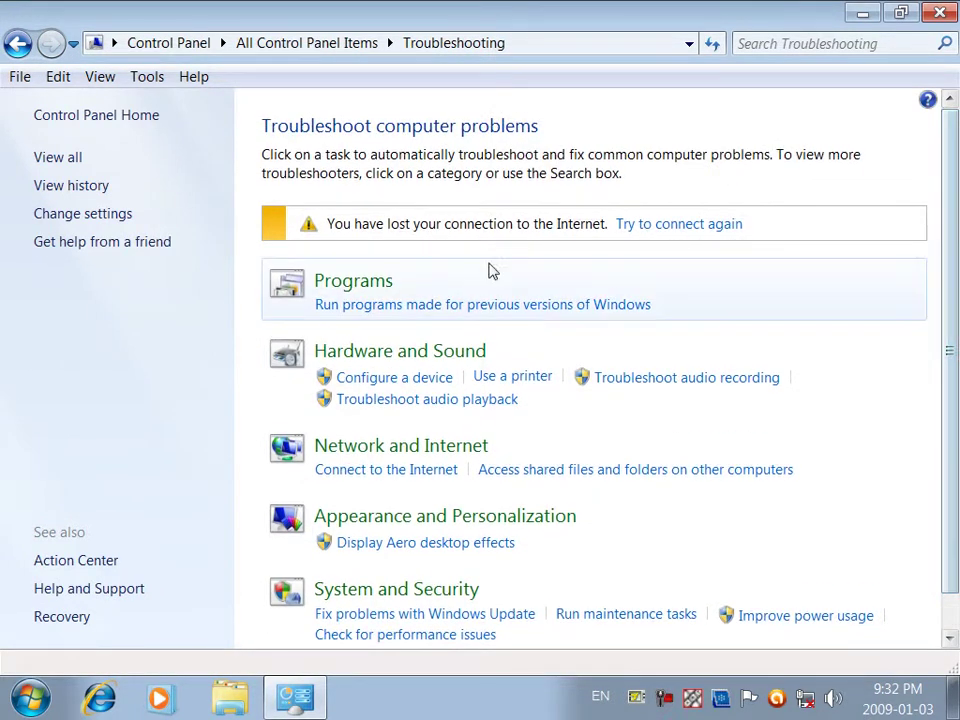
Run the Program Compatibility troubleshooter for programs made for previous Windows versions, and choose Deep Freeze Full as the problem program
left_click(405, 304)
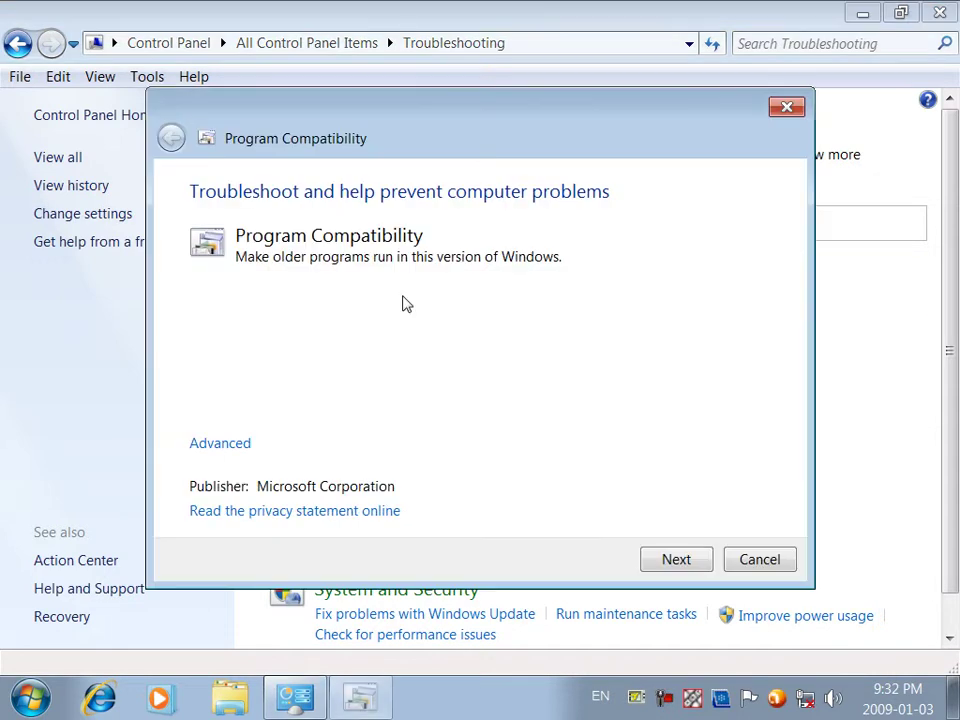
left_click(668, 556)
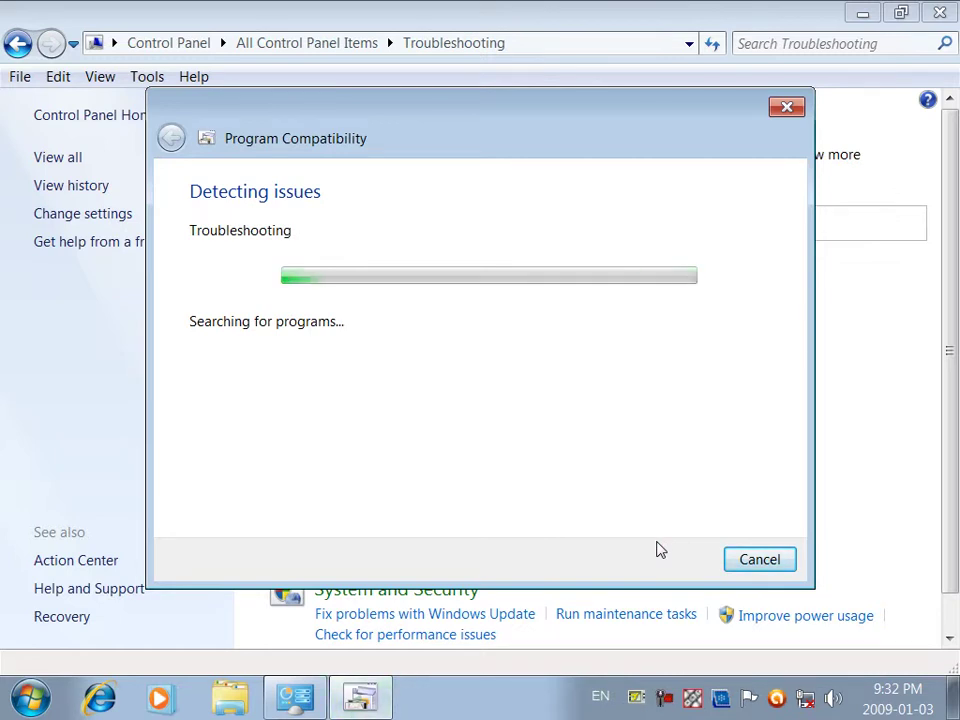
left_click_drag(784, 305, 808, 308)
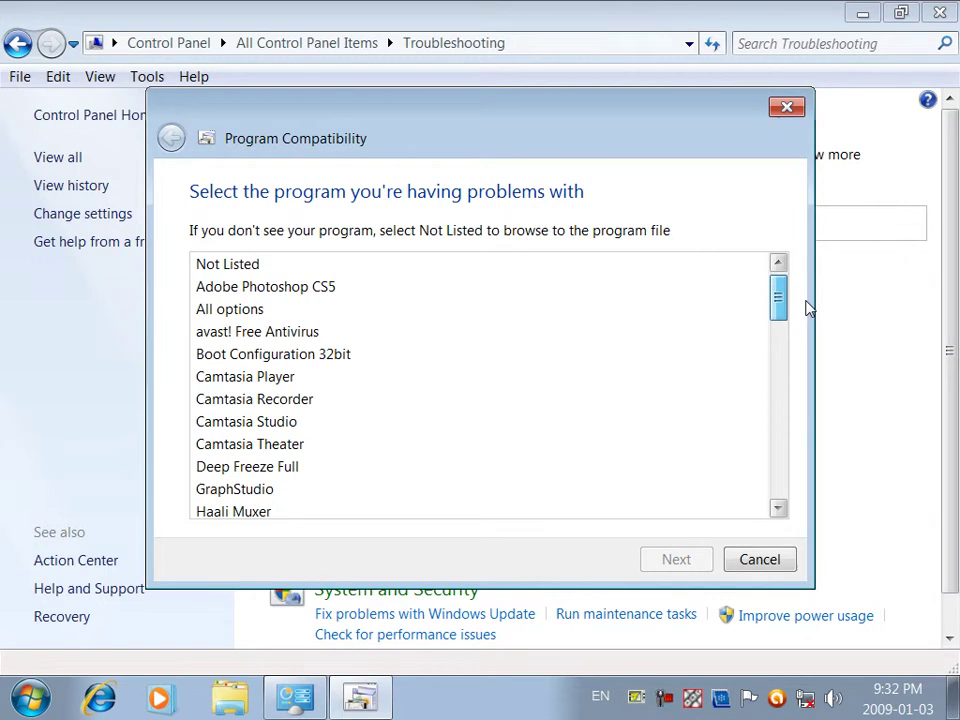
left_click(541, 299)
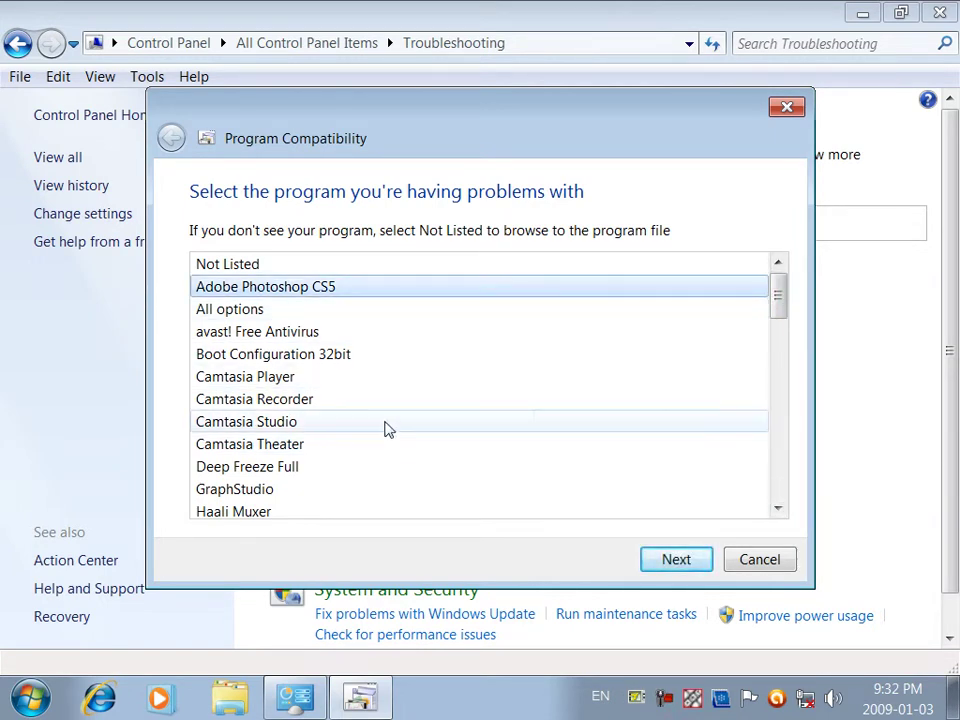
left_click(363, 399)
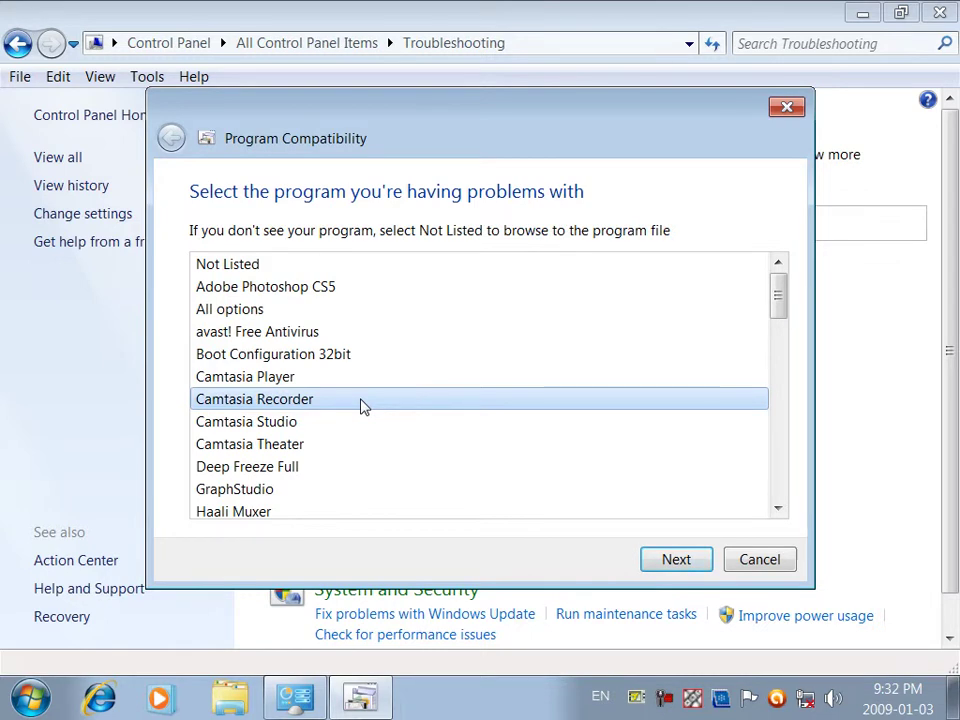
left_click(307, 467)
left_click(676, 563)
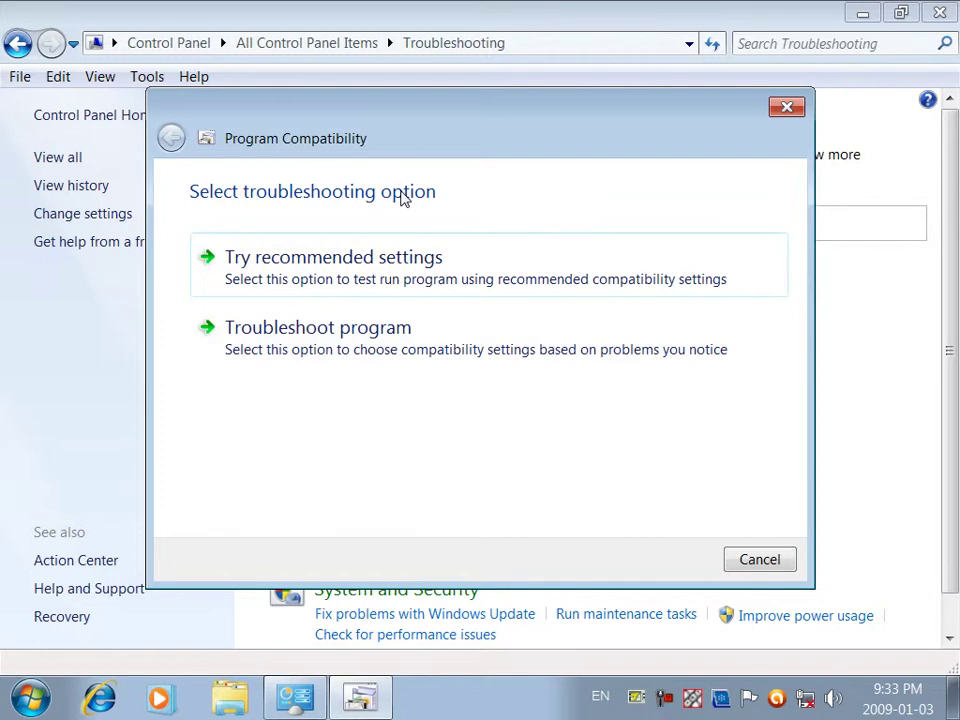
Choose to troubleshoot the program and report only that it worked in earlier versions of Windows but won't install or run now
left_click(275, 334)
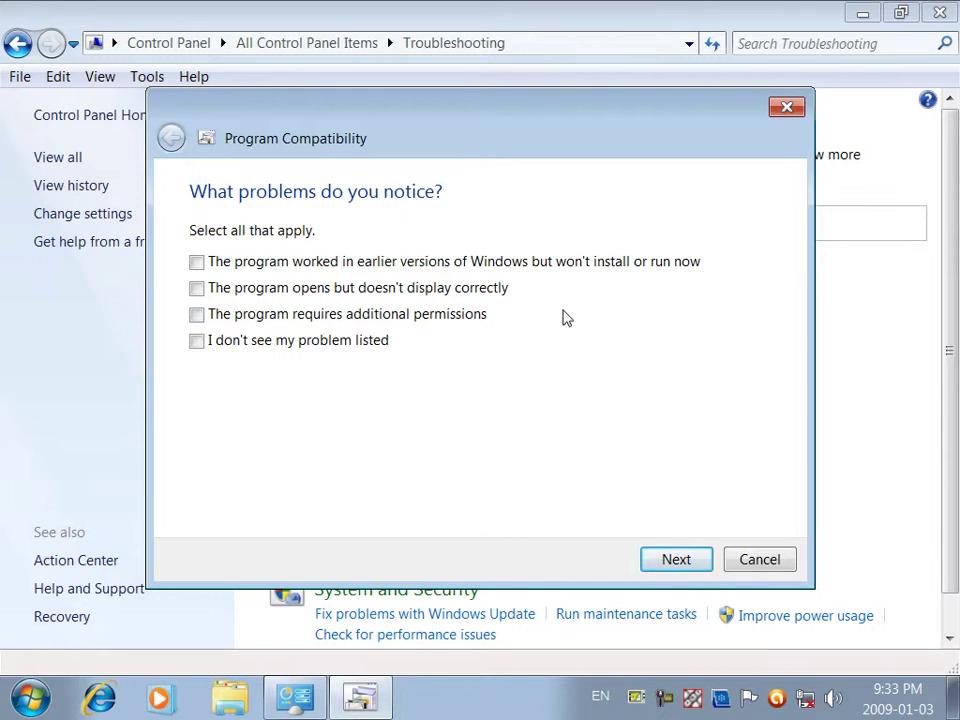
left_click(229, 322)
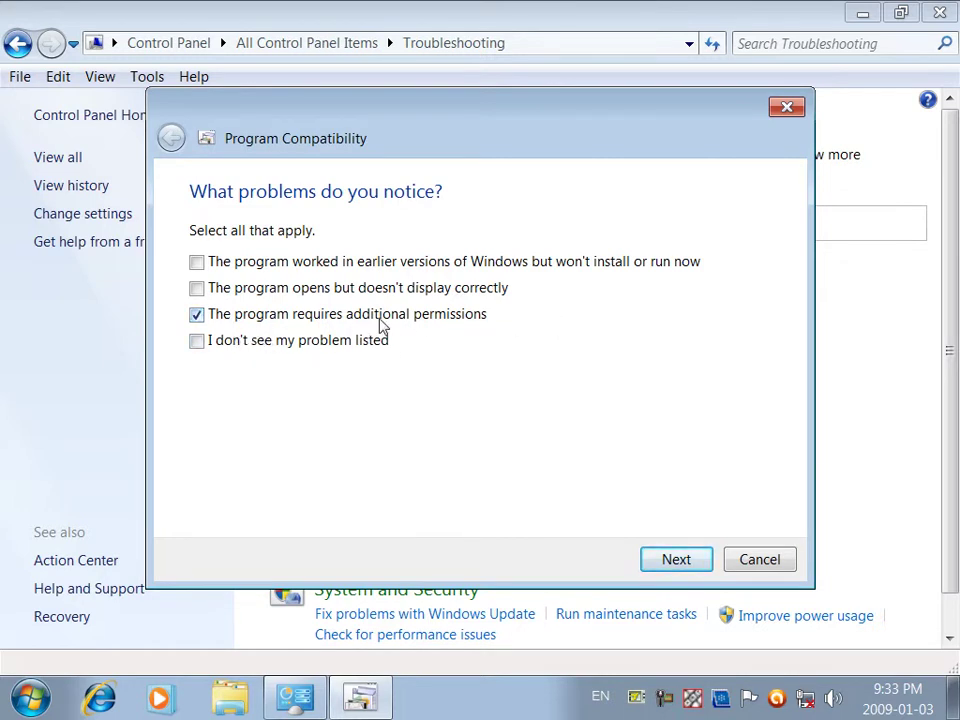
left_click(281, 318)
left_click(309, 268)
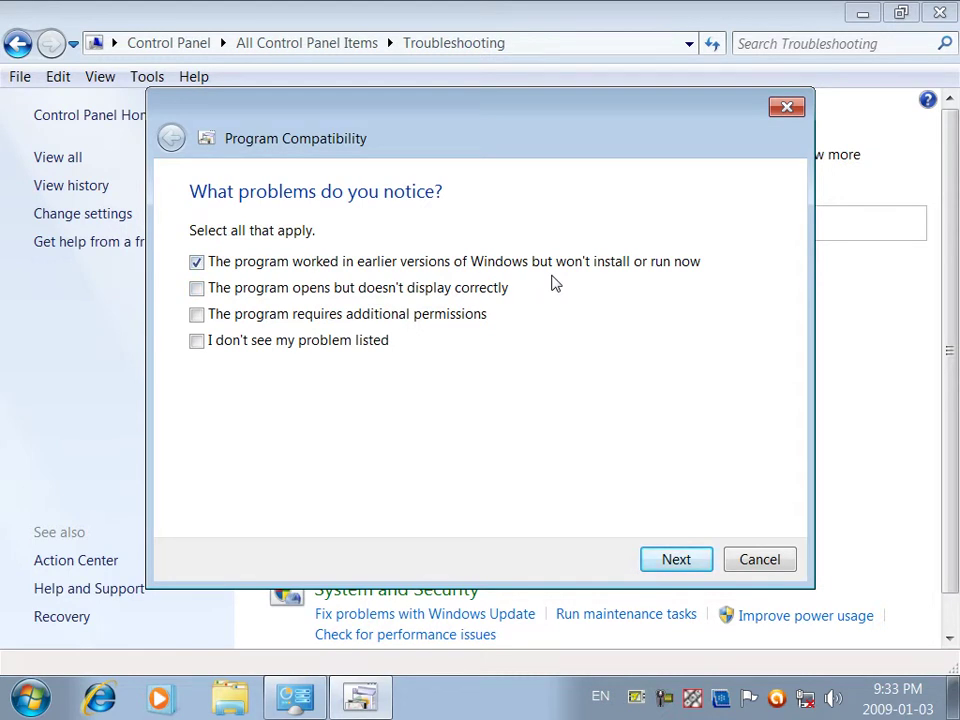
left_click(648, 565)
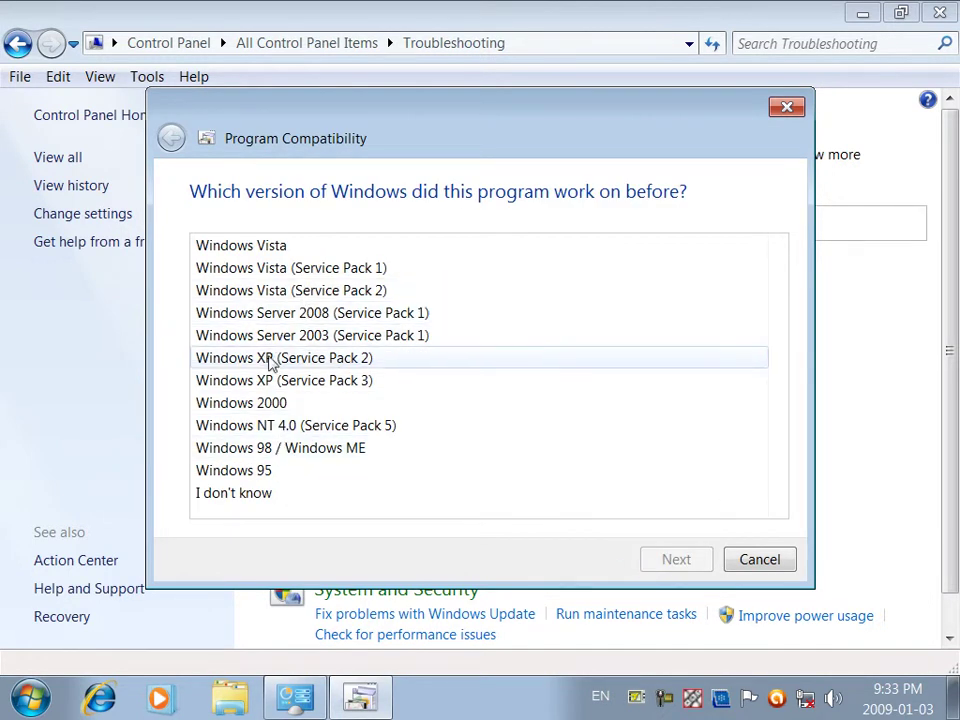
Specify Windows 2000 as the version the program worked on before, and try to continue past the compatibility settings test
left_click(304, 406)
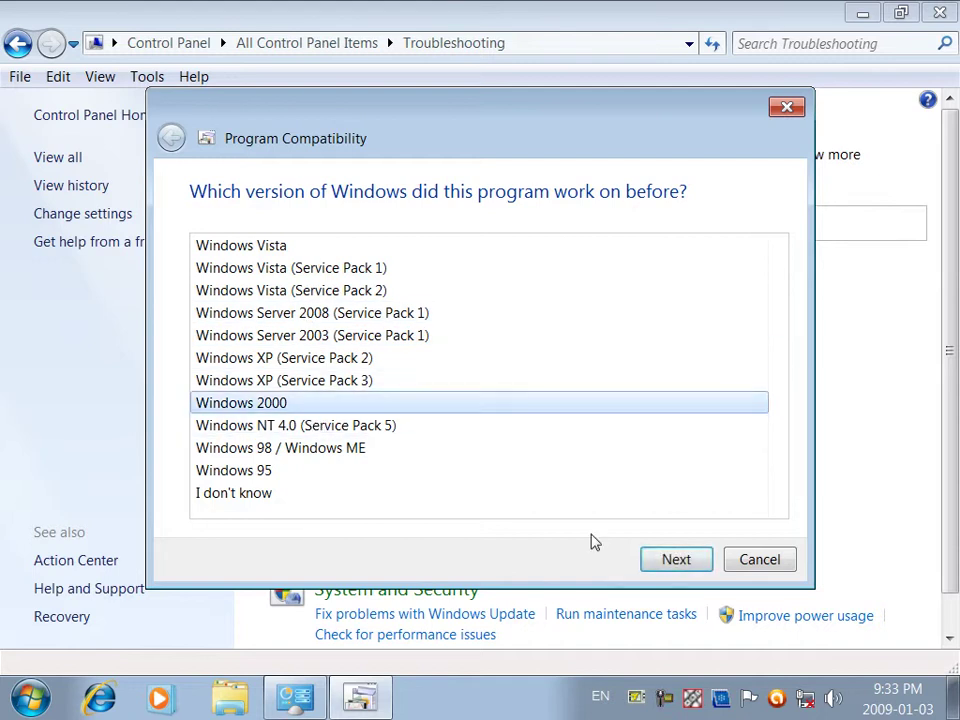
left_click(676, 561)
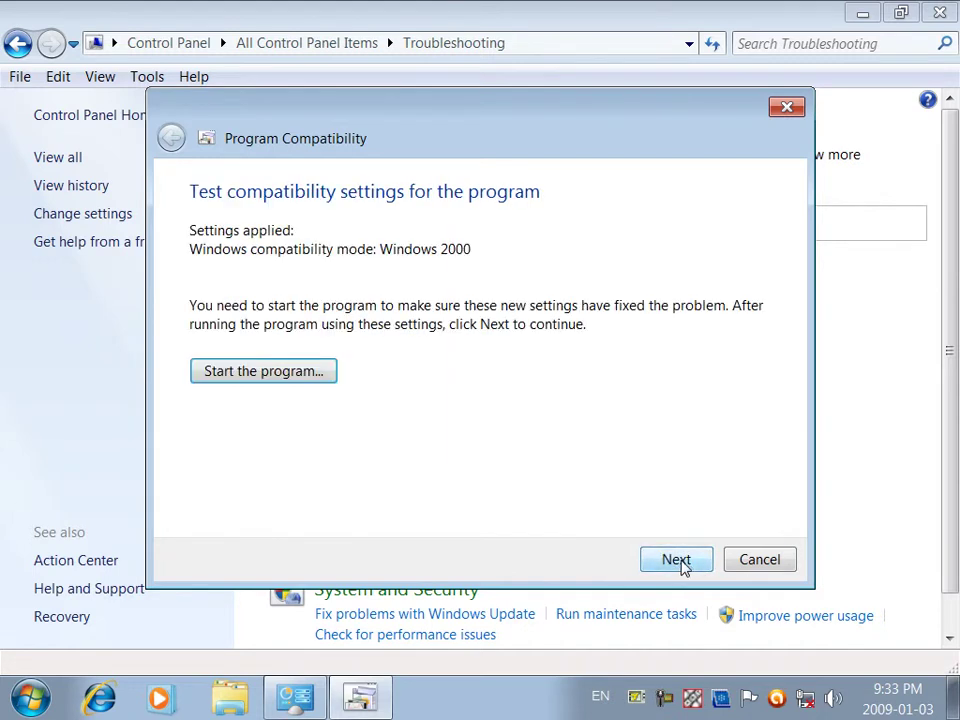
left_click(664, 565)
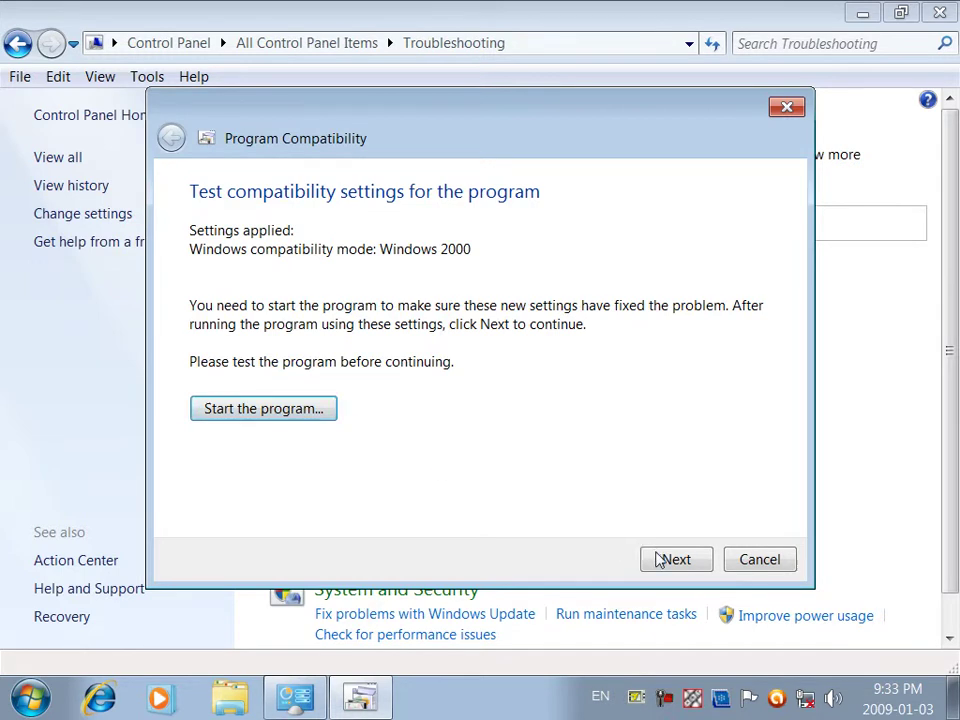
Test-start the program in the avast! sandbox, then cancel the Program Compatibility troubleshooter and close the Deep Freeze window
left_click(258, 414)
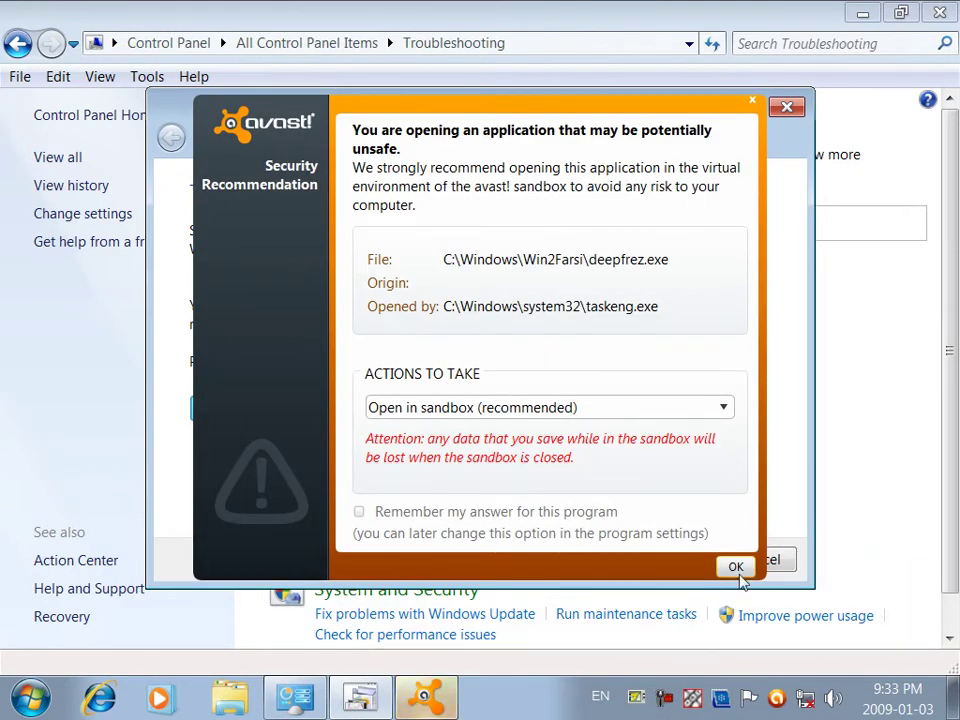
left_click(736, 568)
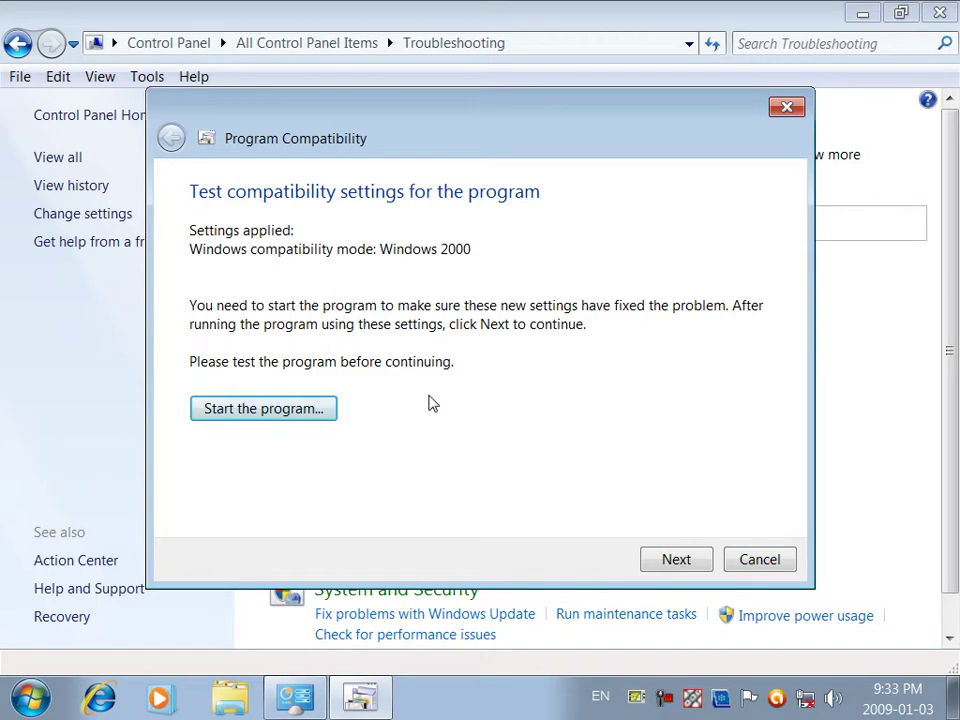
left_click(748, 560)
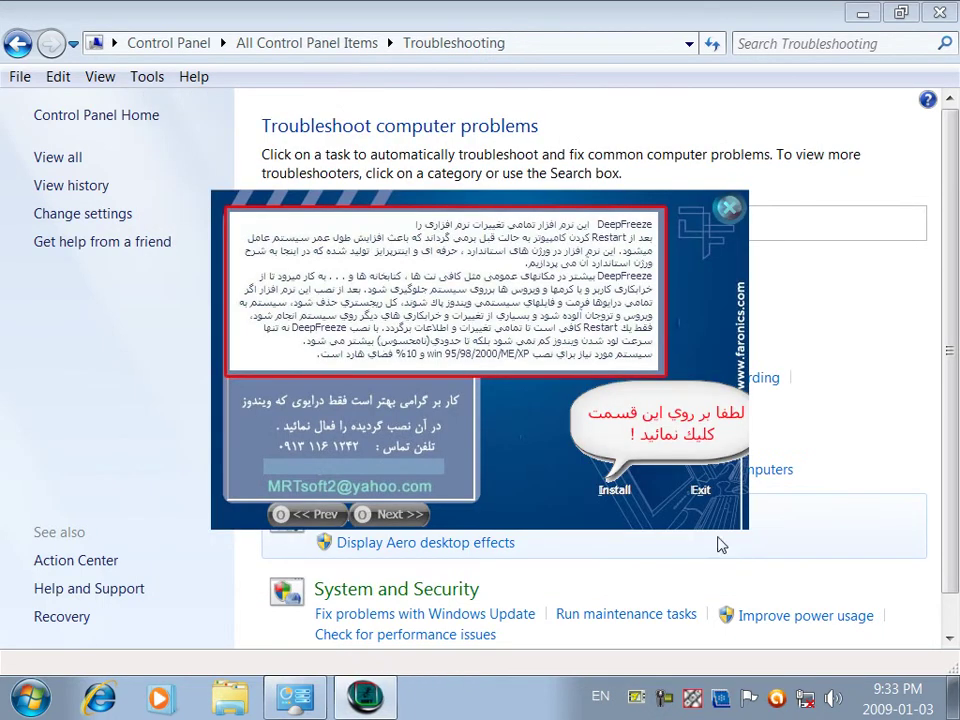
left_click(728, 216)
Run the Printer troubleshooter on the HP 910, close it, and return to the full list of Control Panel items
scroll(957, 340, "down", 1)
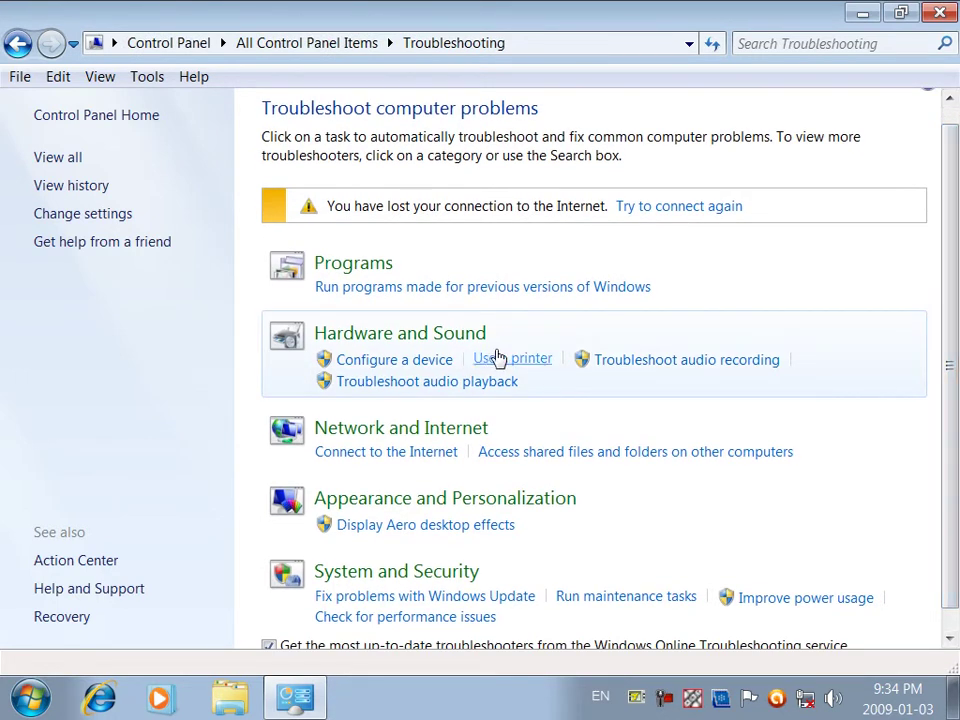
left_click(508, 358)
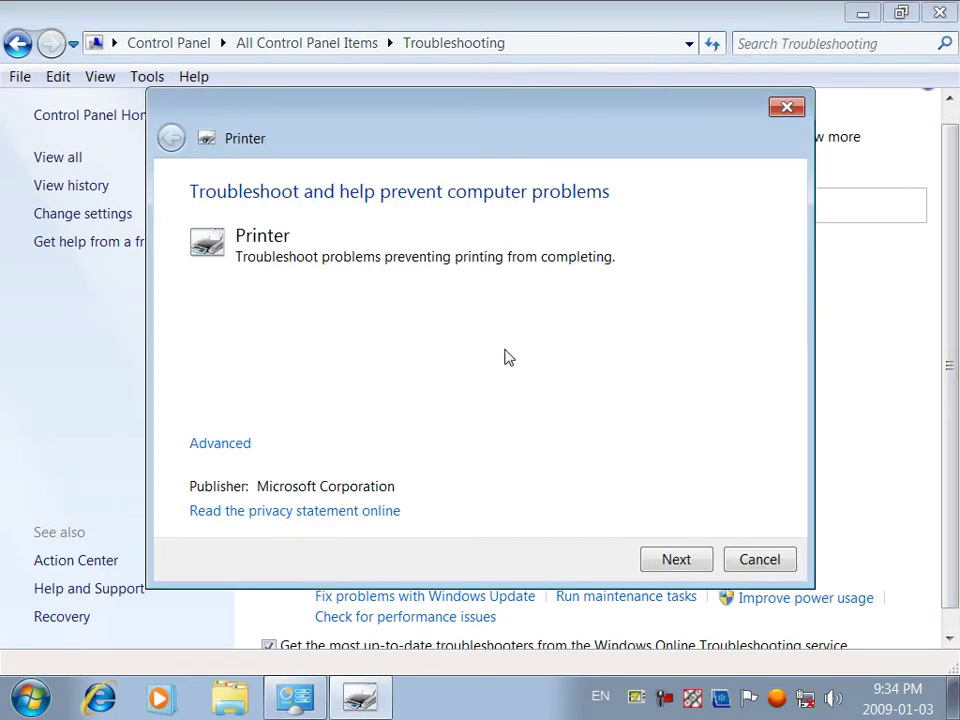
left_click(655, 564)
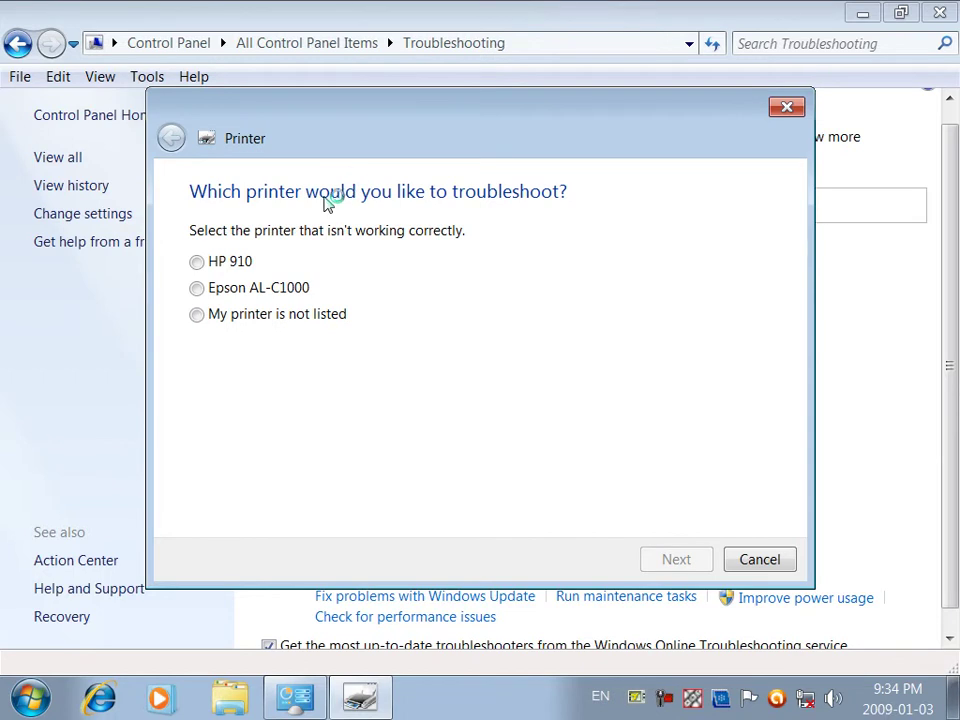
left_click(231, 271)
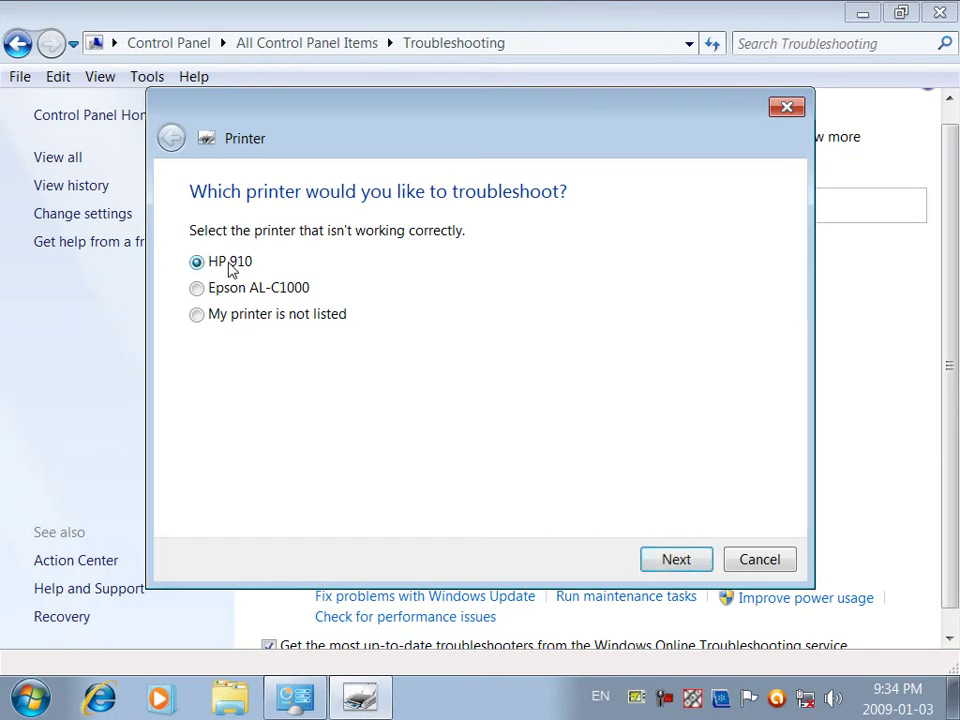
left_click(673, 563)
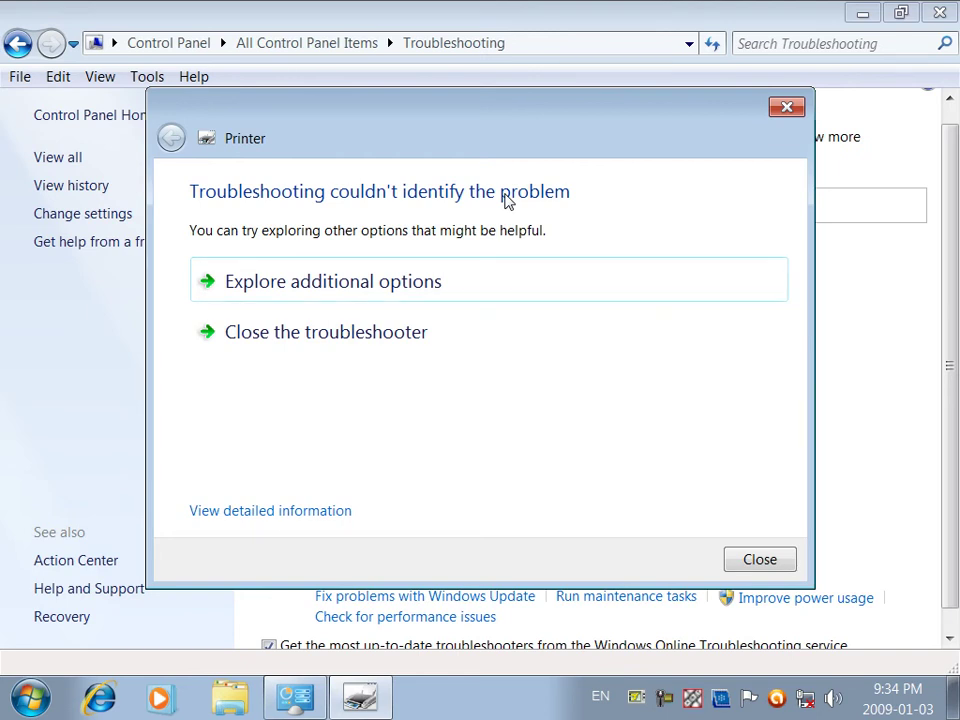
left_click(754, 560)
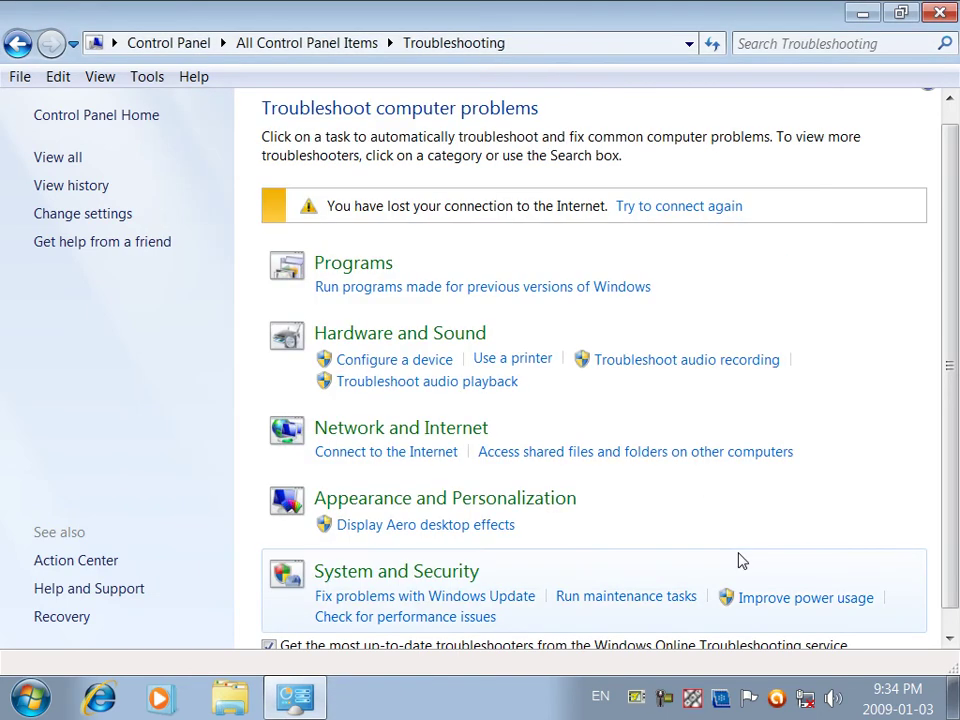
left_click(17, 43)
left_click(957, 484)
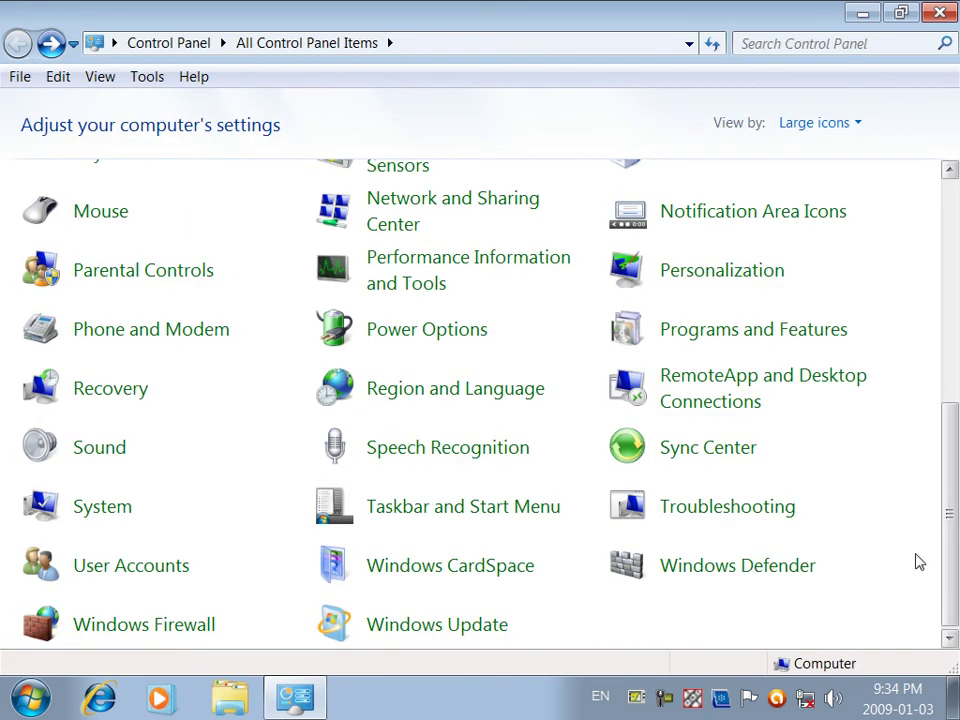